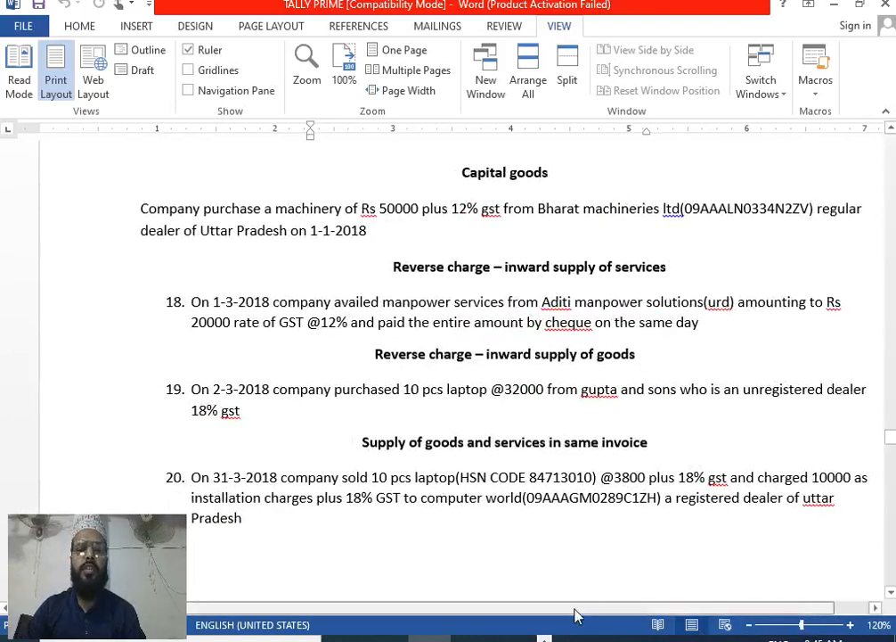
Switch from the Word exercise to TallyPrime and open a new purchase voucher
{"action": "left_click_drag", "start_coordinate": [577, 609], "coordinate": [600, 608]}
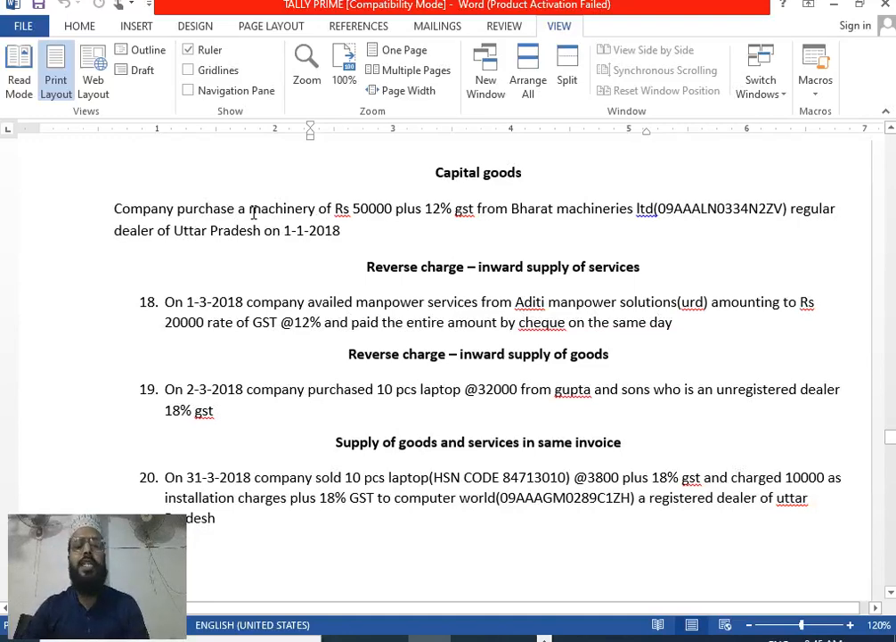
{"action": "key", "text": "alt+Tab"}
{"action": "key", "text": "Tab"}
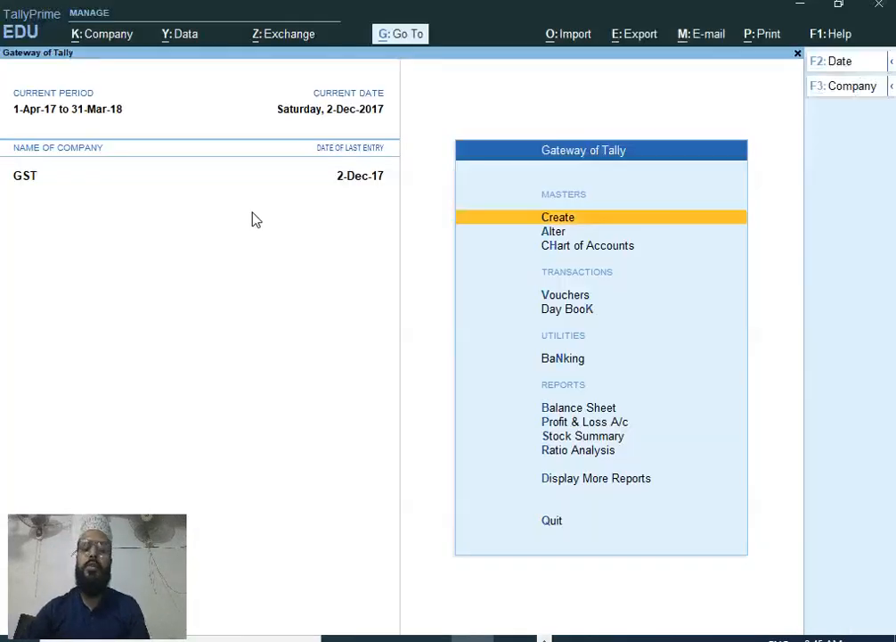
{"action": "key", "text": "Down"}
{"action": "key", "text": "Down"}
{"action": "key", "text": "Down"}
{"action": "key", "text": "Return"}
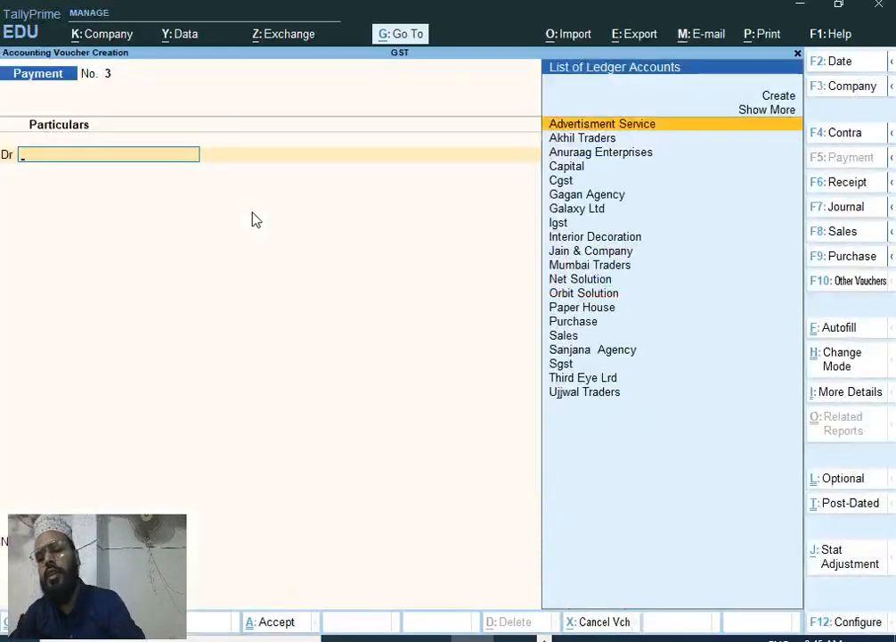
{"action": "key", "text": "F9"}
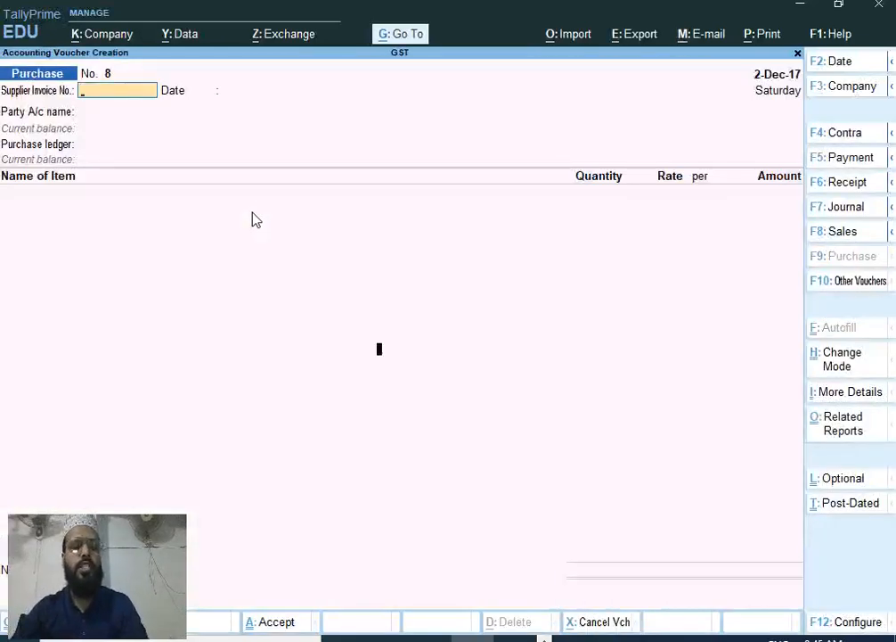
Set the purchase voucher date to 1-1 and change the voucher mode to Accounting Invoice
{"action": "key", "text": "F2"}
{"action": "type", "text": "1-1"}
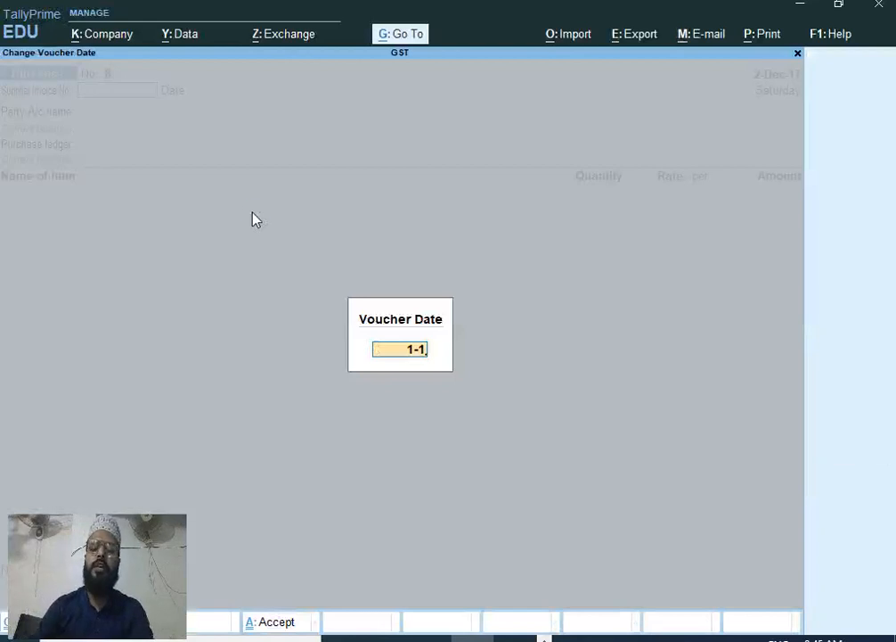
{"action": "key", "text": "Return"}
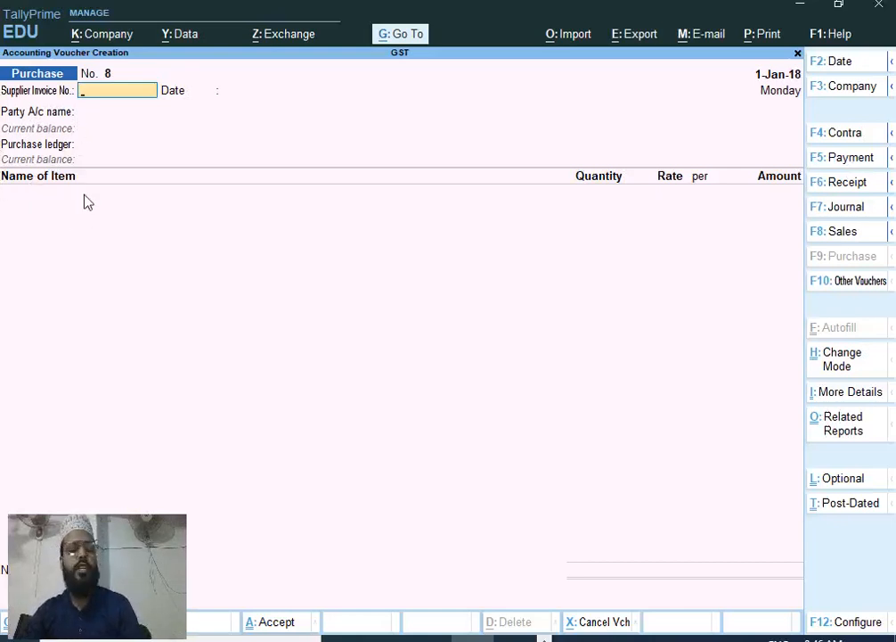
{"action": "key", "text": "ctrl+h"}
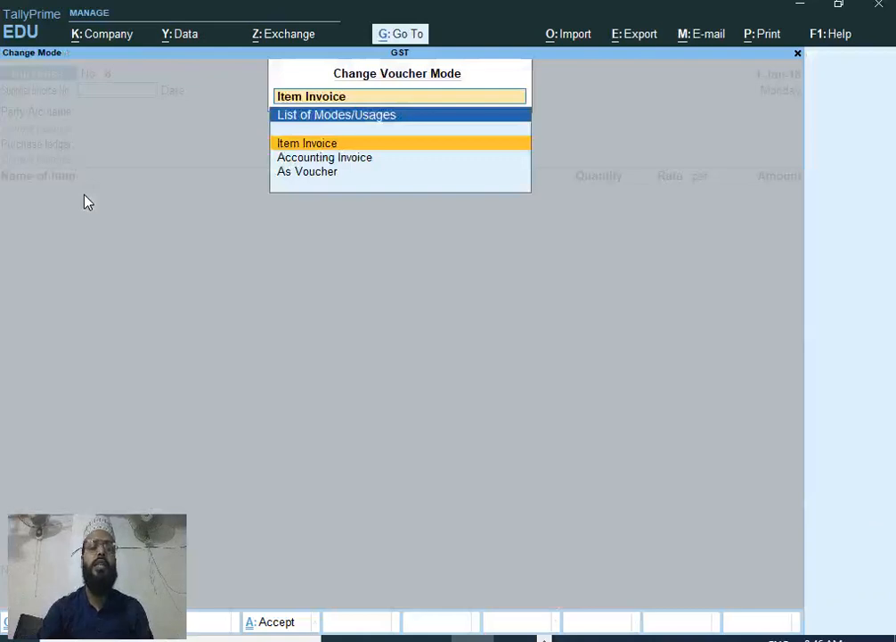
{"action": "key", "text": "Down"}
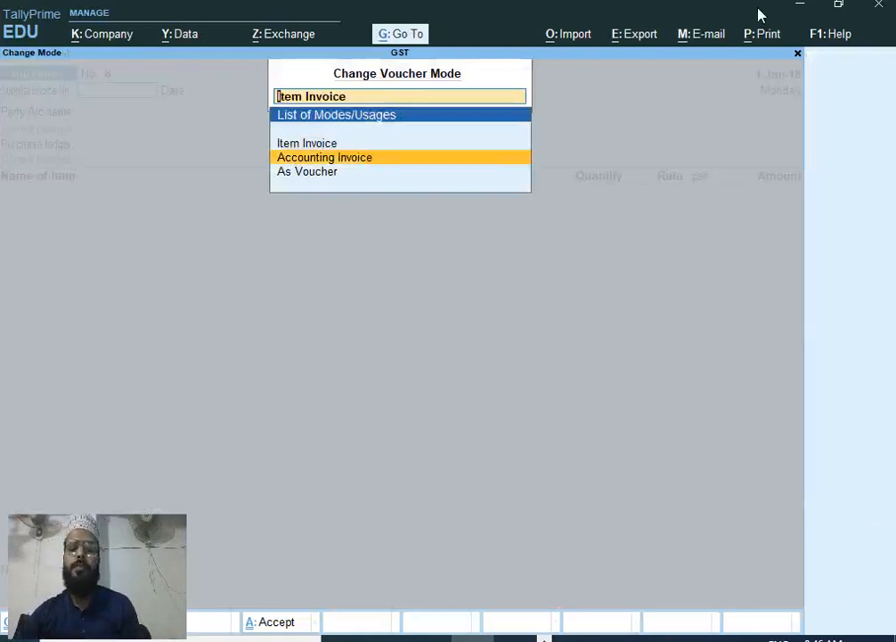
{"action": "key", "text": "Return"}
Enter supplier invoice number inv/0098 and accept 1-Jan-18 as the invoice date
{"action": "type", "text": "inv/0098"}
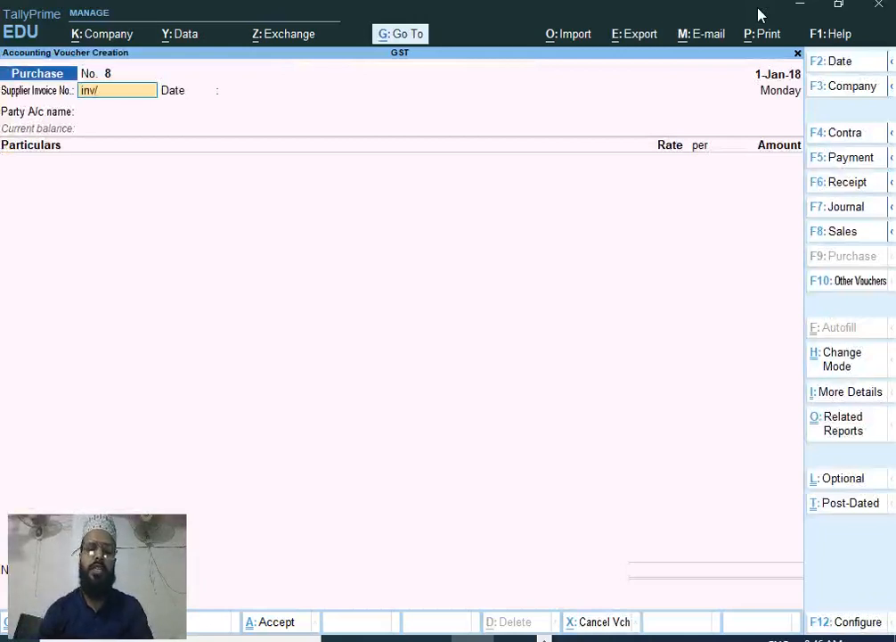
{"action": "key", "text": "Return"}
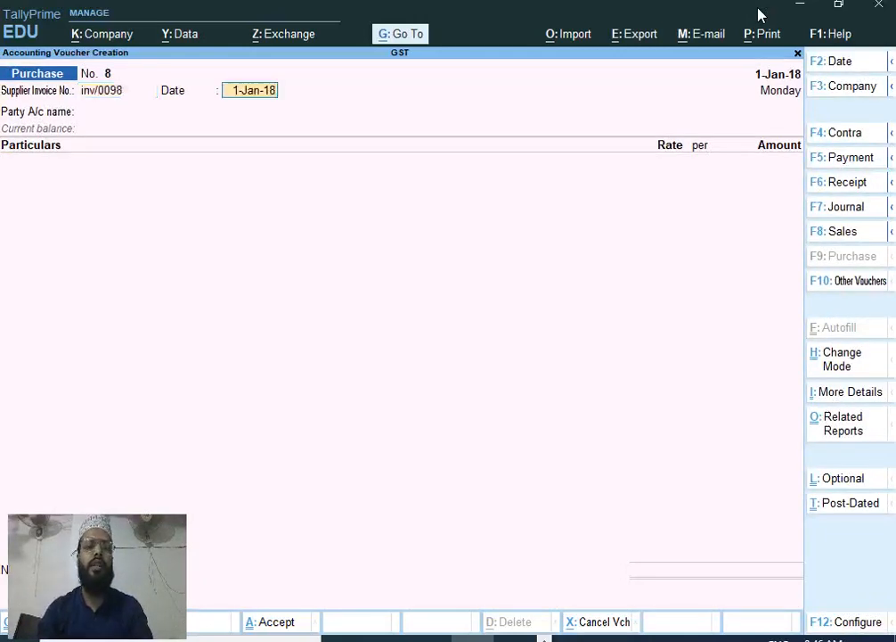
{"action": "key", "text": "Return"}
Start a new party ledger named Bharat Machinary and place it under Sundry Creditors
{"action": "key", "text": "alt+c"}
{"action": "type", "text": "Bharat"}
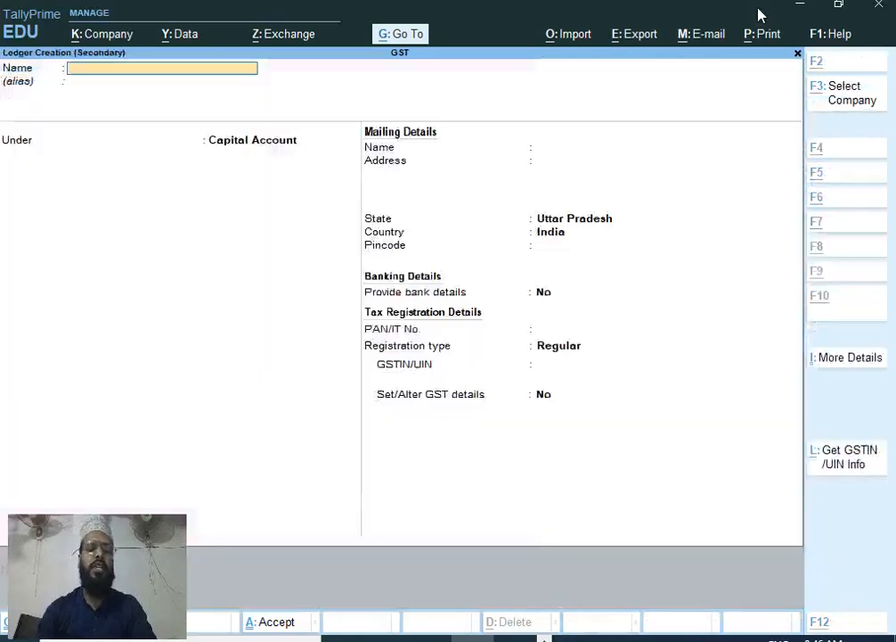
{"action": "type", "text": " Machina"}
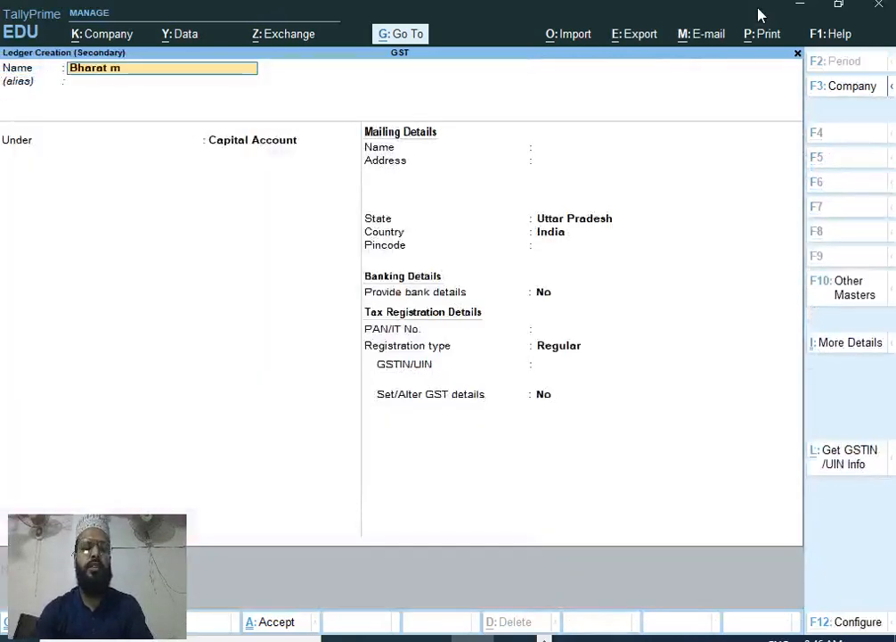
{"action": "type", "text": "ry"}
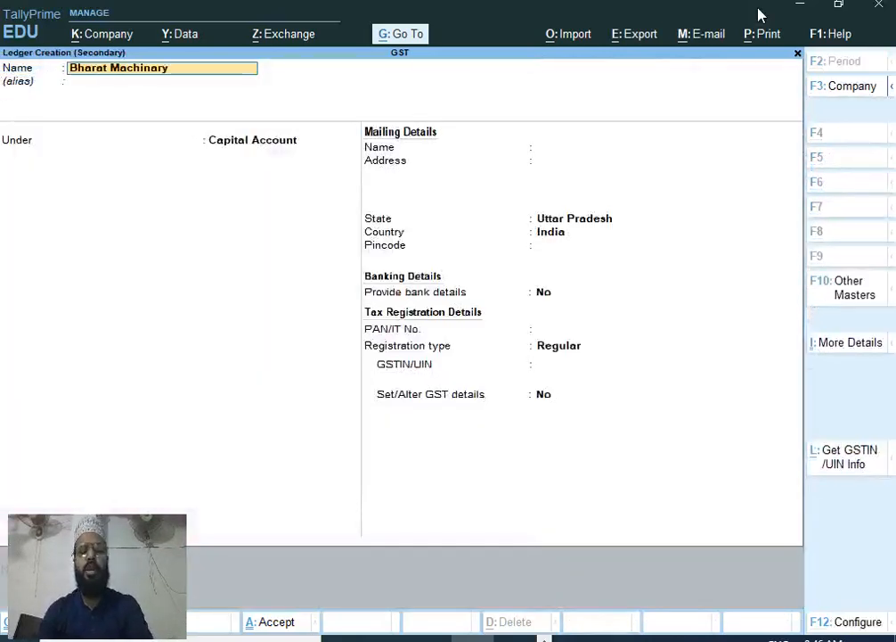
{"action": "key", "text": "Return"}
{"action": "key", "text": "Return"}
{"action": "type", "text": "S"}
{"action": "key", "text": "Down"}
{"action": "key", "text": "Down"}
{"action": "key", "text": "Down"}
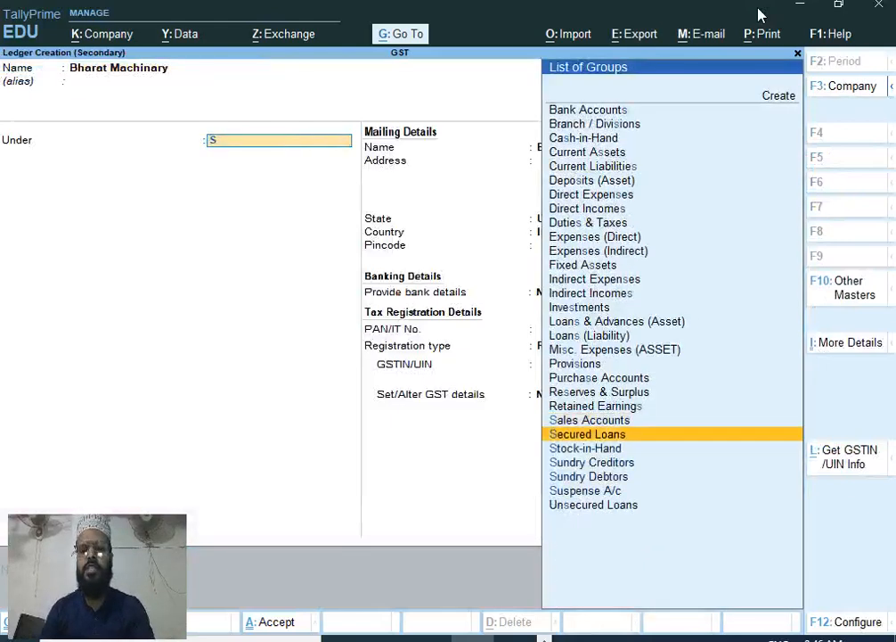
{"action": "key", "text": "Return"}
Accept the supplier ledger's default bill-by-bill, mailing, banking and Regular registration settings, going as far as the GSTIN/UIN field
{"action": "key", "text": "Return"}
{"action": "key", "text": "Return"}
{"action": "key", "text": "Return"}
{"action": "key", "text": "Return"}
{"action": "key", "text": "Return"}
{"action": "key", "text": "Return"}
{"action": "key", "text": "Return"}
{"action": "key", "text": "Return"}
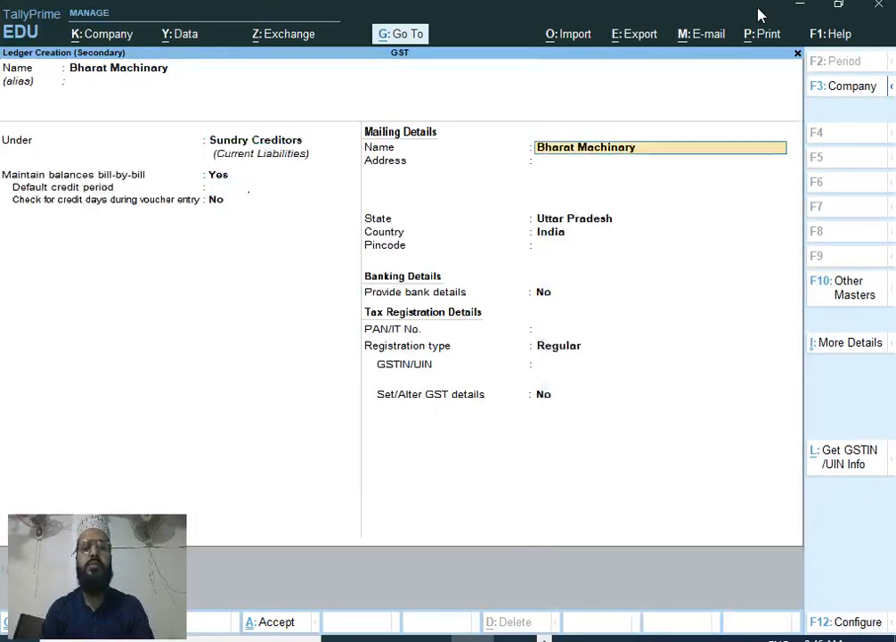
{"action": "key", "text": "Return"}
{"action": "key", "text": "Return"}
{"action": "key", "text": "Return"}
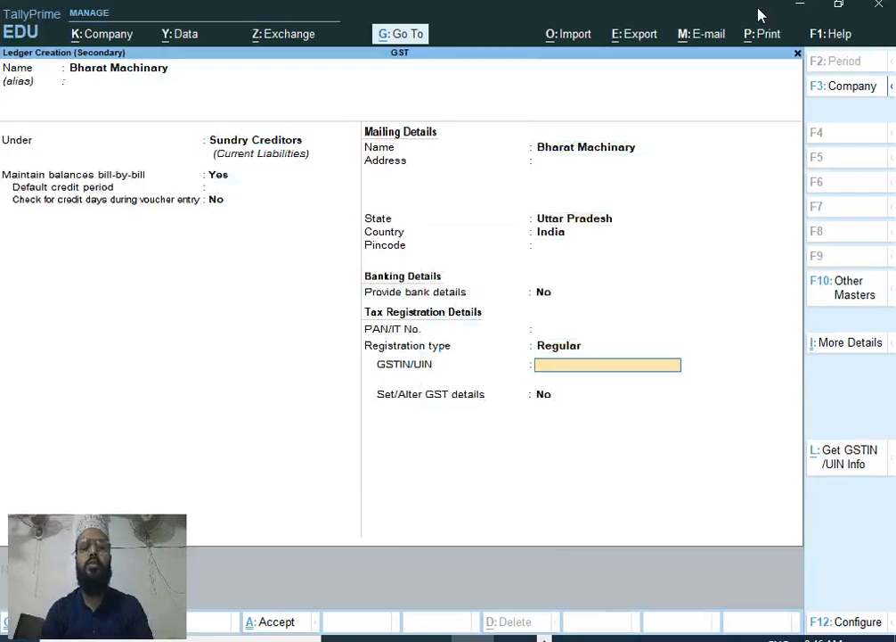
Copy the supplier's GSTIN from the Capital goods exercise in Word and paste it into the ledger's GSTIN/UIN field
{"action": "key", "text": "alt+Tab"}
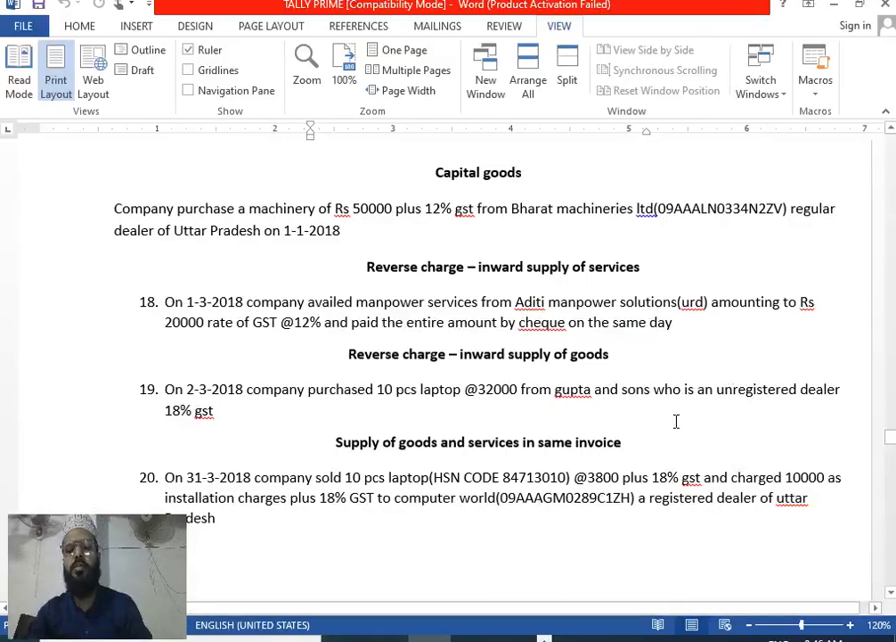
{"action": "double_click", "coordinate": [706, 204]}
{"action": "key", "text": "alt+Tab"}
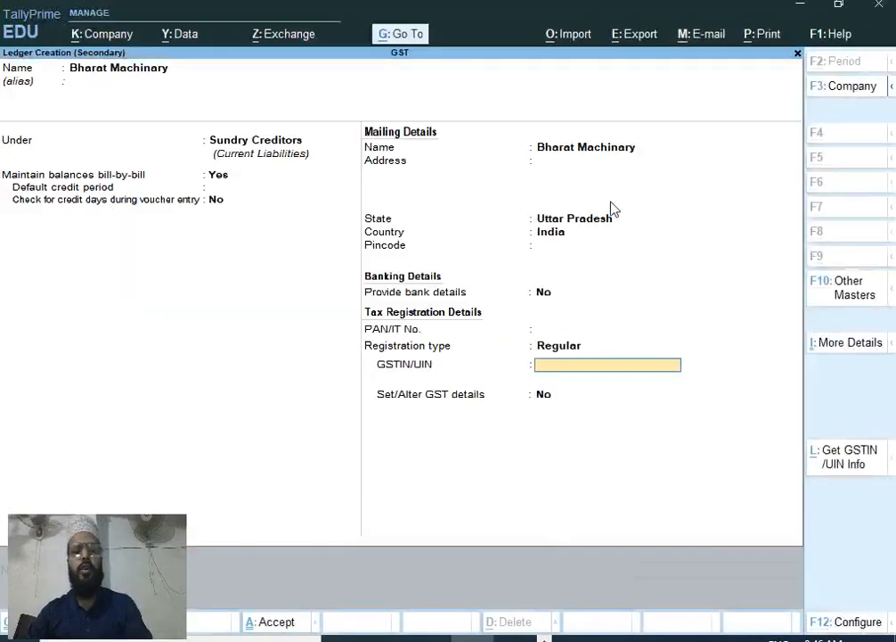
{"action": "key", "text": "ctrl+alt+v"}
{"action": "key", "text": "Return"}
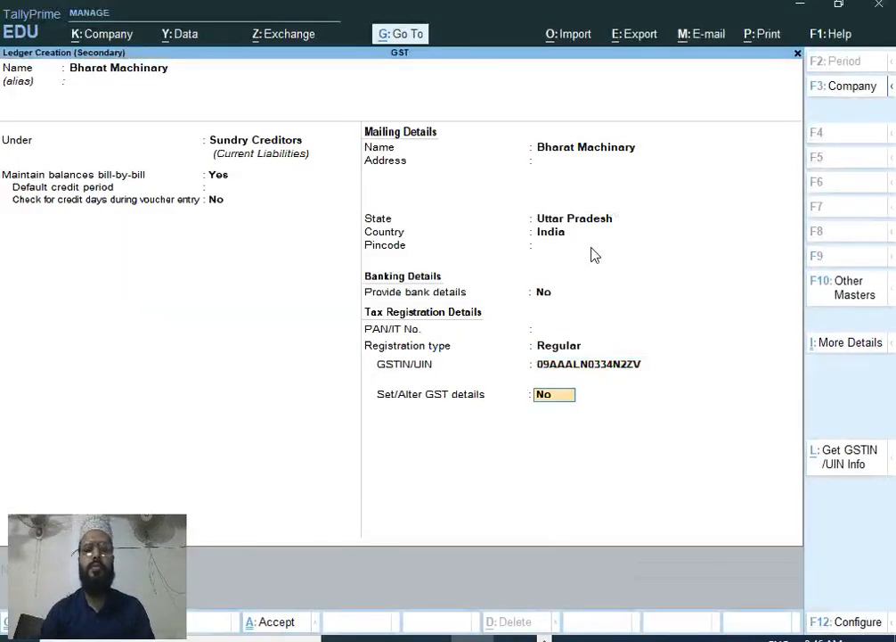
Save the Bharat Machinary ledger without altering its GST details, and accept the blank receipt details and the party details
{"action": "key", "text": "Return"}
{"action": "key", "text": "Return"}
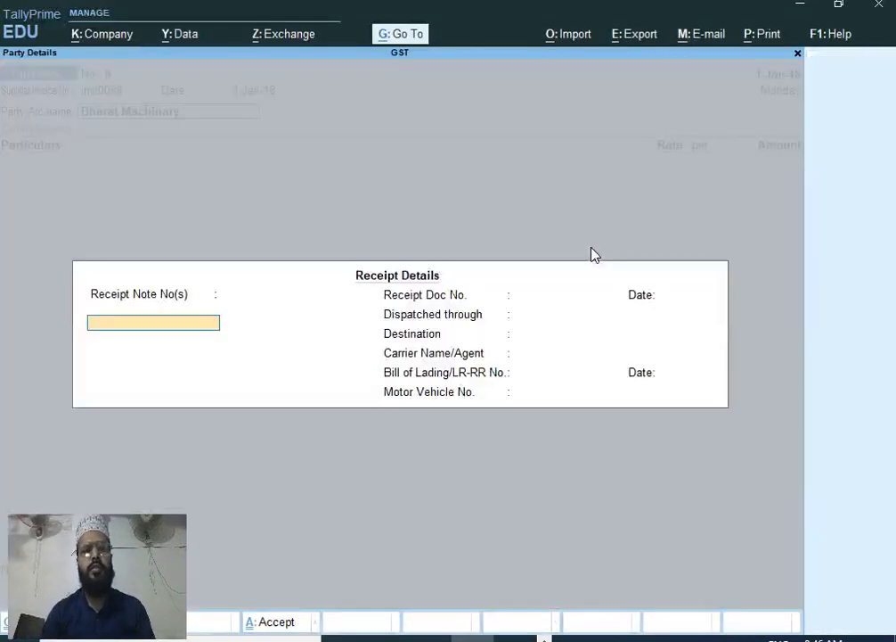
{"action": "key", "text": "ctrl+a"}
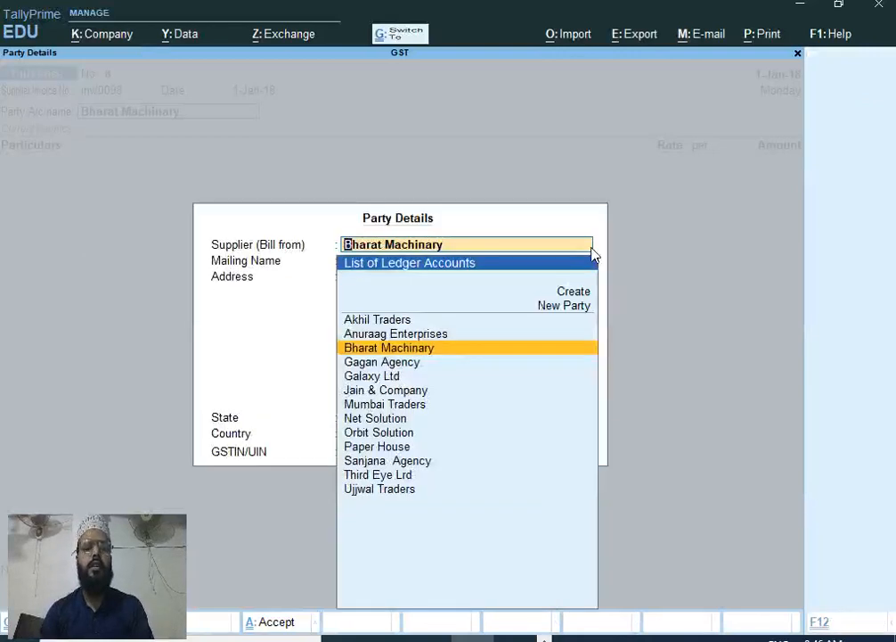
{"action": "key", "text": "ctrl+a"}
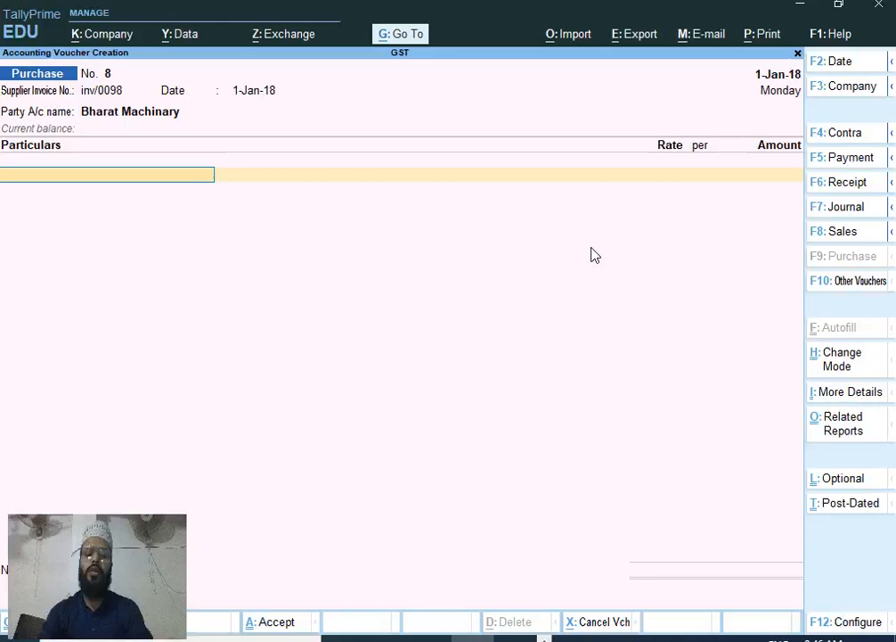
Start a new ledger named Machinary for the voucher's particulars and place it under Fixed Assets
{"action": "type", "text": "M"}
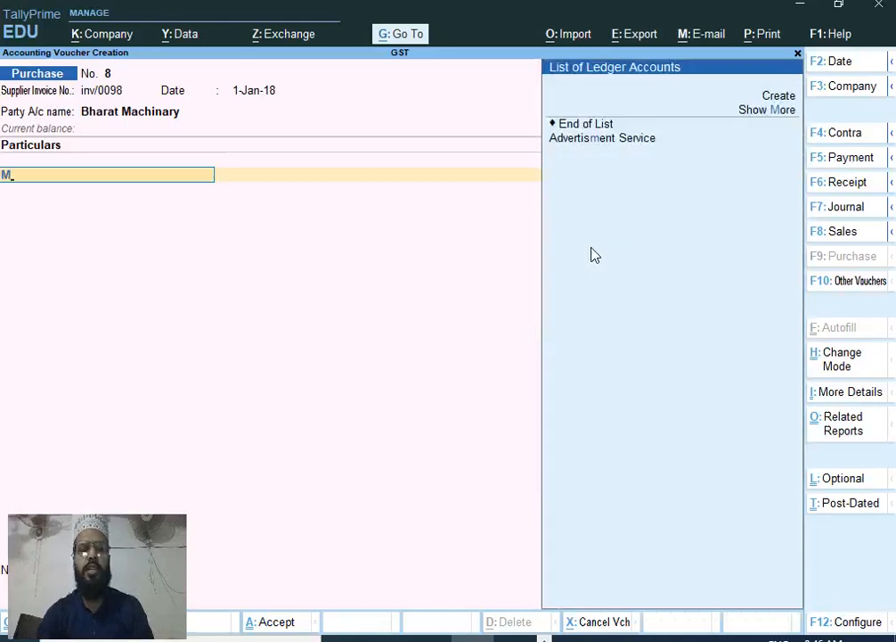
{"action": "key", "text": "alt+c"}
{"action": "type", "text": "achinary"}
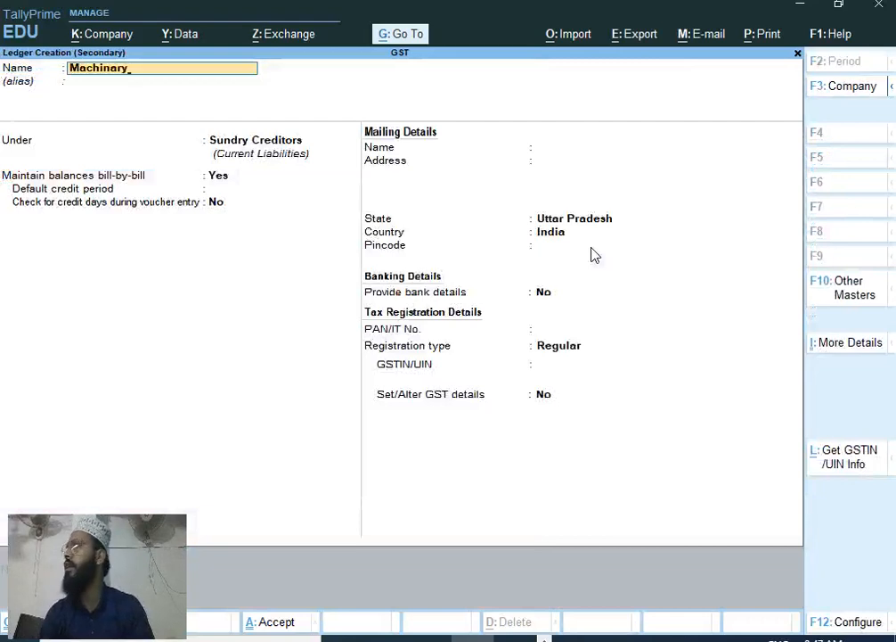
{"action": "key", "text": "Return"}
{"action": "key", "text": "Return"}
{"action": "type", "text": "F"}
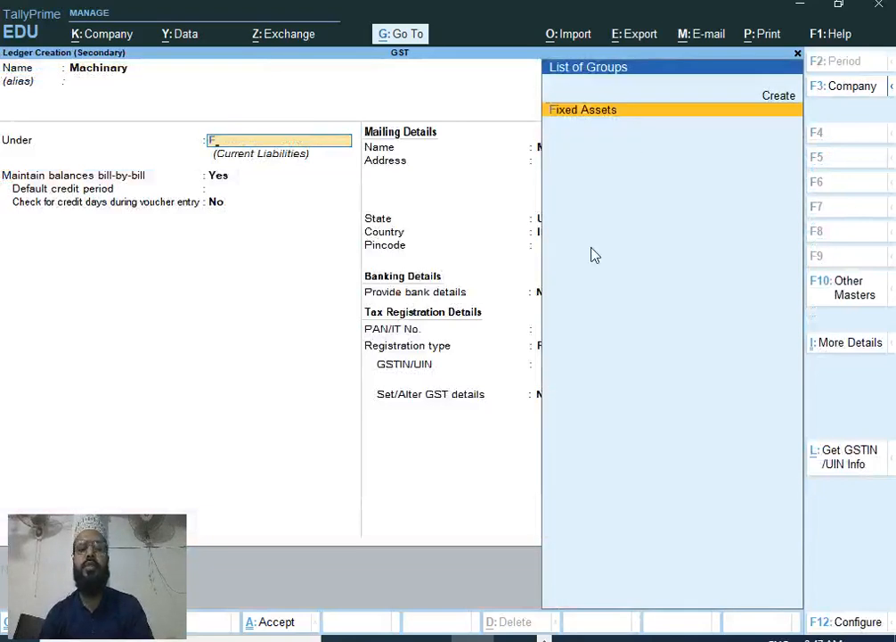
{"action": "key", "text": "Return"}
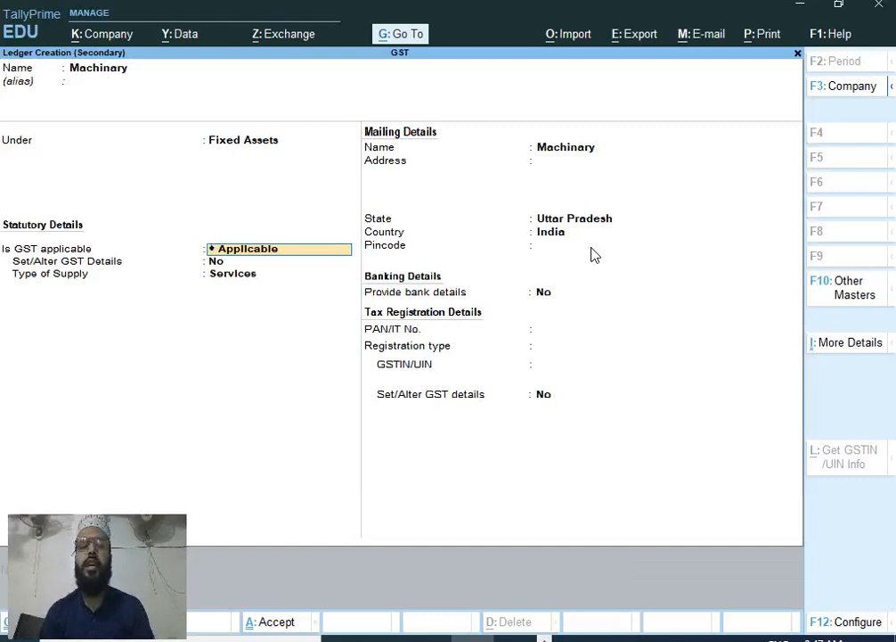
Keep GST applicable for the Machinary ledger, enable setting GST details, and enter the description Machinary with the HSN/SAC left blank
{"action": "key", "text": "Return"}
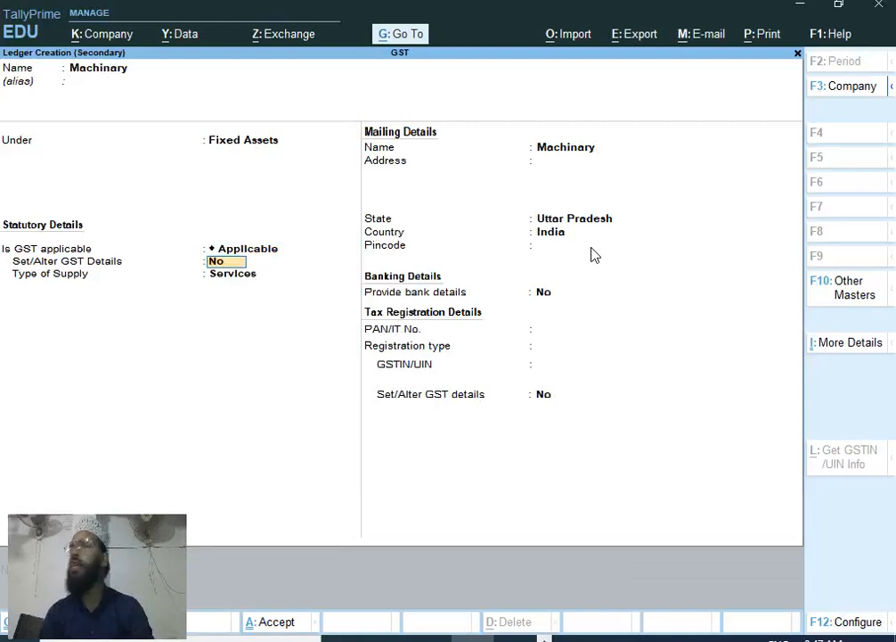
{"action": "type", "text": "y"}
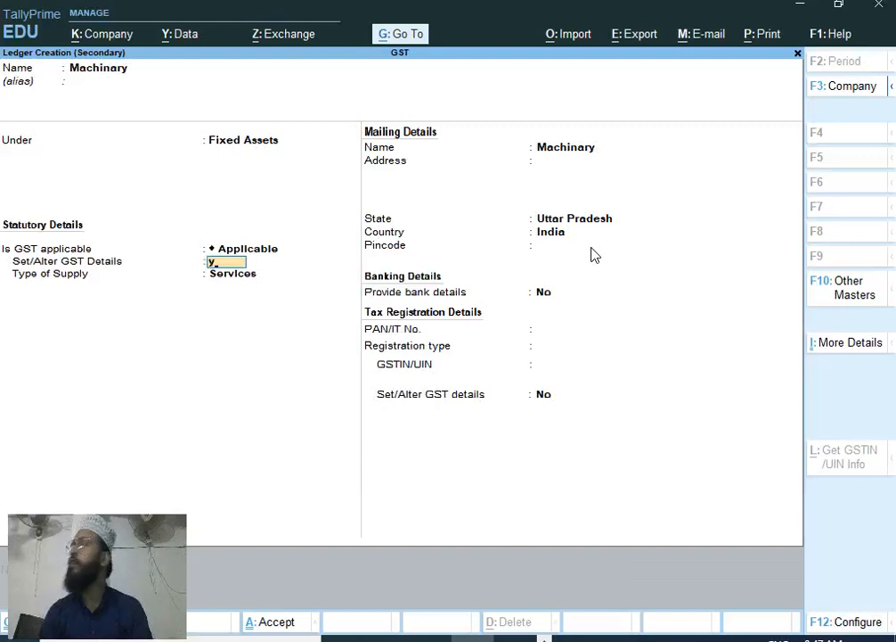
{"action": "key", "text": "Return"}
{"action": "type", "text": "Machinary"}
{"action": "key", "text": "Return"}
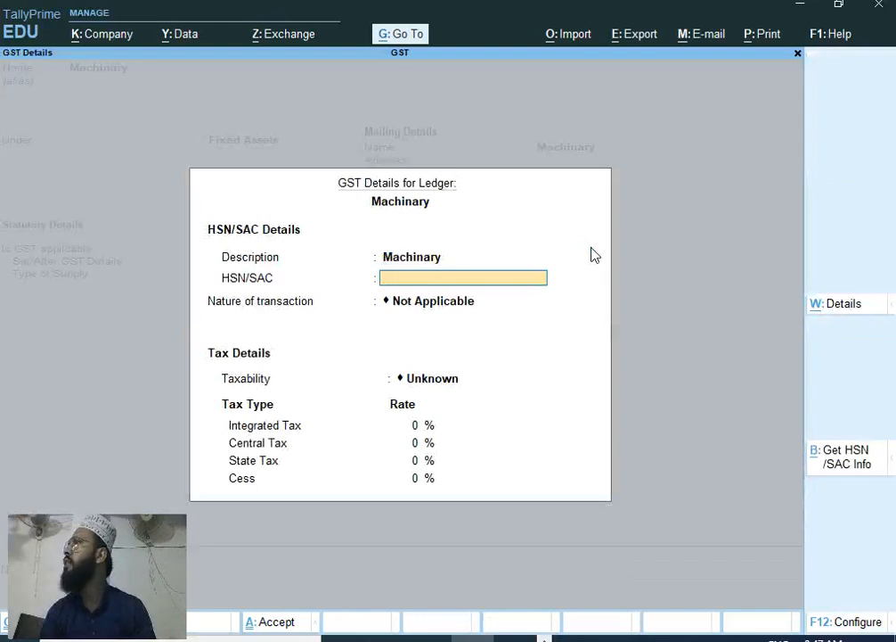
{"action": "key", "text": "Return"}
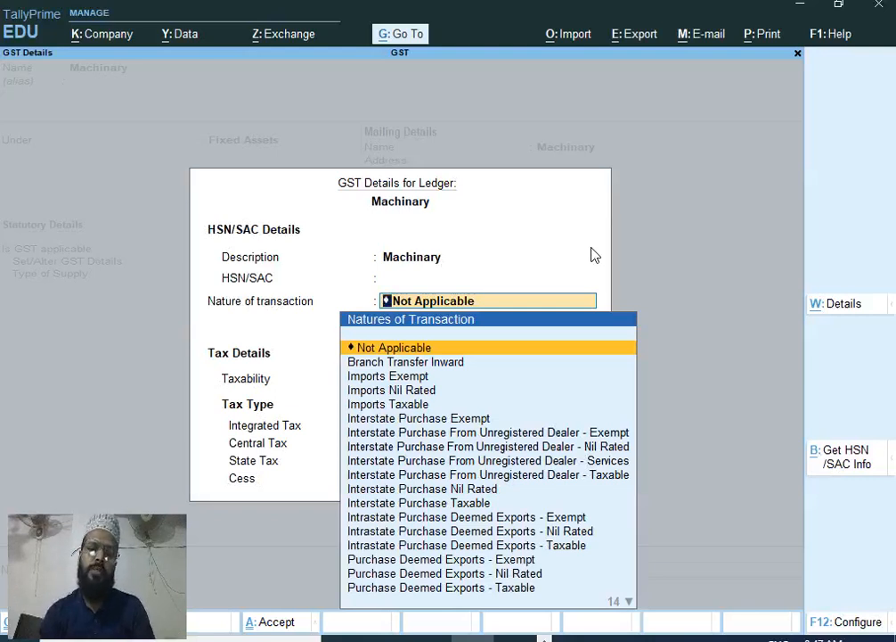
Set the ledger's nature of transaction to Purchase Taxable and its nature of goods to Capital Goods
{"action": "type", "text": "P"}
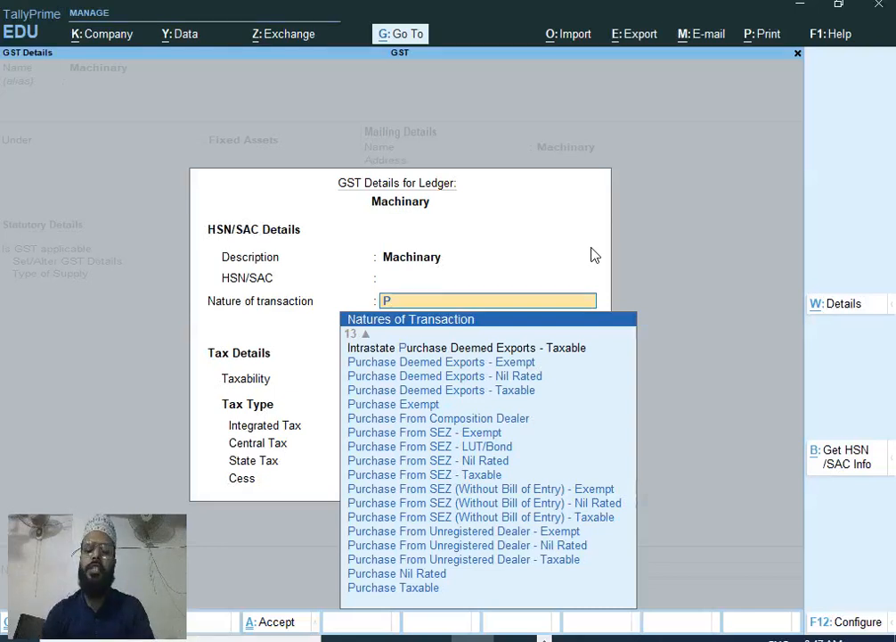
{"action": "type", "text": "p"}
{"action": "key", "text": "BackSpace"}
{"action": "key", "text": "Down"}
{"action": "key", "text": "Down"}
{"action": "key", "text": "Down"}
{"action": "key", "text": "Down"}
{"action": "key", "text": "Down"}
{"action": "key", "text": "Down"}
{"action": "key", "text": "Down"}
{"action": "key", "text": "Down"}
{"action": "key", "text": "Down"}
{"action": "key", "text": "Down"}
{"action": "key", "text": "Down"}
{"action": "key", "text": "Down"}
{"action": "key", "text": "Down"}
{"action": "key", "text": "Down"}
{"action": "key", "text": "Down"}
{"action": "key", "text": "Down"}
{"action": "key", "text": "Down"}
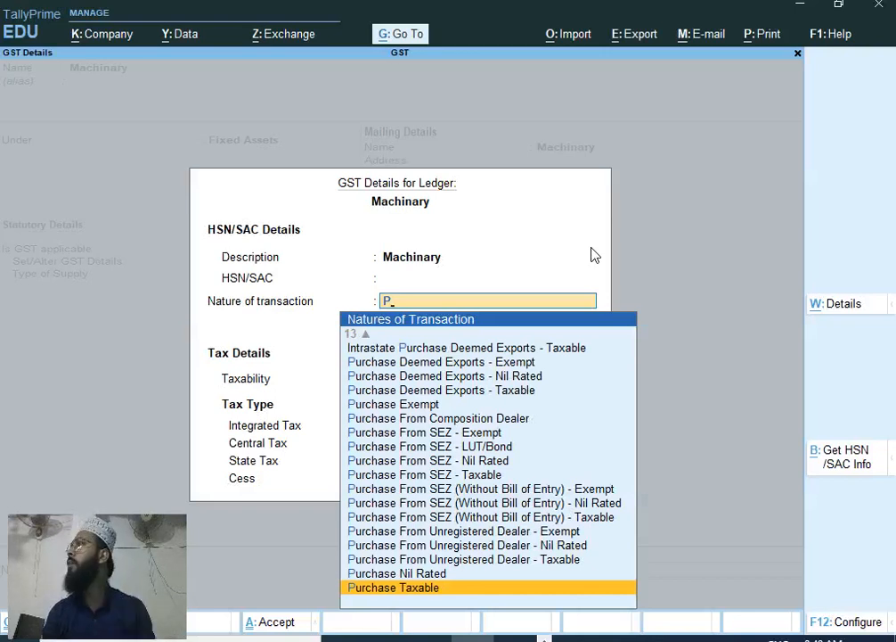
{"action": "key", "text": "Return"}
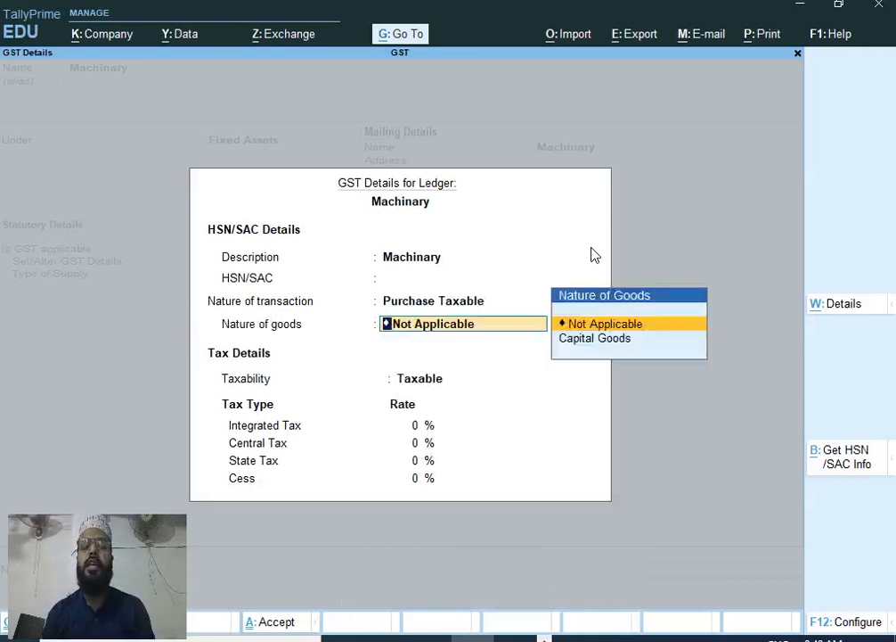
{"action": "key", "text": "Down"}
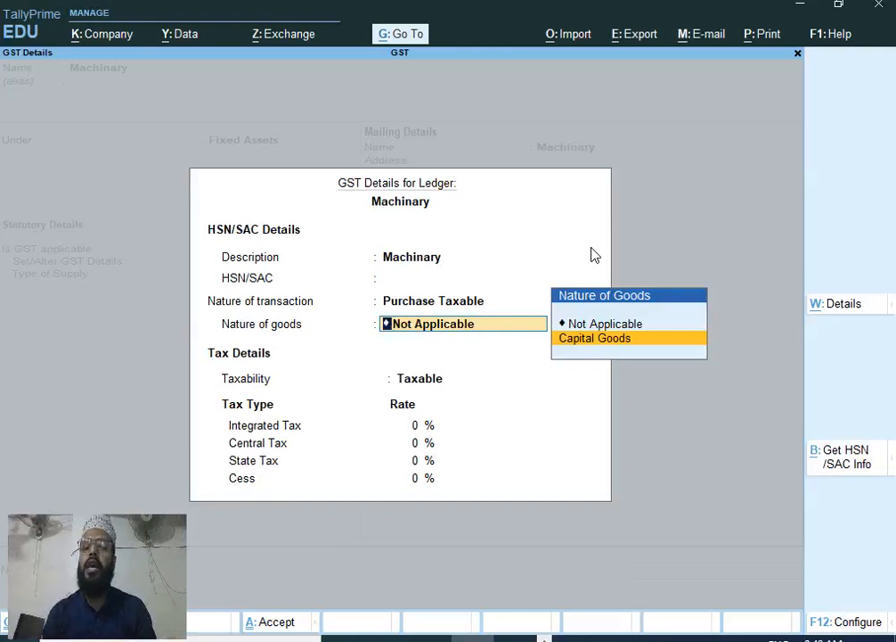
{"action": "key", "text": "Return"}
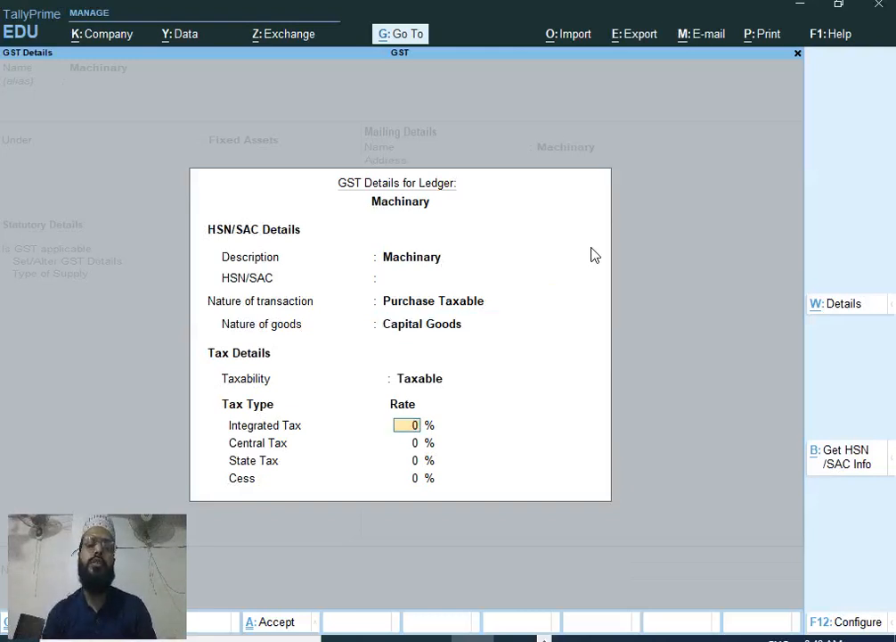
Set the integrated tax rate to 12% in the Machinary ledger's GST details and save the ledger
{"action": "type", "text": "12"}
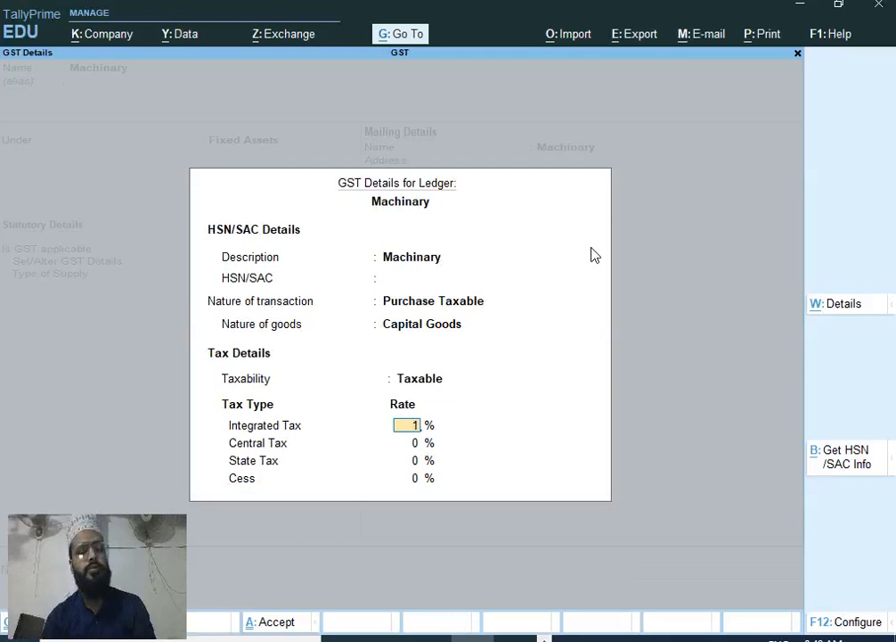
{"action": "key", "text": "Return"}
{"action": "key", "text": "Return"}
{"action": "key", "text": "Return"}
{"action": "key", "text": "Return"}
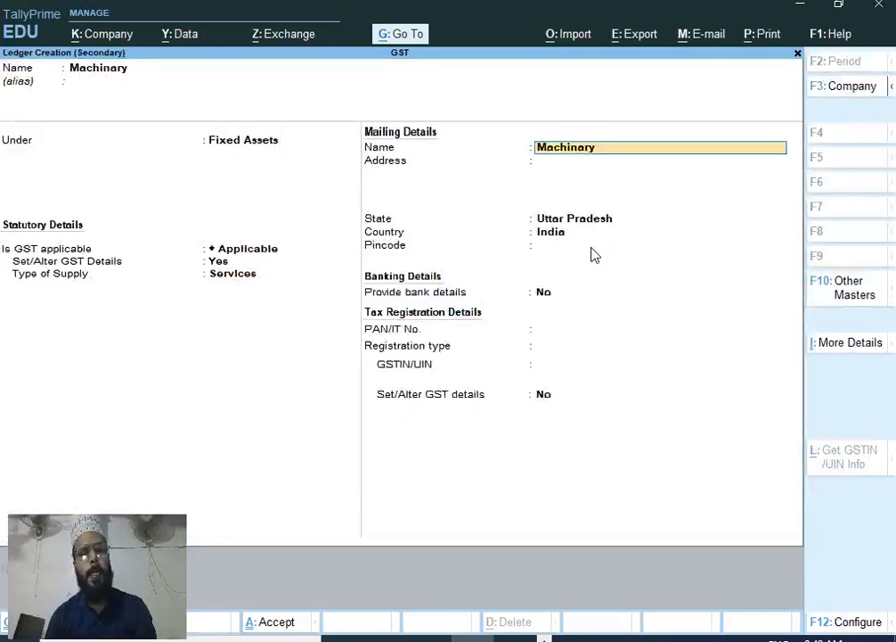
{"action": "key", "text": "ctrl+a"}
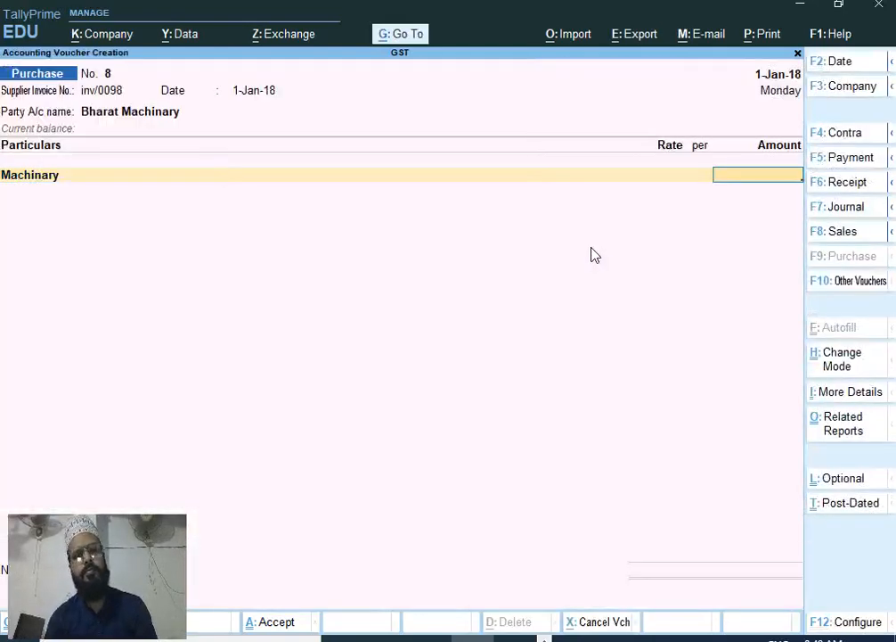
Enter an amount of 50,000 for Machinary in the purchase voucher
{"action": "type", "text": "5000"}
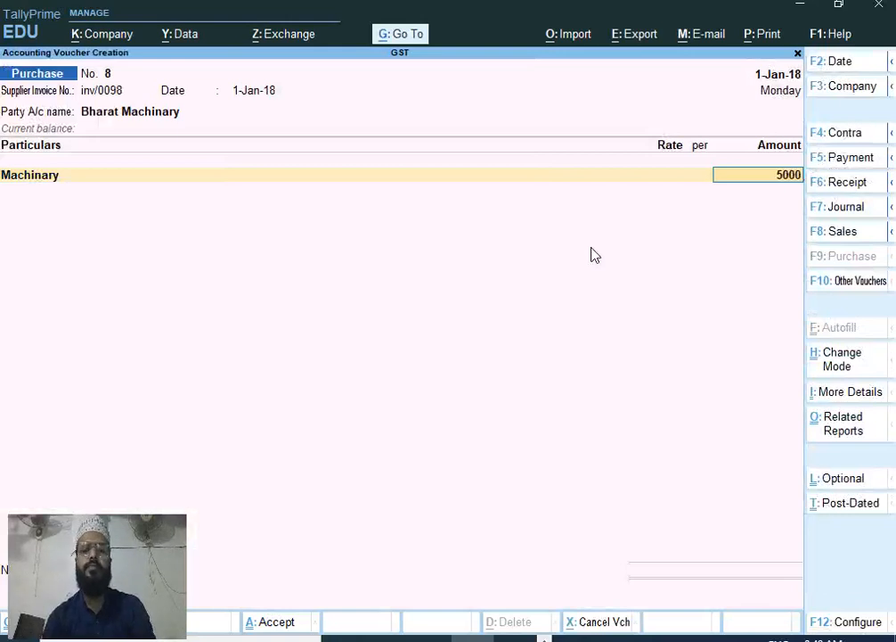
{"action": "type", "text": "0"}
{"action": "key", "text": "Return"}
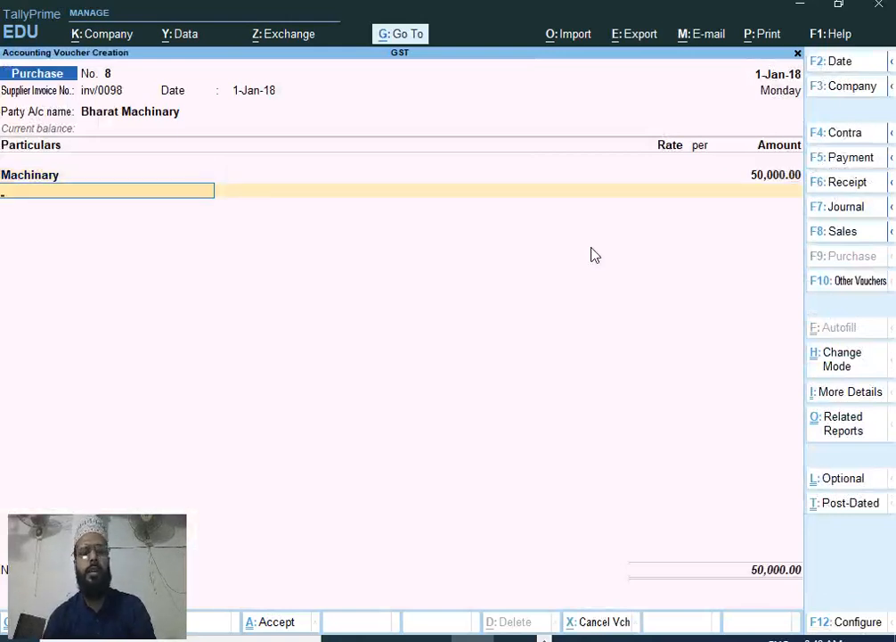
Add the Cgst and Sgst ledgers with their calculated tax amounts below Machinary and save the purchase voucher
{"action": "type", "text": "C"}
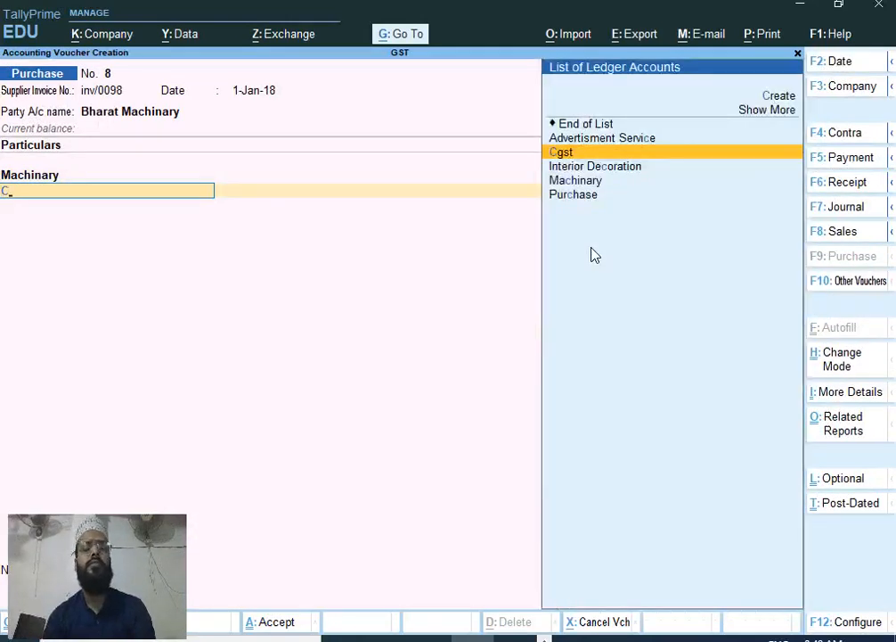
{"action": "key", "text": "Return"}
{"action": "key", "text": "Return"}
{"action": "type", "text": "S"}
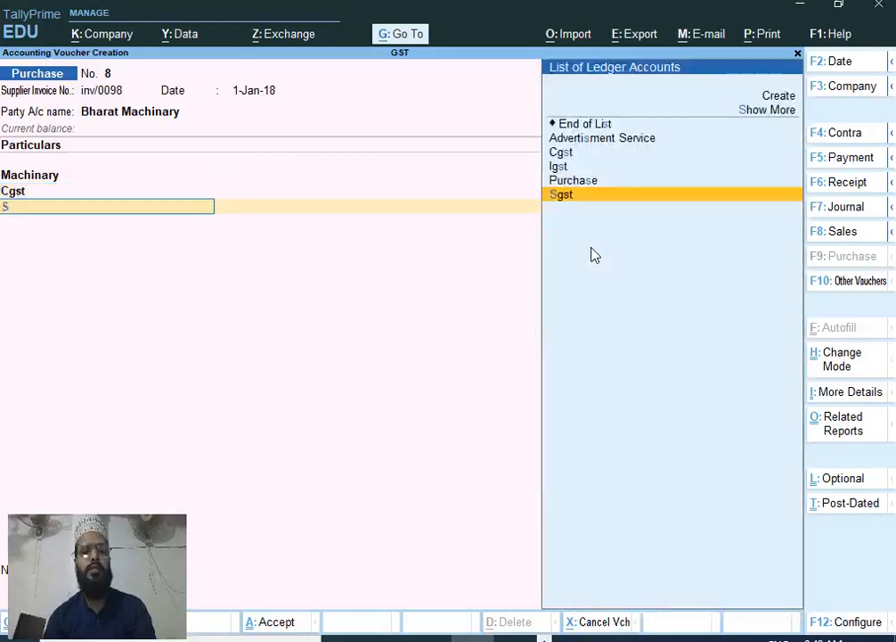
{"action": "key", "text": "Return"}
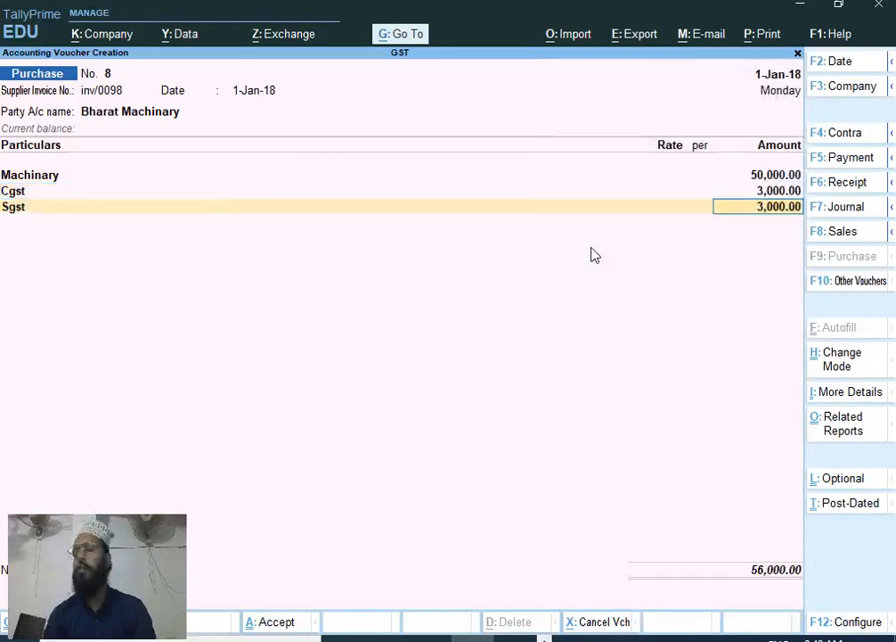
{"action": "key", "text": "Return"}
{"action": "key", "text": "ctrl+a"}
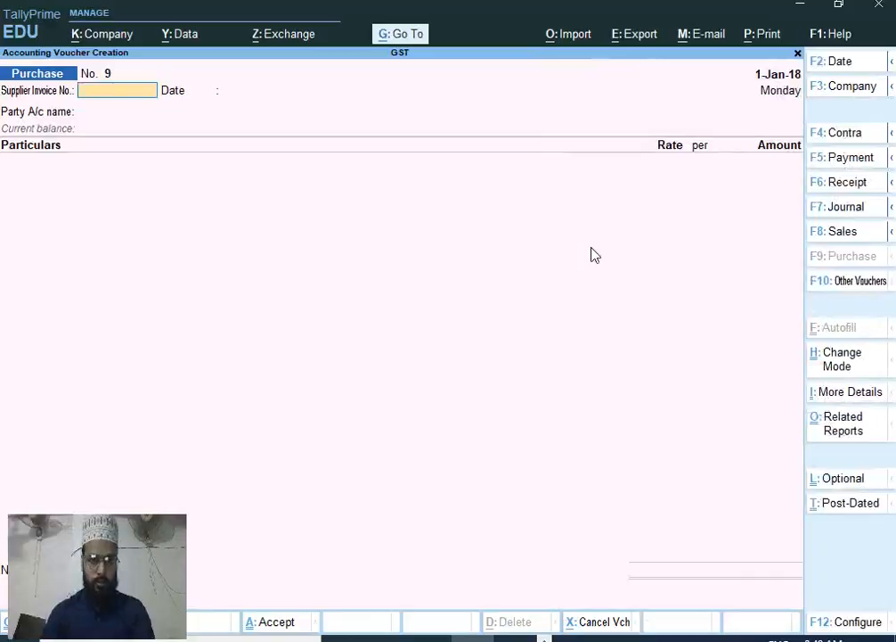
Switch to the Word exercise document, read the reverse charge task on inward supply of services, and return to TallyPrime
{"action": "key", "text": "alt+Tab"}
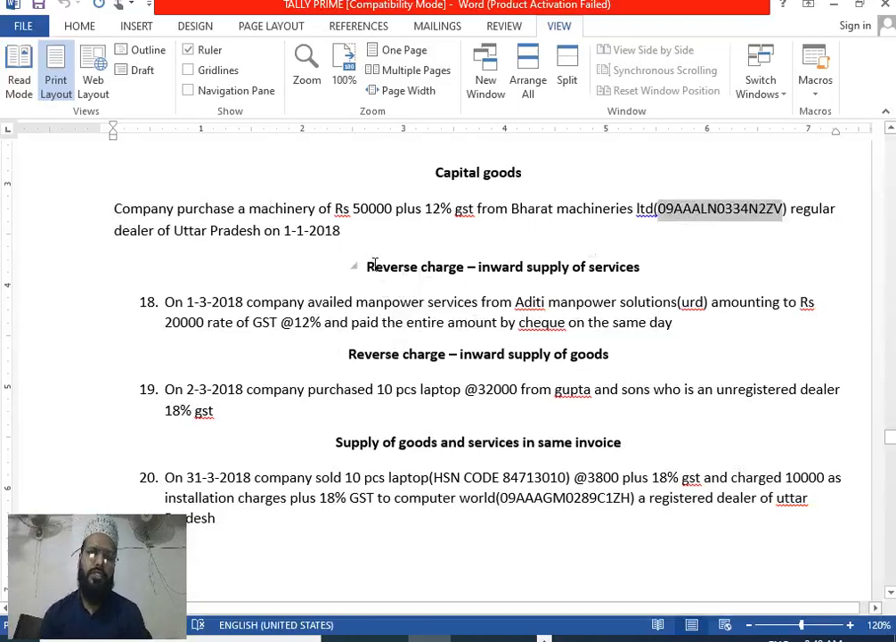
{"action": "left_click_drag", "start_coordinate": [367, 264], "coordinate": [431, 278]}
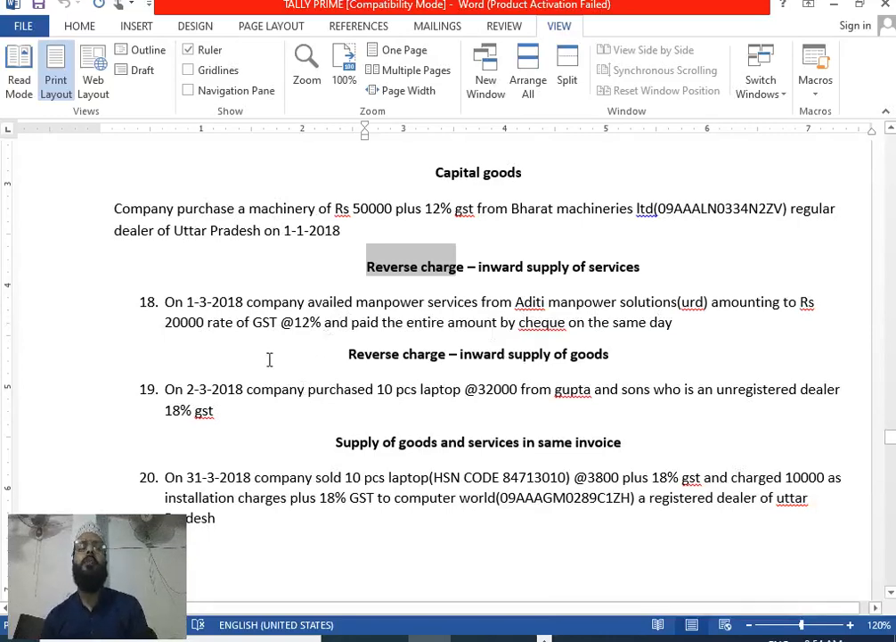
{"action": "key", "text": "alt+Tab"}
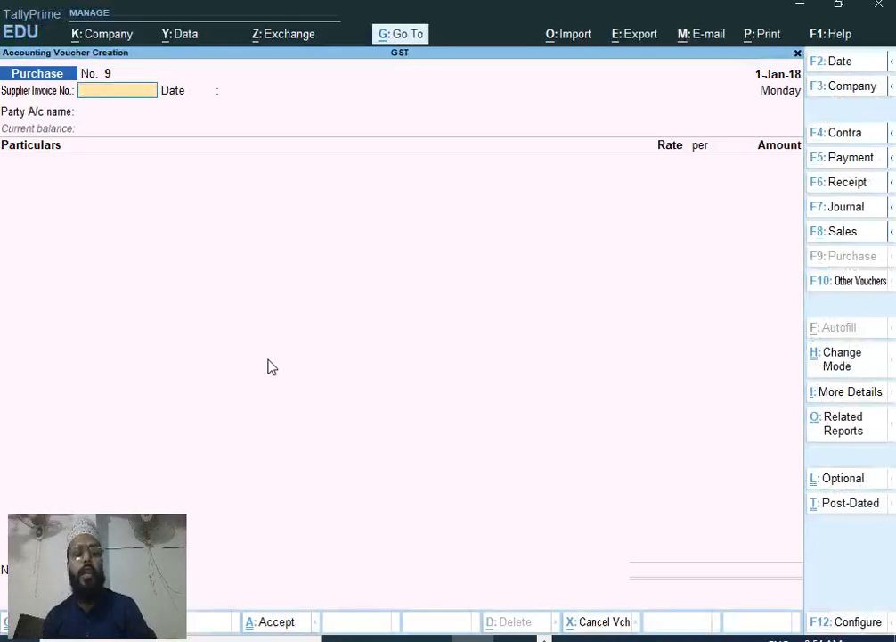
Leave the blank purchase voucher and open the company's GST details from the company features, keeping the other features as set
{"action": "key", "text": "Escape"}
{"action": "key", "text": "Return"}
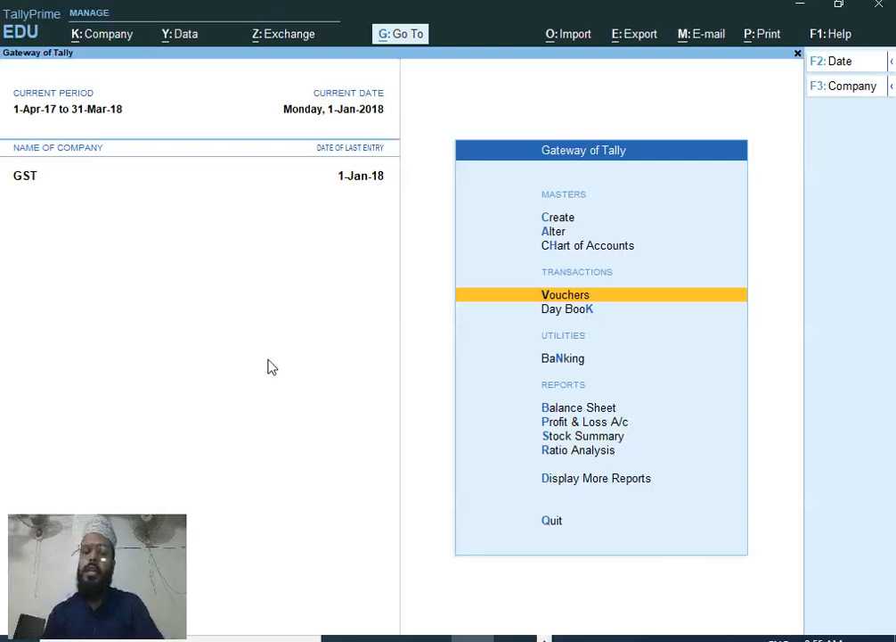
{"action": "key", "text": "F11"}
{"action": "key", "text": "Down"}
{"action": "key", "text": "Down"}
{"action": "key", "text": "Down"}
{"action": "key", "text": "Down"}
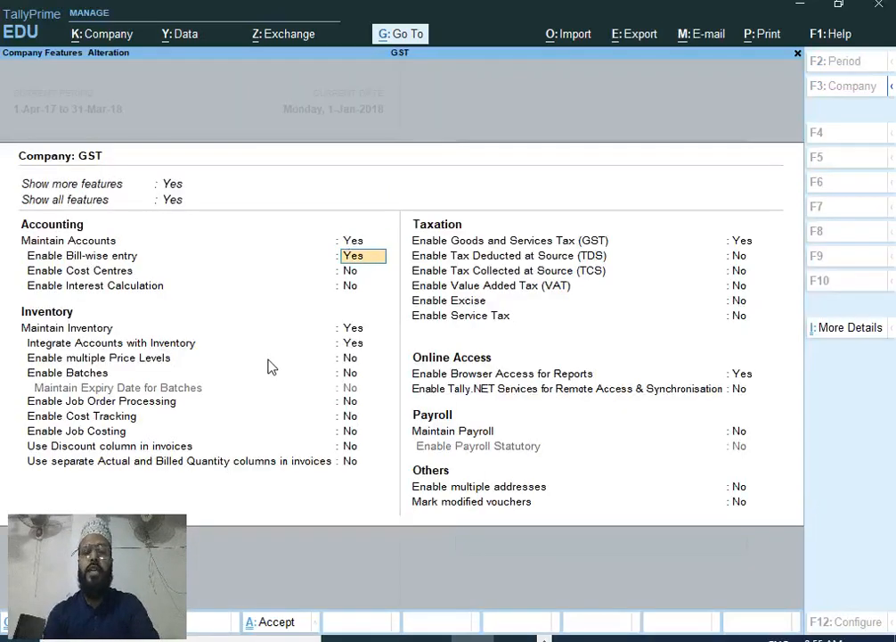
{"action": "key", "text": "Down"}
{"action": "key", "text": "Down"}
{"action": "key", "text": "Down"}
{"action": "key", "text": "Down"}
{"action": "key", "text": "Down"}
{"action": "key", "text": "Down"}
{"action": "key", "text": "Down"}
{"action": "key", "text": "Down"}
{"action": "key", "text": "Down"}
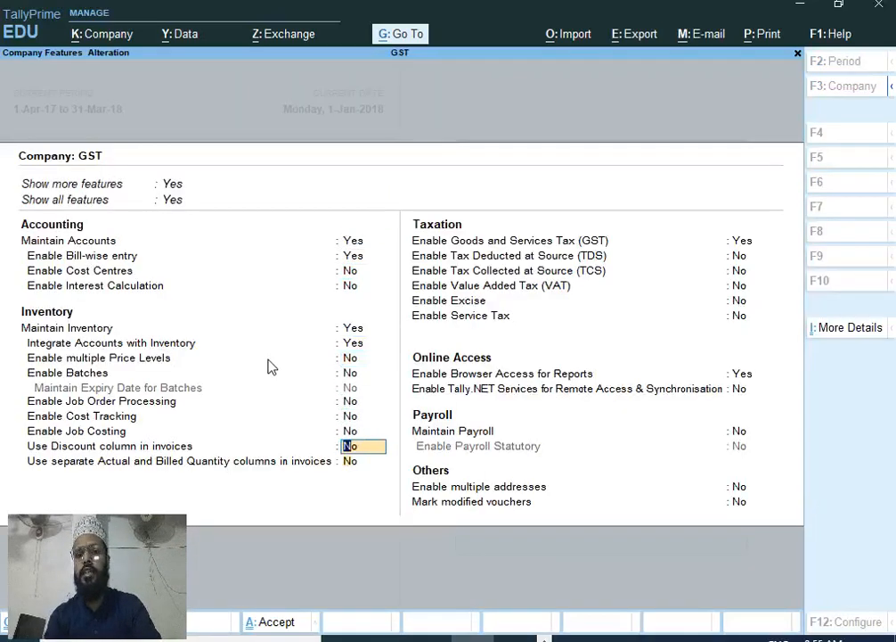
{"action": "key", "text": "Return"}
{"action": "key", "text": "Return"}
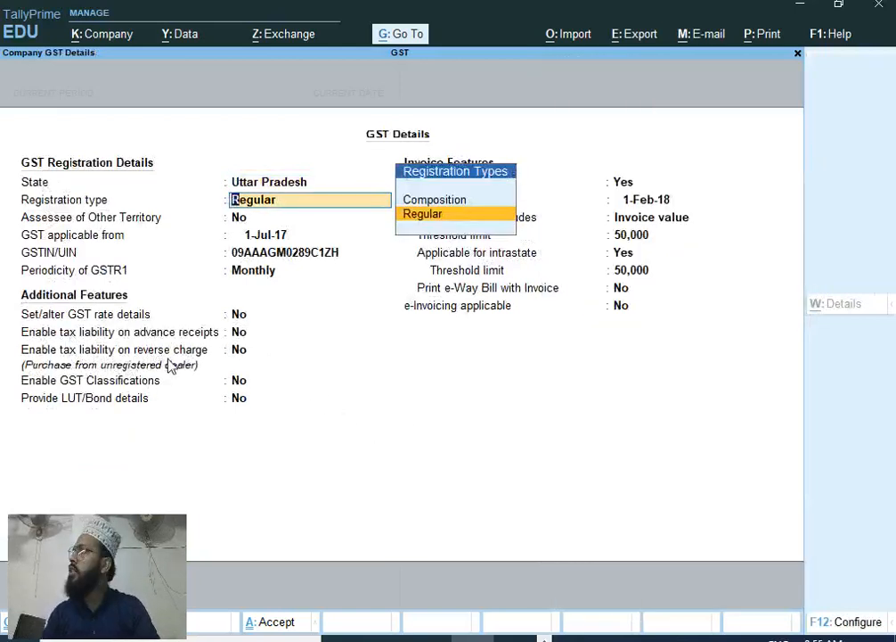
Enable tax liability on reverse charge for purchases from unregistered dealers, and save the GST details and company features
{"action": "key", "text": "Return"}
{"action": "key", "text": "Return"}
{"action": "key", "text": "Return"}
{"action": "key", "text": "Return"}
{"action": "key", "text": "Return"}
{"action": "key", "text": "Return"}
{"action": "key", "text": "Return"}
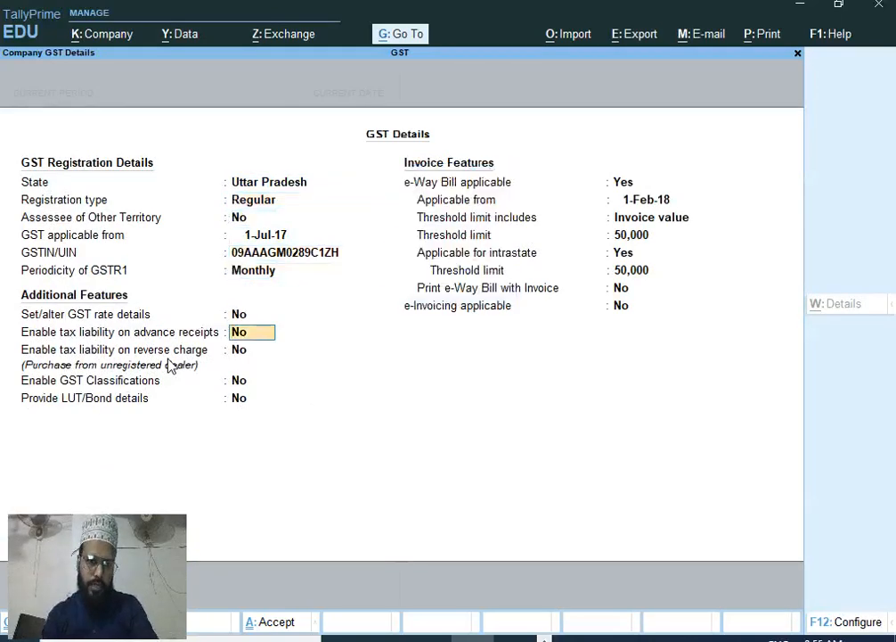
{"action": "key", "text": "y"}
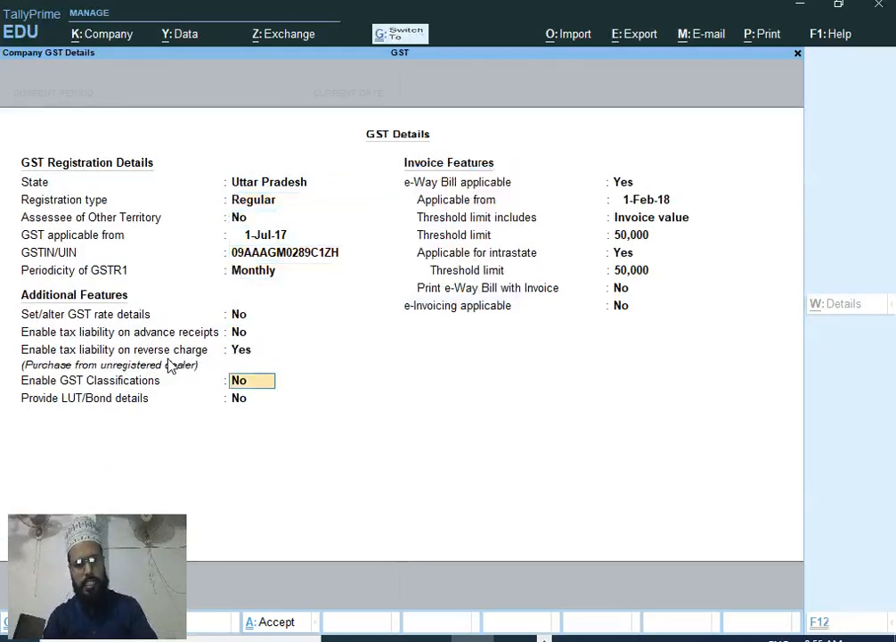
{"action": "key", "text": "ctrl+a"}
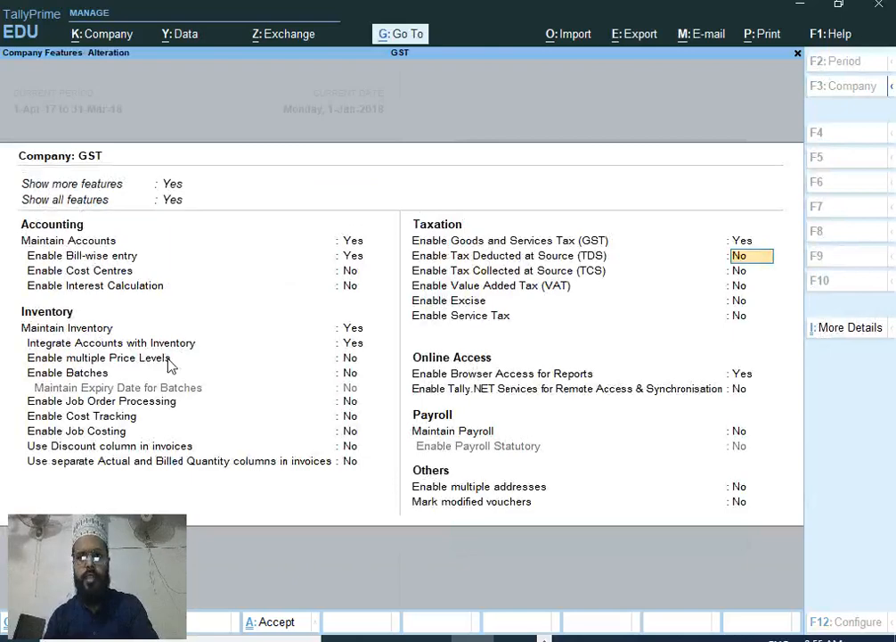
{"action": "key", "text": "ctrl+a"}
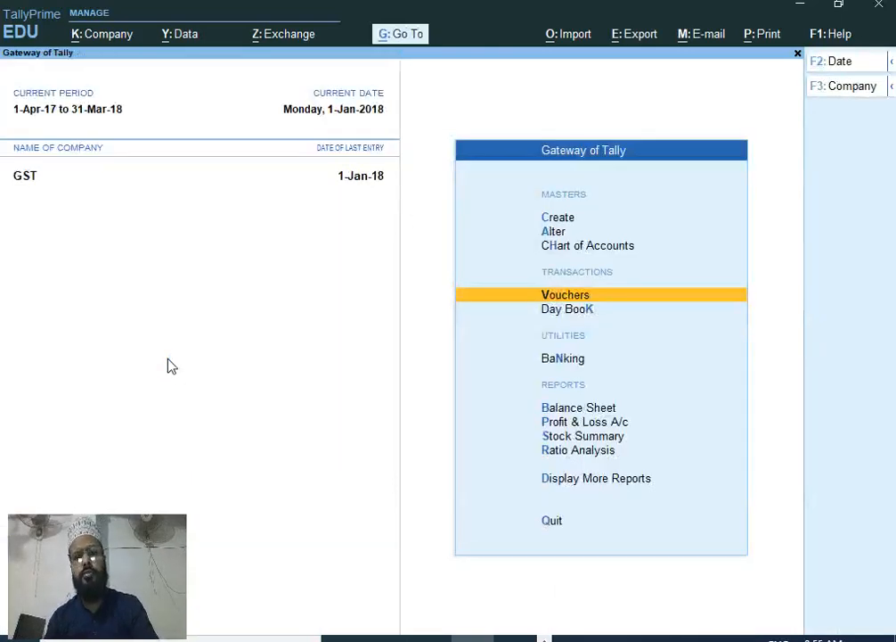
Open a new purchase voucher and set its date to 1-Mar-18
{"action": "key", "text": "Escape"}
{"action": "key", "text": "Escape"}
{"action": "key", "text": "Down"}
{"action": "key", "text": "Down"}
{"action": "key", "text": "Down"}
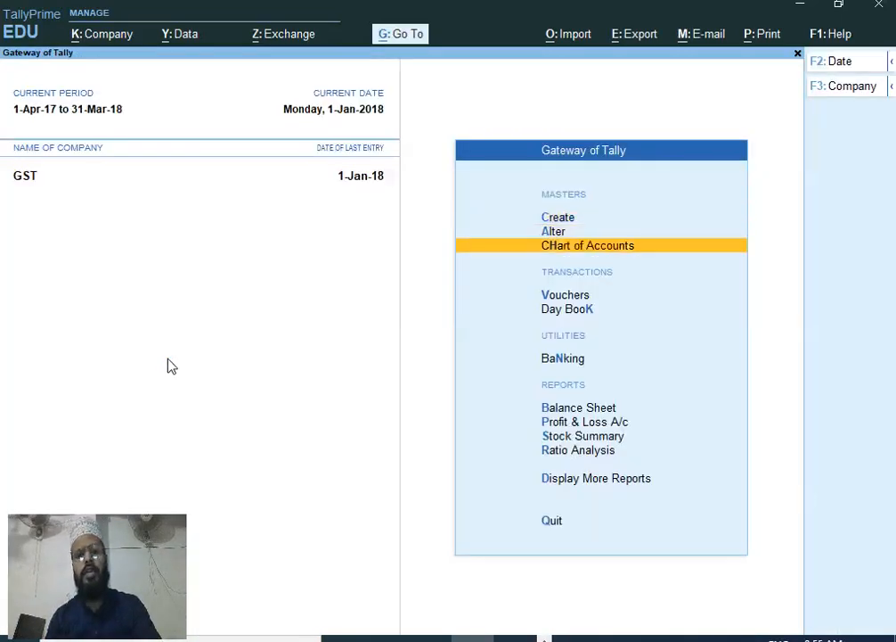
{"action": "key", "text": "Return"}
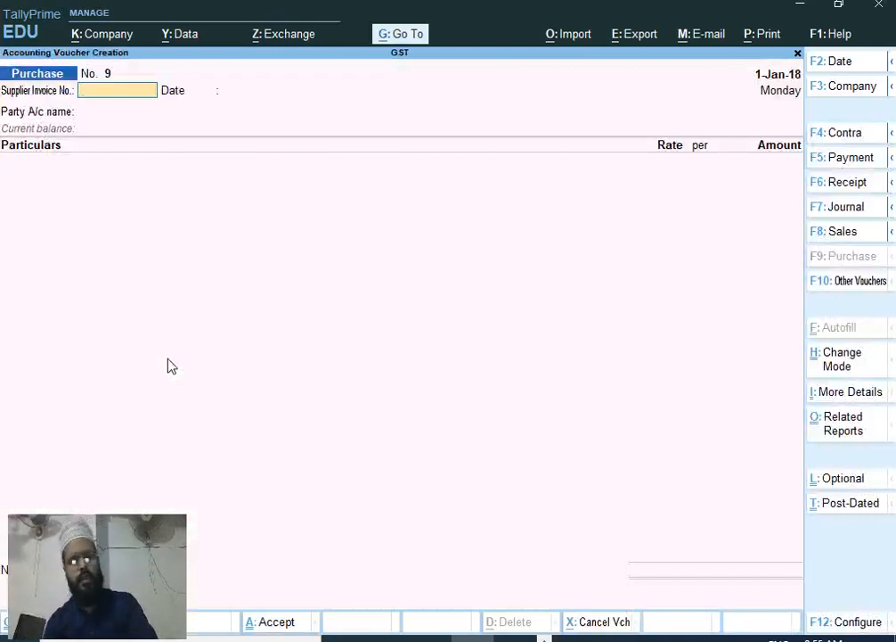
{"action": "key", "text": "F3"}
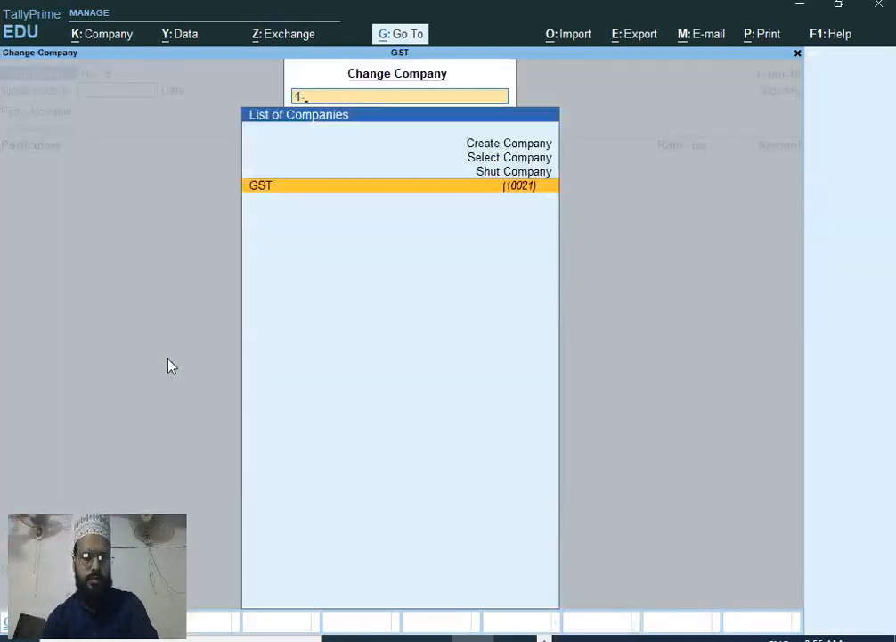
{"action": "key", "text": "Escape"}
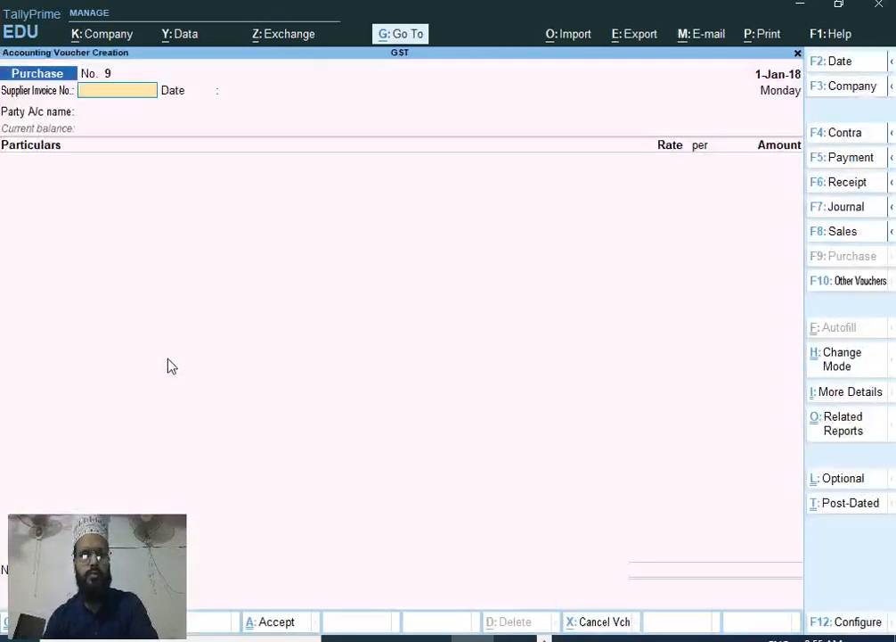
{"action": "key", "text": "F2"}
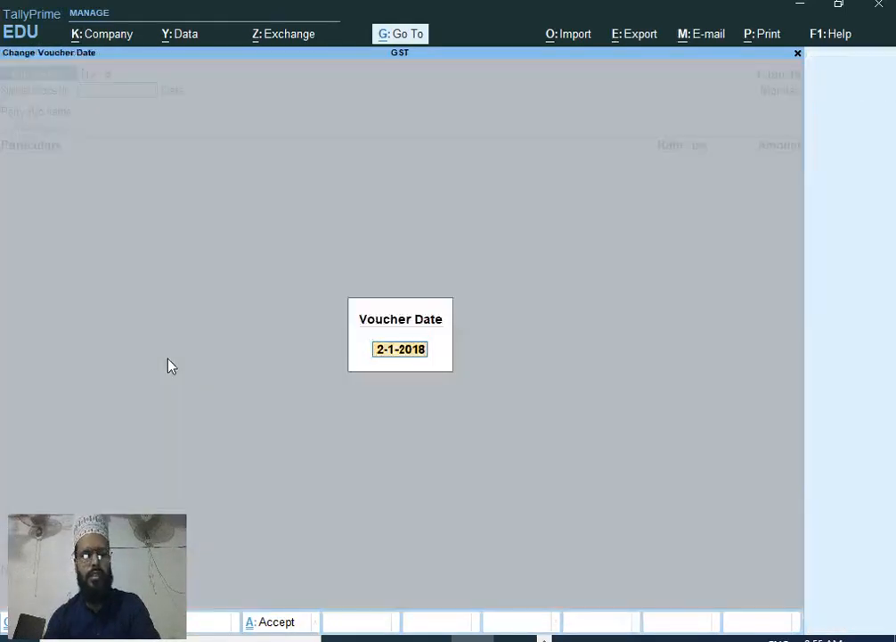
{"action": "type", "text": "1-3"}
{"action": "key", "text": "Return"}
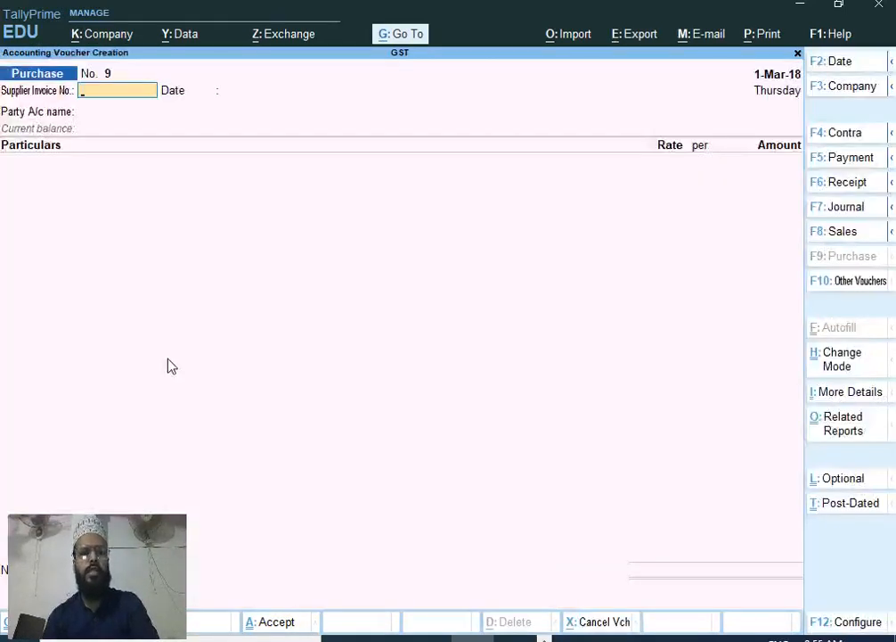
Enter inv/099 as the supplier invoice number and accept 1-Mar-18 as the invoice date
{"action": "type", "text": "i"}
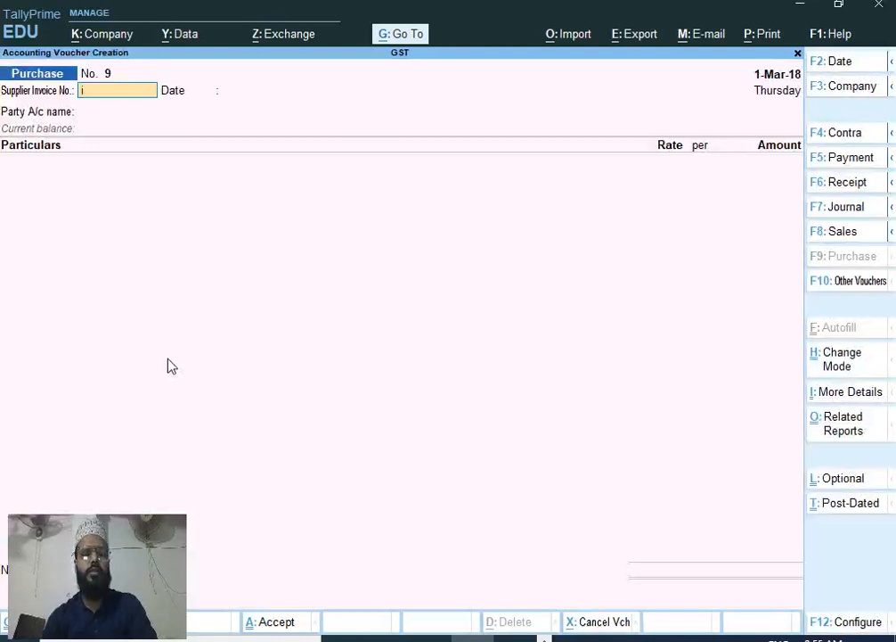
{"action": "type", "text": "nv/099"}
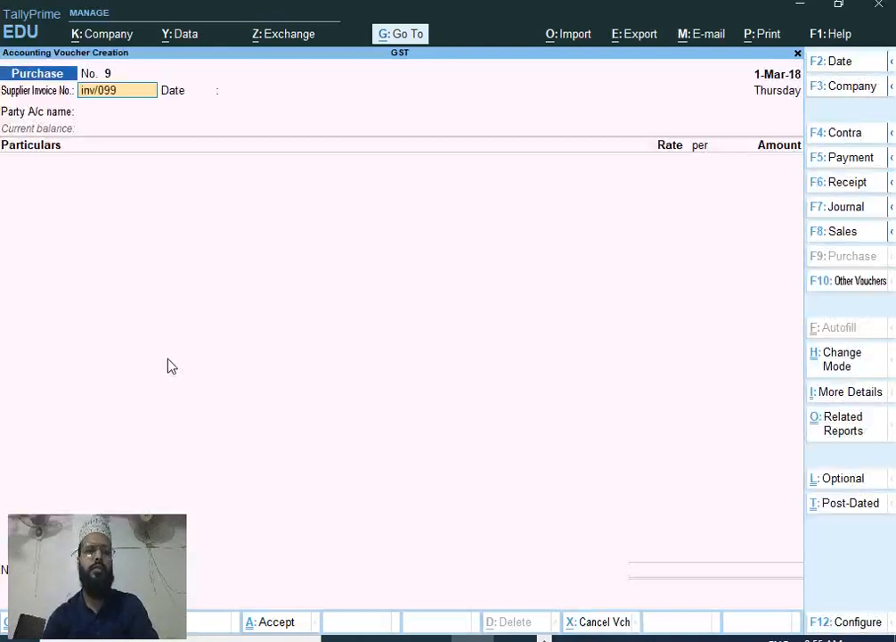
{"action": "key", "text": "Return"}
{"action": "key", "text": "Return"}
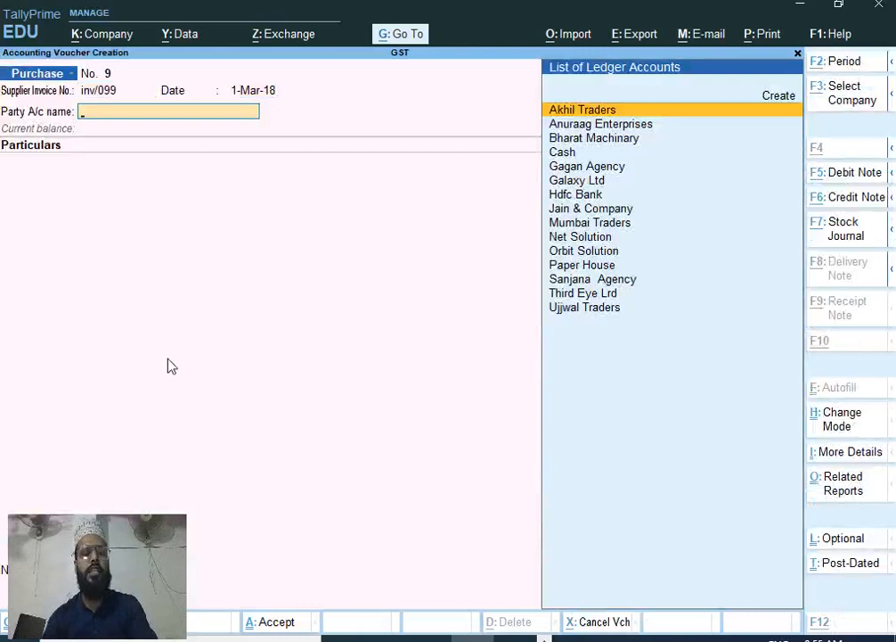
Start a new party ledger named Aditi Manpower Solution and place it under Sundry Creditors
{"action": "key", "text": "alt+c"}
{"action": "type", "text": "Aditi"}
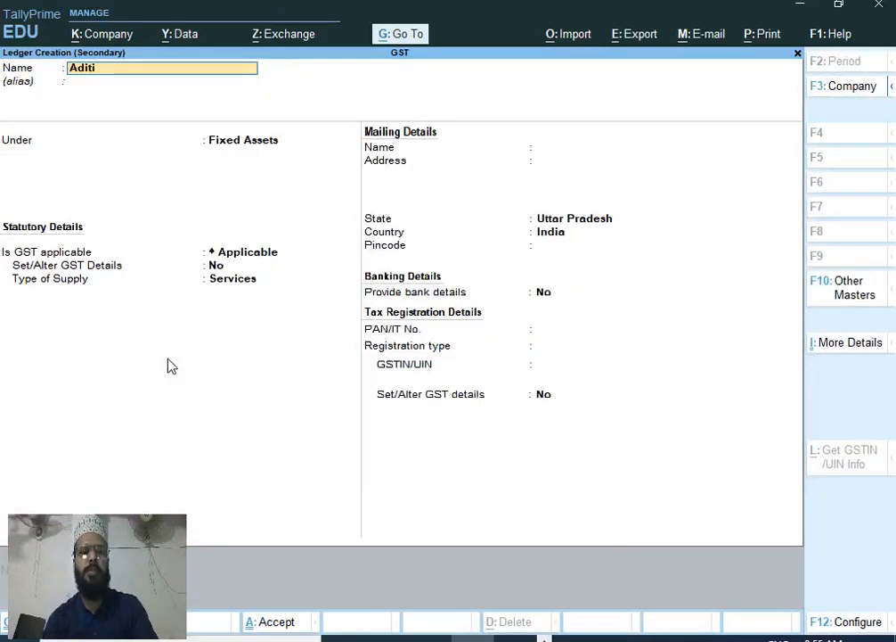
{"action": "type", "text": " Manpo"}
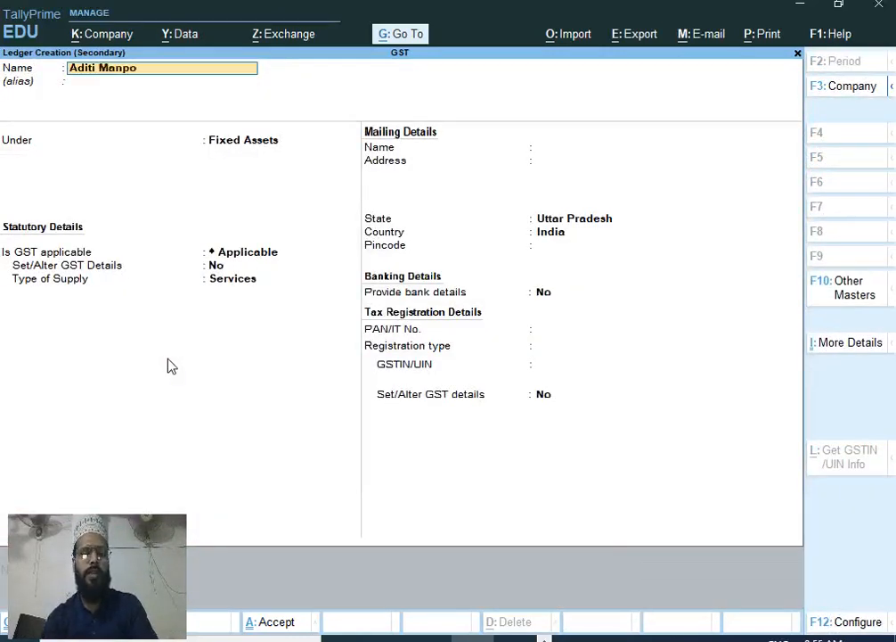
{"action": "type", "text": "wer Solut"}
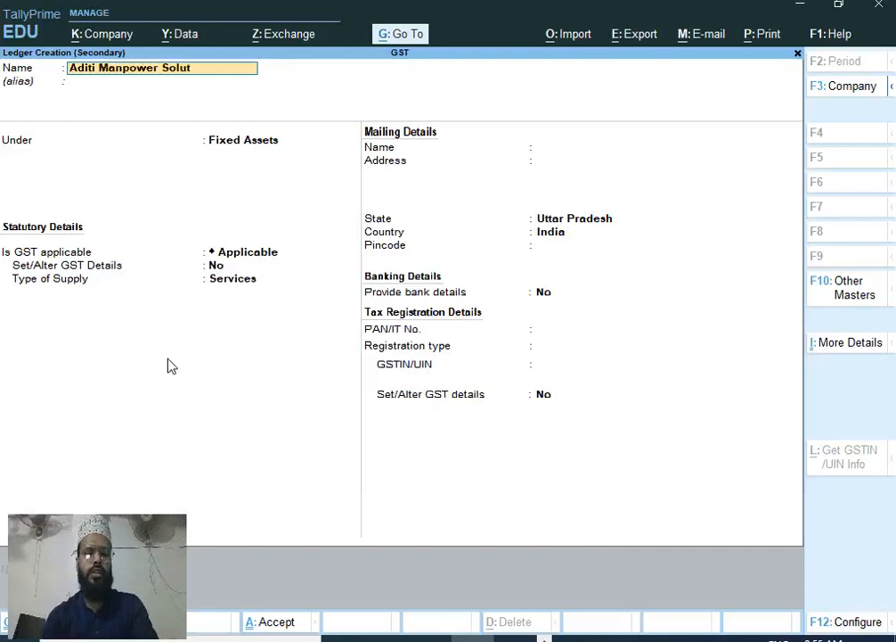
{"action": "type", "text": "ion"}
{"action": "key", "text": "Return"}
{"action": "type", "text": "S"}
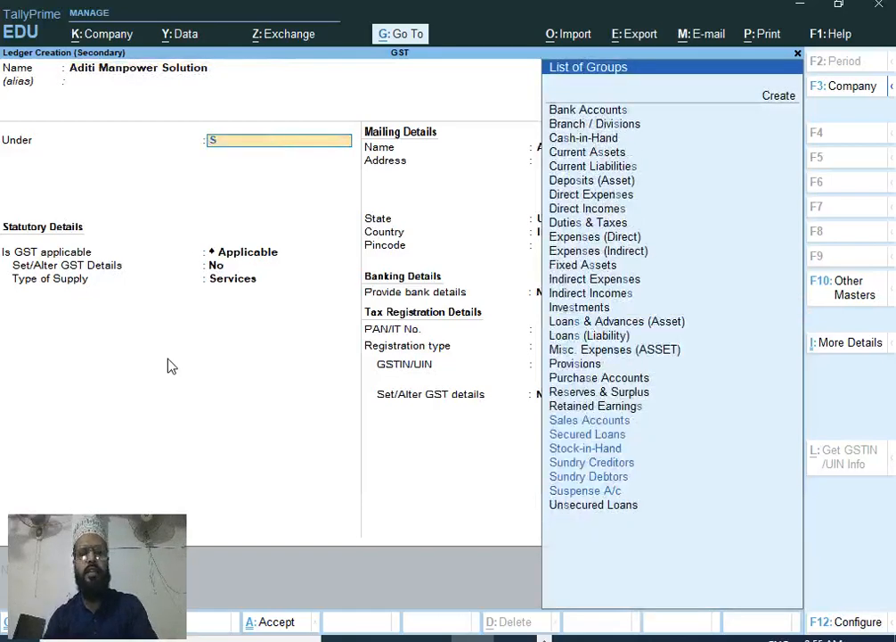
{"action": "key", "text": "Down"}
{"action": "key", "text": "Down"}
{"action": "key", "text": "Return"}
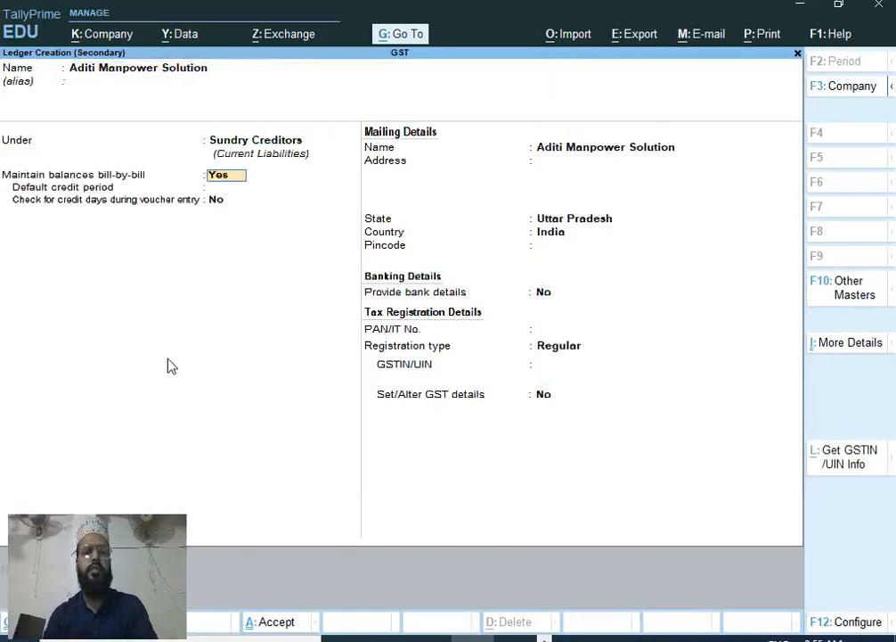
Keep the ledger's bill-by-bill, mailing and banking defaults, and set its registration type to Unregistered
{"action": "key", "text": "Return"}
{"action": "key", "text": "Return"}
{"action": "key", "text": "Return"}
{"action": "key", "text": "Return"}
{"action": "key", "text": "Return"}
{"action": "key", "text": "Return"}
{"action": "key", "text": "Return"}
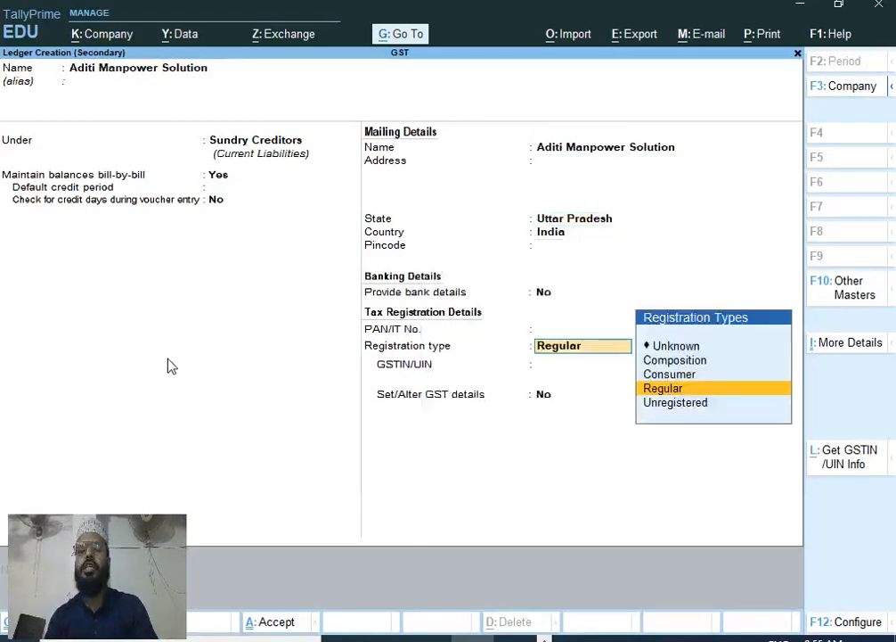
{"action": "key", "text": "Down"}
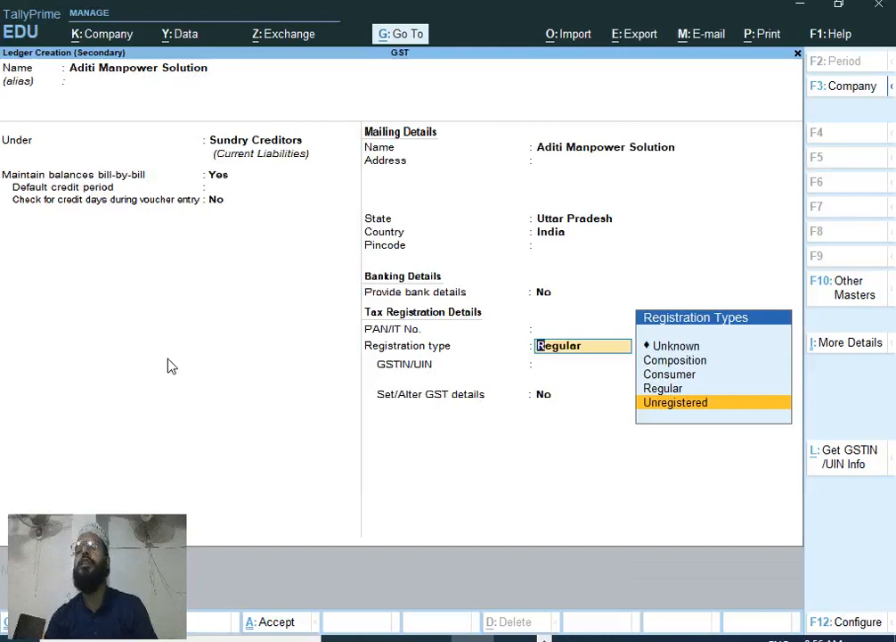
{"action": "key", "text": "Return"}
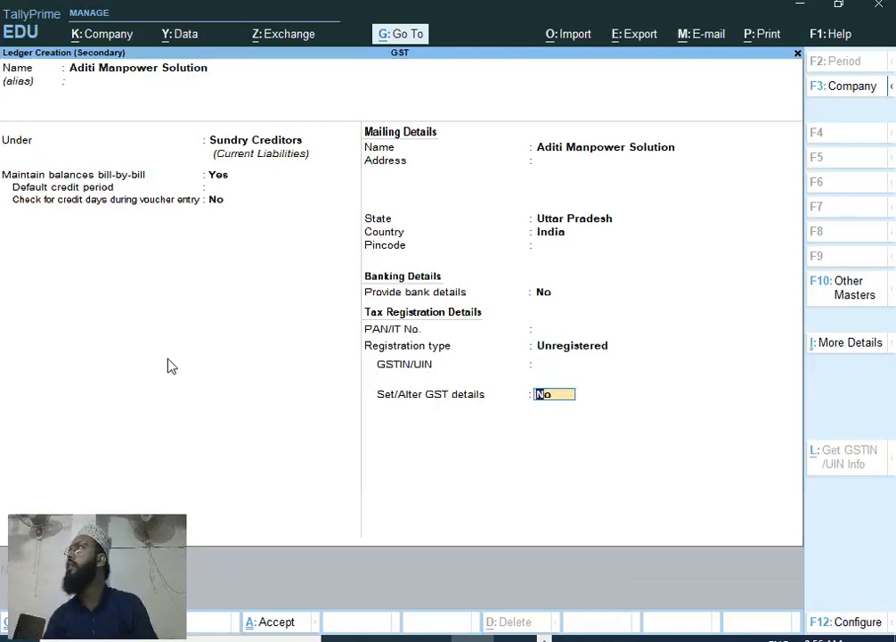
Save the Aditi Manpower Solution ledger and accept the voucher's receipt and party details without changes
{"action": "key", "text": "Return"}
{"action": "key", "text": "Return"}
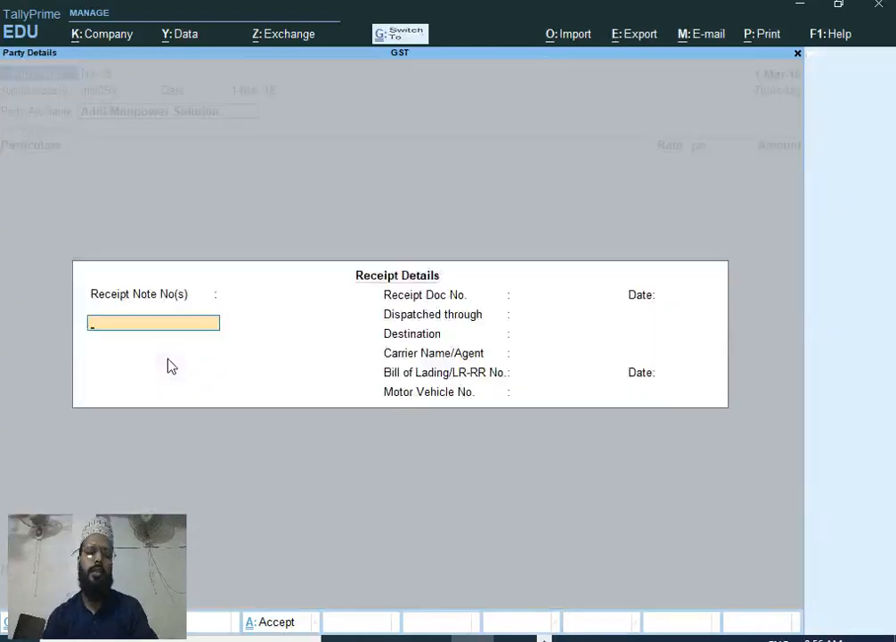
{"action": "key", "text": "ctrl+a"}
{"action": "key", "text": "ctrl+a"}
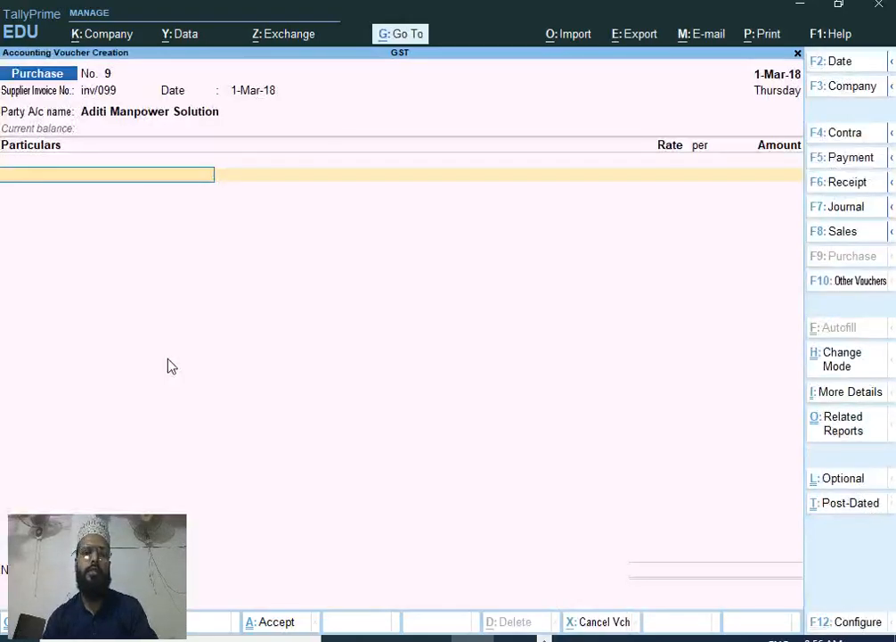
Start a new ledger named Manpower Services for the voucher's particulars and place it under Indirect Expenses
{"action": "key", "text": "alt+c"}
{"action": "type", "text": "Manp"}
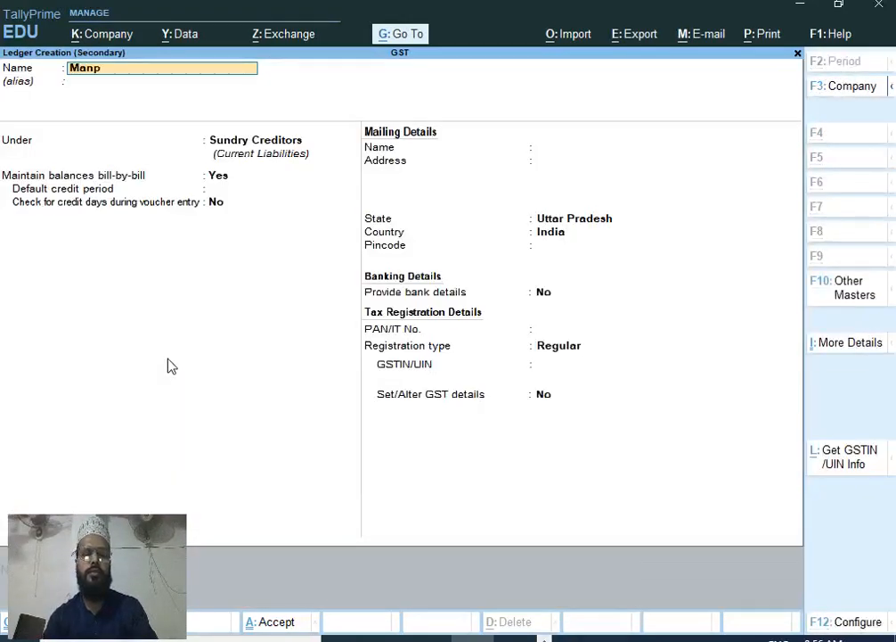
{"action": "type", "text": "ower Services"}
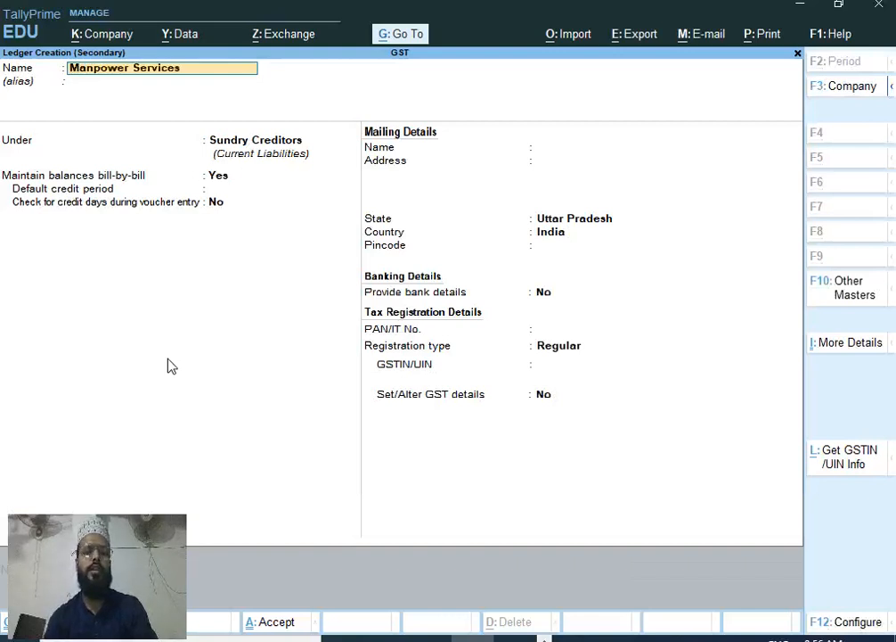
{"action": "key", "text": "Return"}
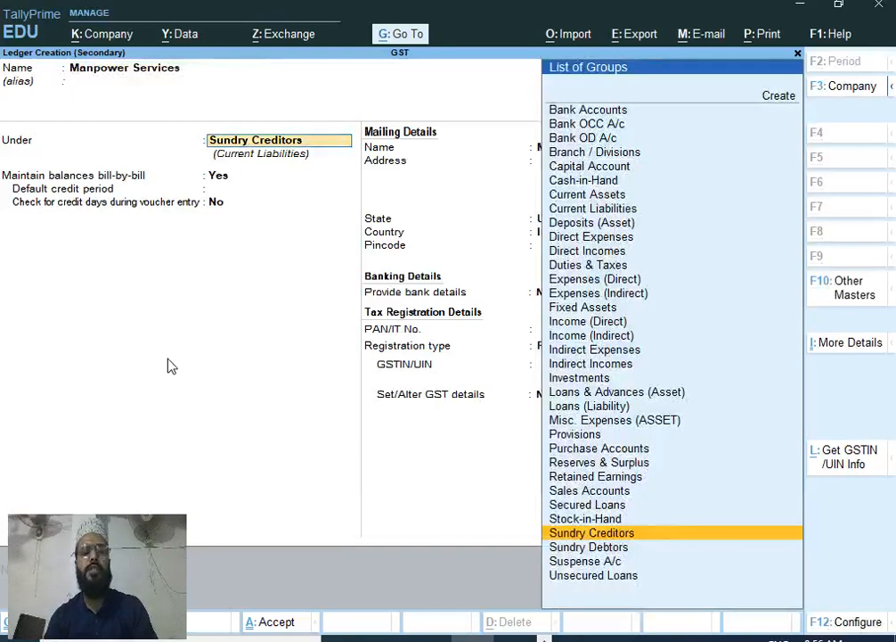
{"action": "type", "text": "i"}
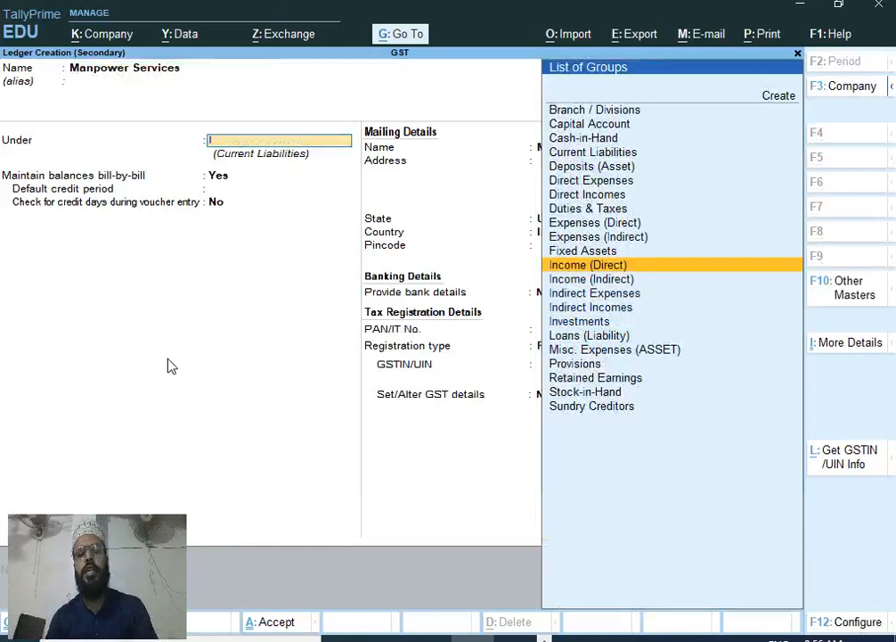
{"action": "key", "text": "Down"}
{"action": "key", "text": "Down"}
{"action": "key", "text": "Return"}
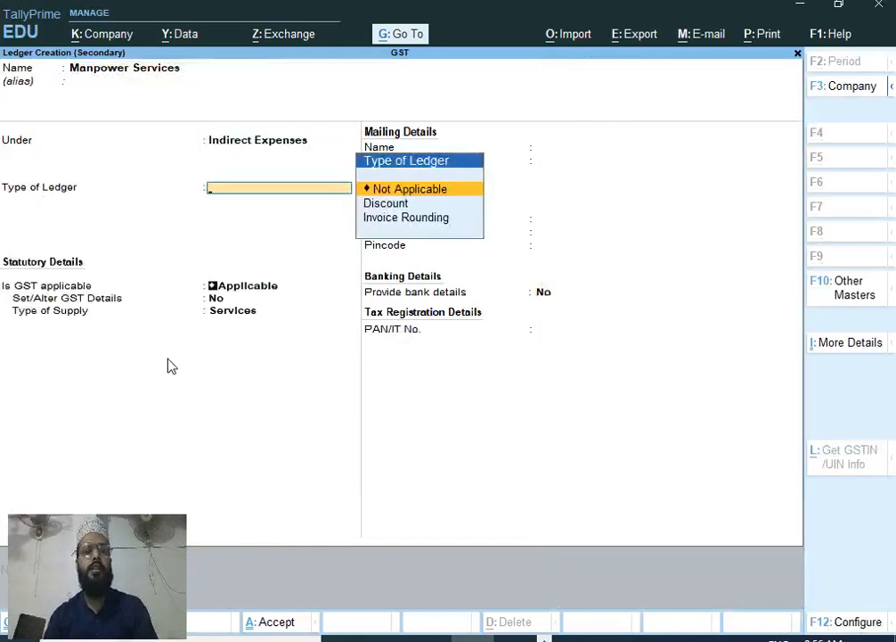
Enable GST details for the Manpower Services ledger, with Manpower as the description and 456787 as the HSN/SAC
{"action": "key", "text": "Return"}
{"action": "key", "text": "Return"}
{"action": "type", "text": "y"}
{"action": "key", "text": "Return"}
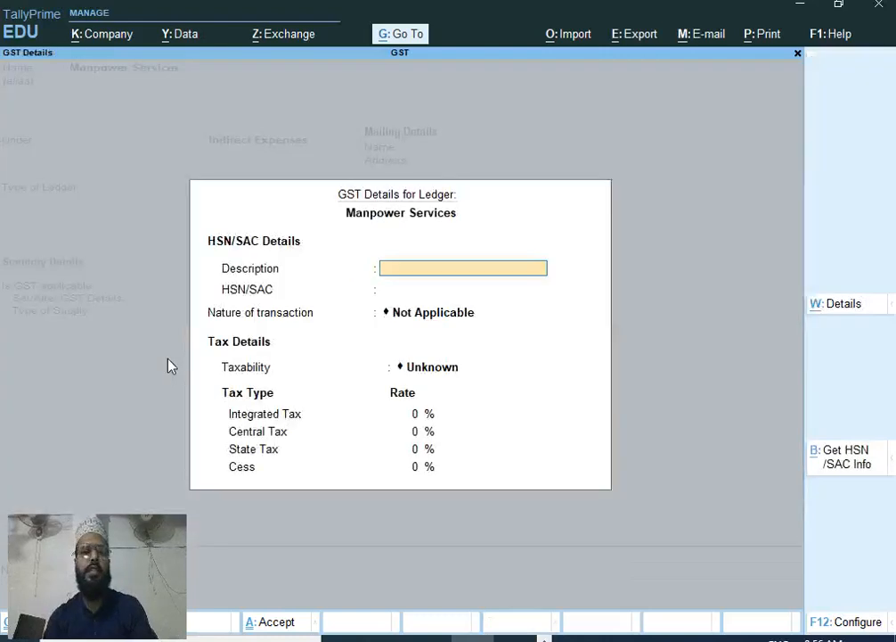
{"action": "type", "text": "Manpower"}
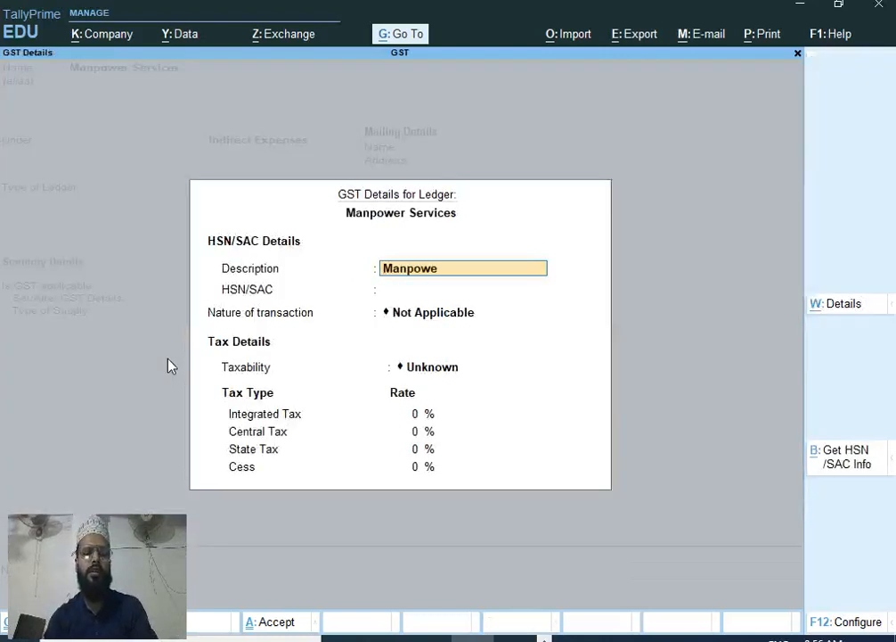
{"action": "key", "text": "Return"}
{"action": "type", "text": "456787"}
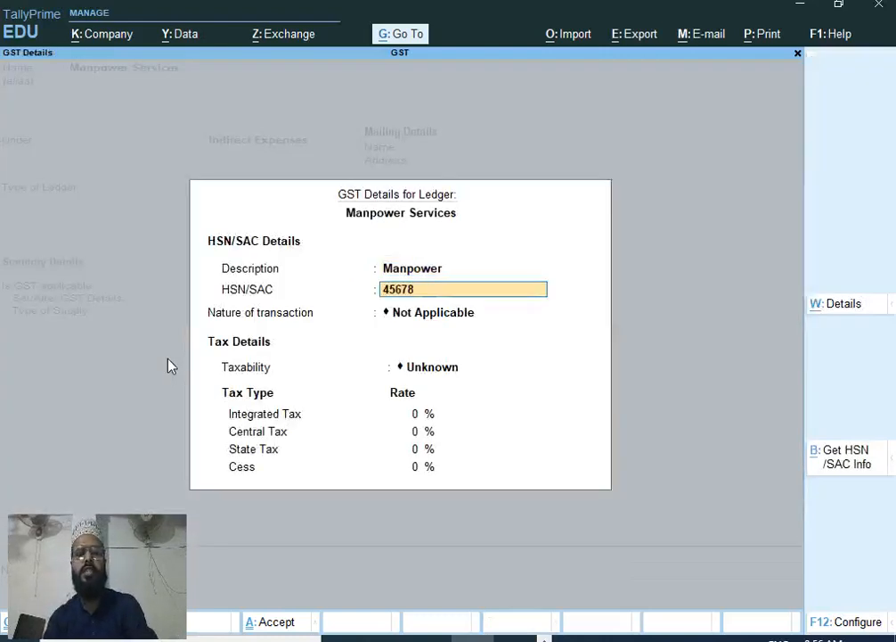
Keep the nature of transaction as Not Applicable, set taxability to Taxable and enter 12% integrated tax
{"action": "key", "text": "Return"}
{"action": "key", "text": "Return"}
{"action": "key", "text": "Down"}
{"action": "key", "text": "Down"}
{"action": "key", "text": "Down"}
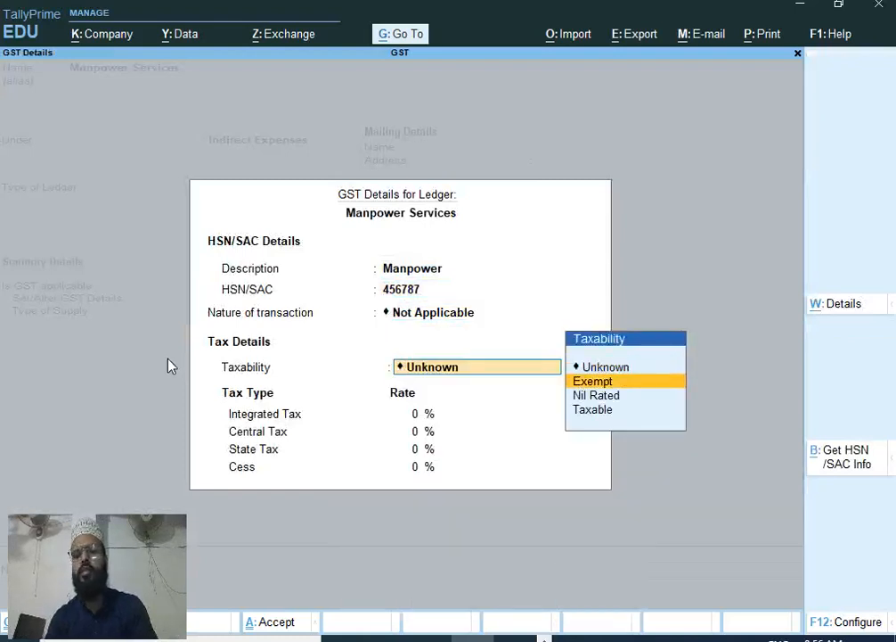
{"action": "key", "text": "Return"}
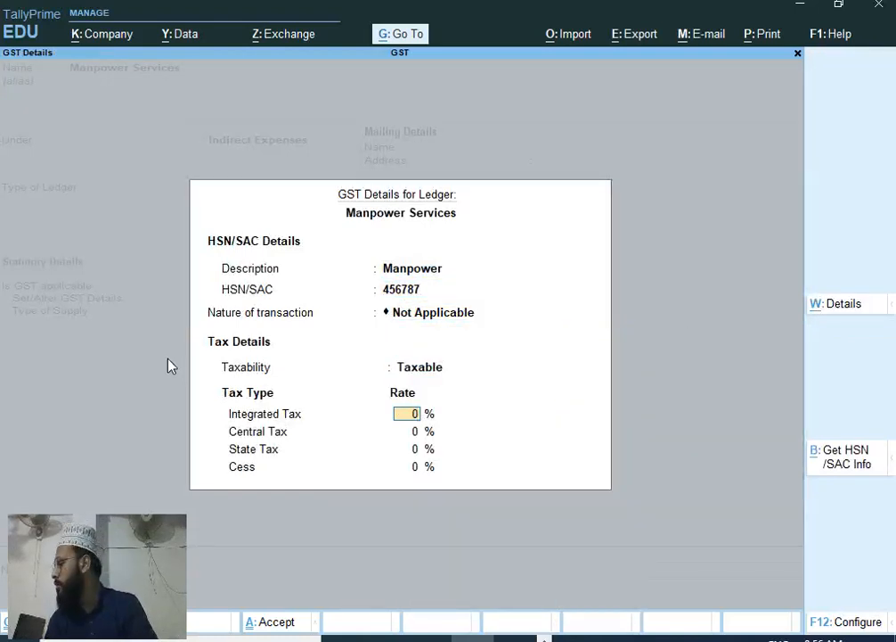
{"action": "type", "text": "12"}
{"action": "key", "text": "Return"}
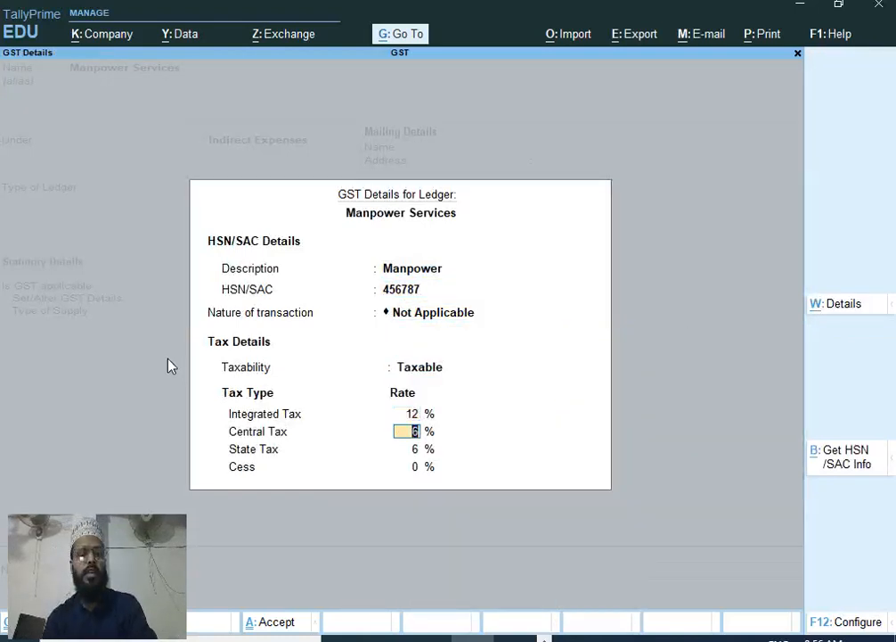
Save the GST details and the Manpower Services ledger, and enter 20000 as its amount in the voucher
{"action": "key", "text": "ctrl+a"}
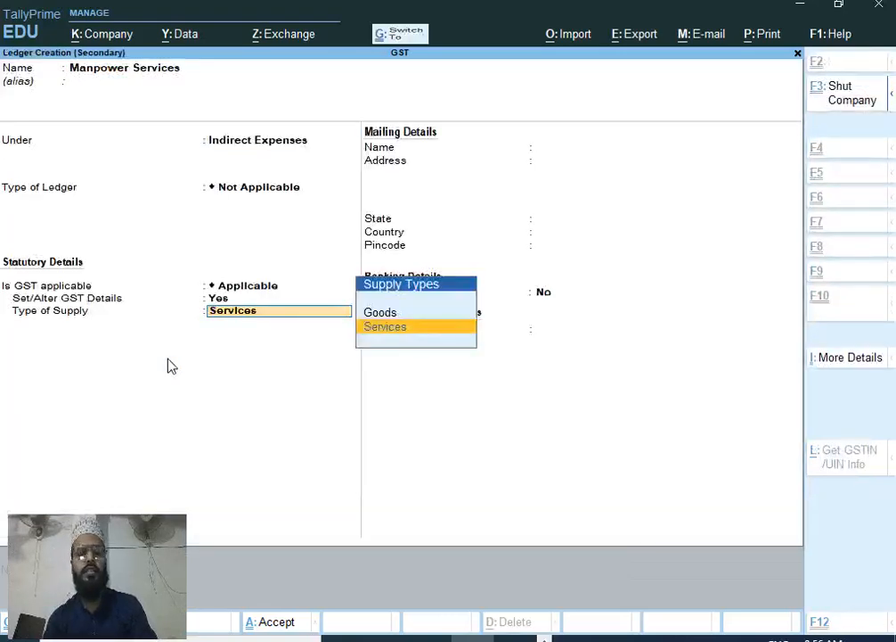
{"action": "key", "text": "ctrl+a"}
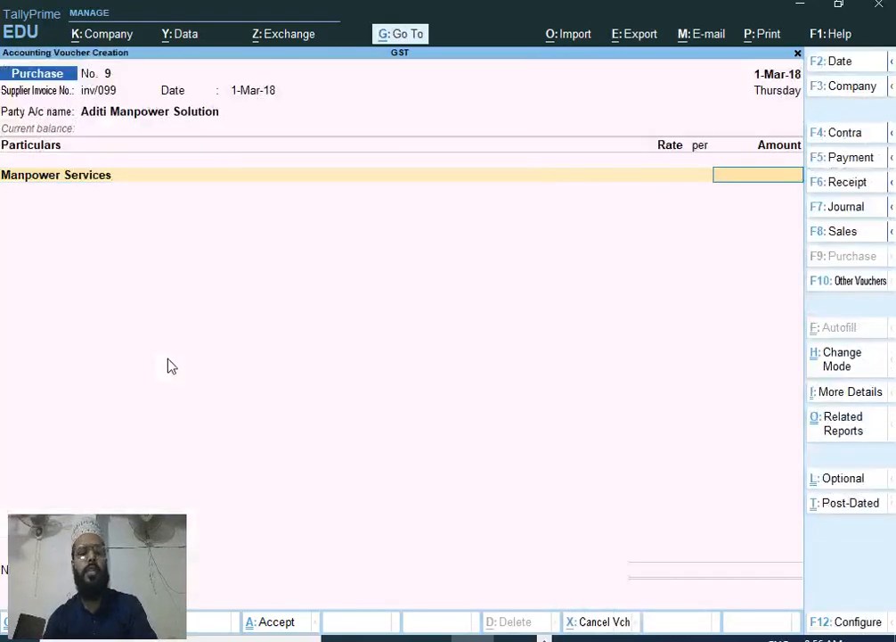
{"action": "type", "text": "20000"}
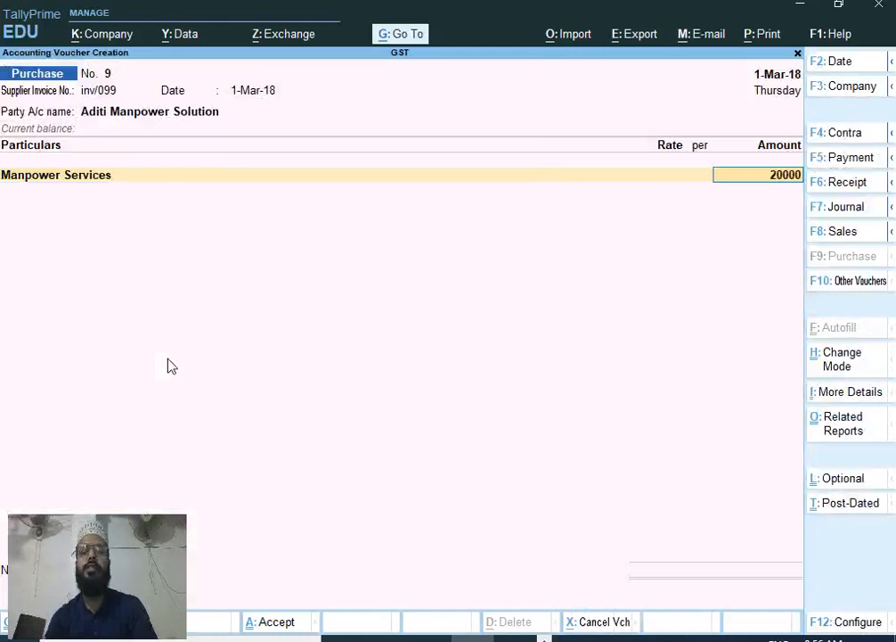
{"action": "key", "text": "Return"}
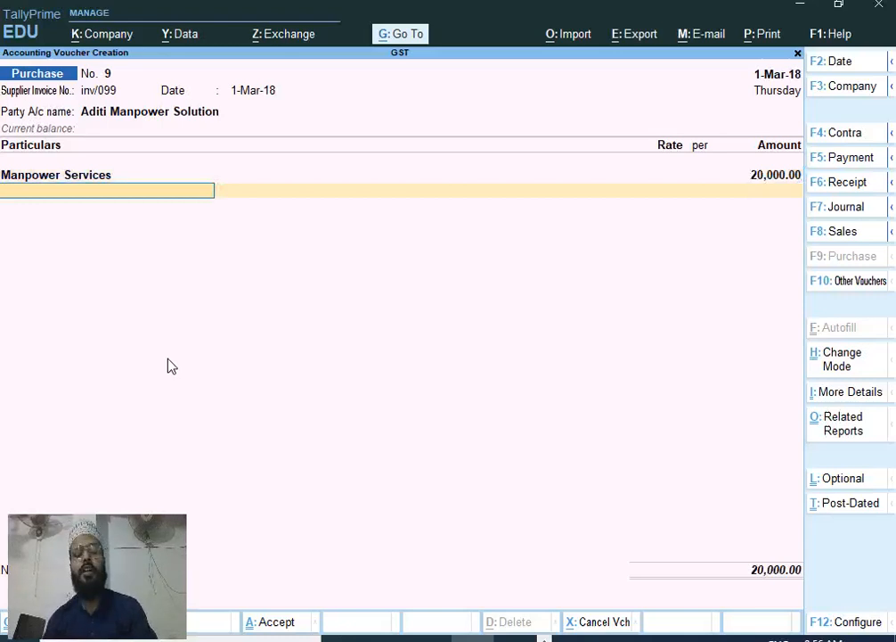
Try the Cgst and Sgst ledgers on the line below Manpower Services, and replace them with Igst
{"action": "type", "text": "C"}
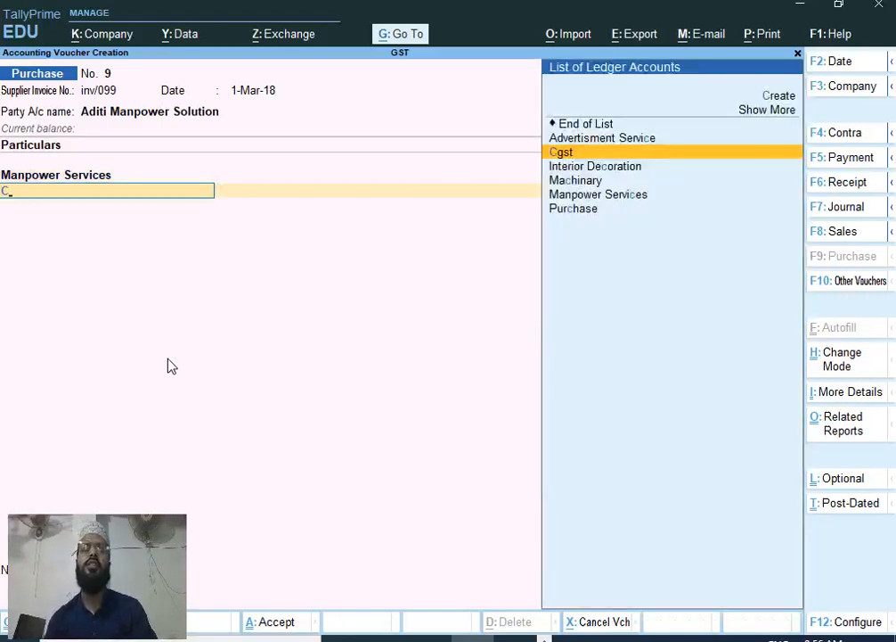
{"action": "key", "text": "Return"}
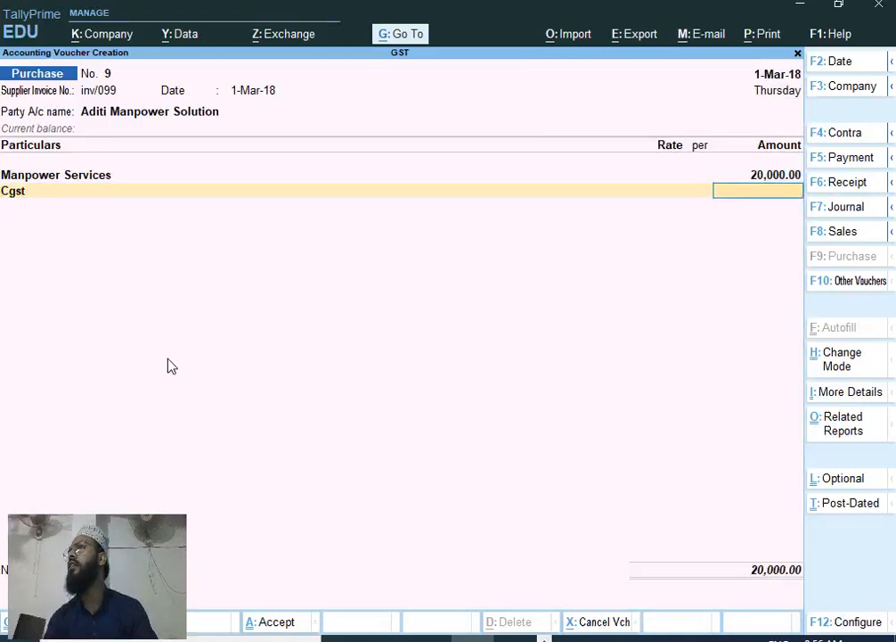
{"action": "key", "text": "BackSpace"}
{"action": "type", "text": "S"}
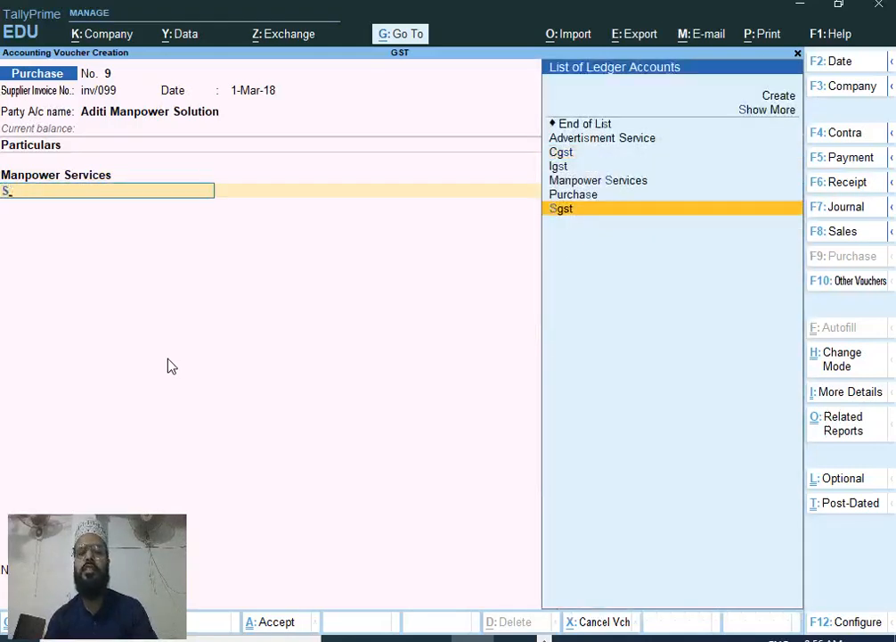
{"action": "key", "text": "Return"}
{"action": "key", "text": "BackSpace"}
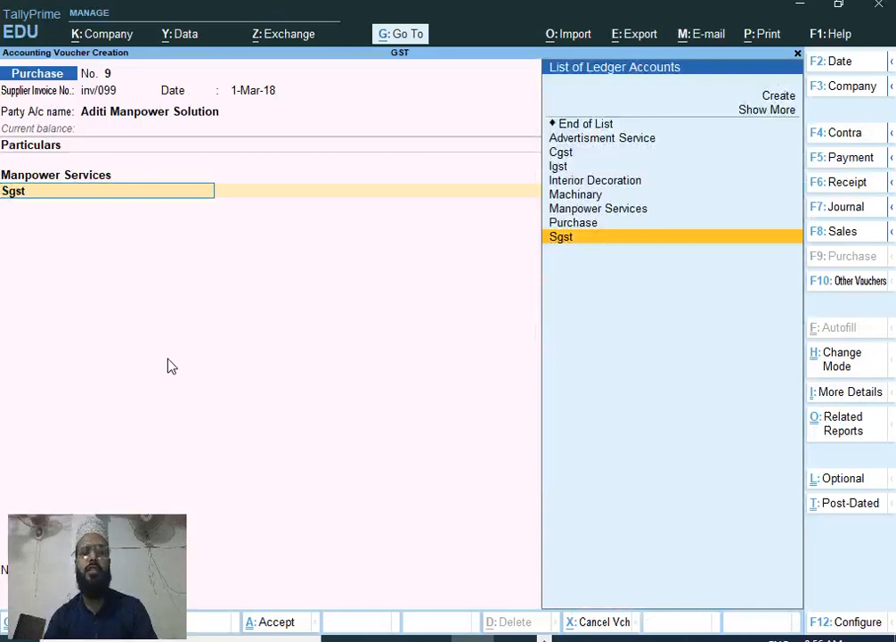
{"action": "type", "text": "Ig"}
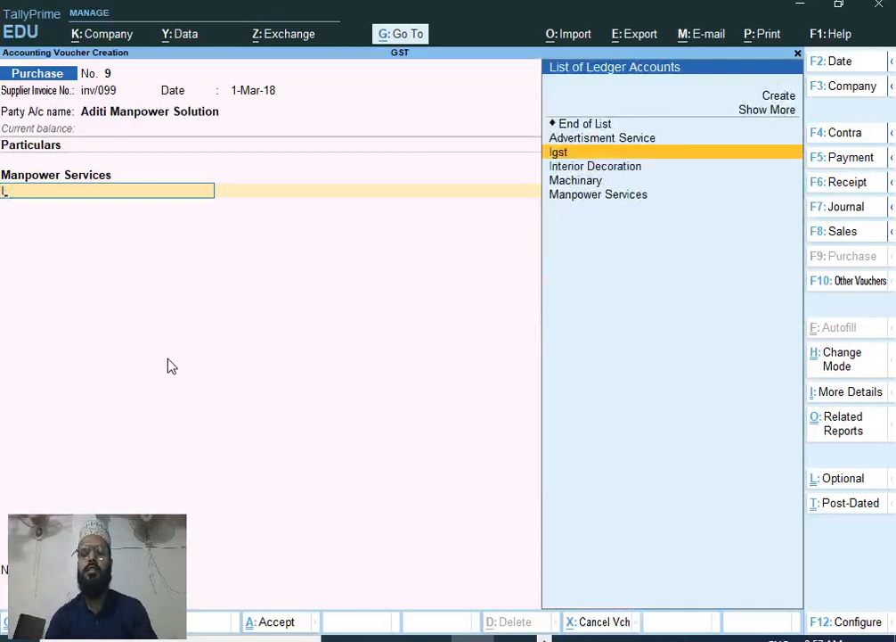
{"action": "key", "text": "Return"}
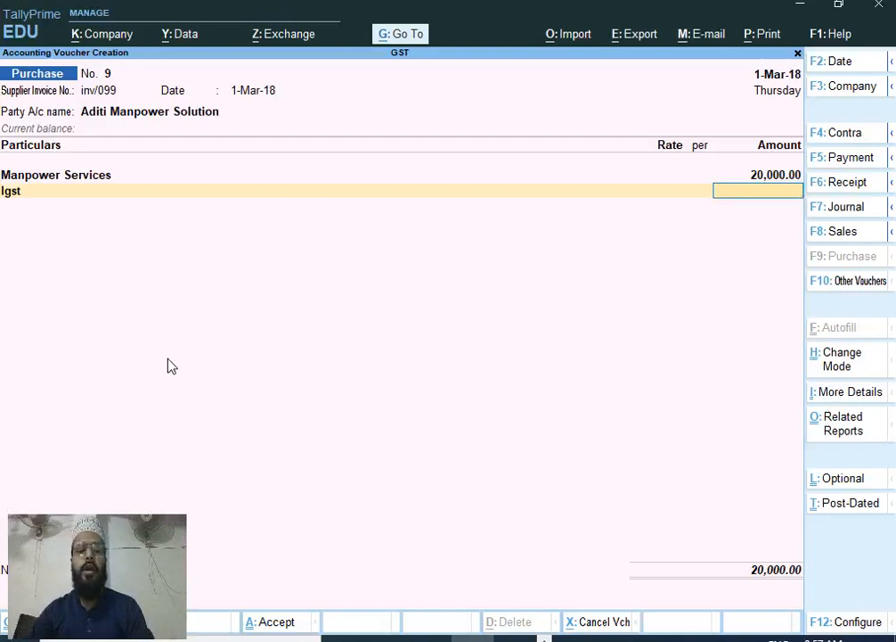
Examine the detailed GST tax analysis of the purchase voucher, and save the voucher
{"action": "key", "text": "ctrl"}
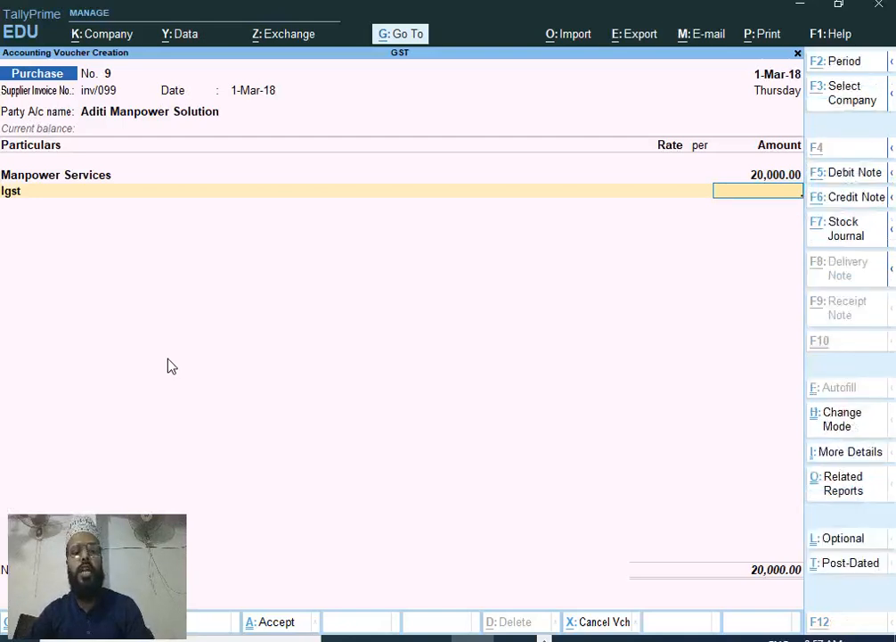
{"action": "key", "text": "ctrl+o"}
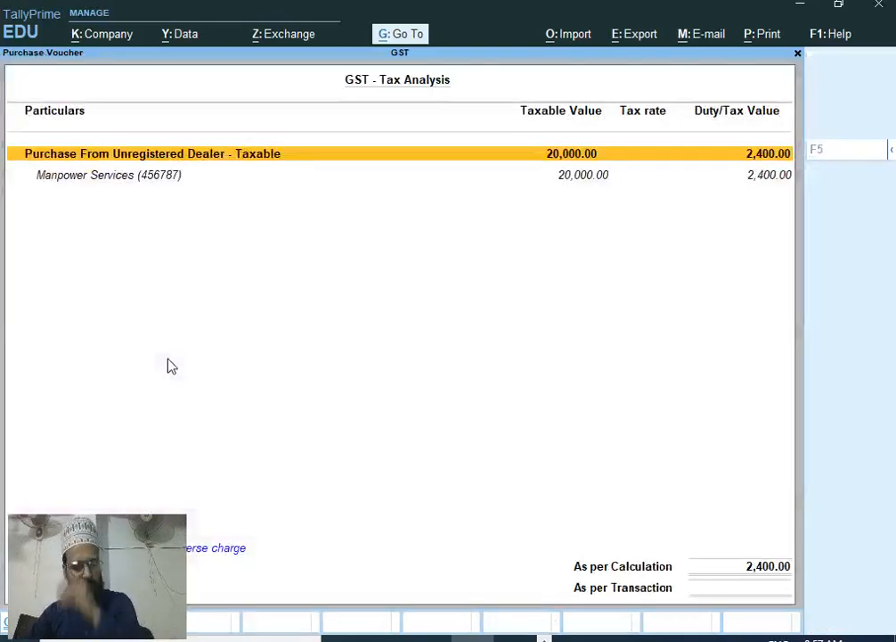
{"action": "key", "text": "F5"}
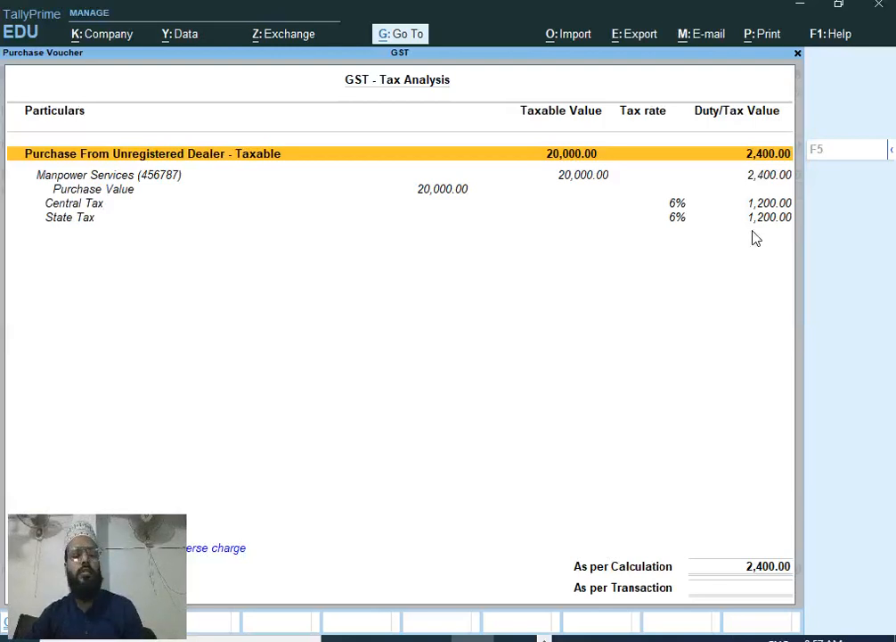
{"action": "key", "text": "Escape"}
{"action": "key", "text": "ctrl"}
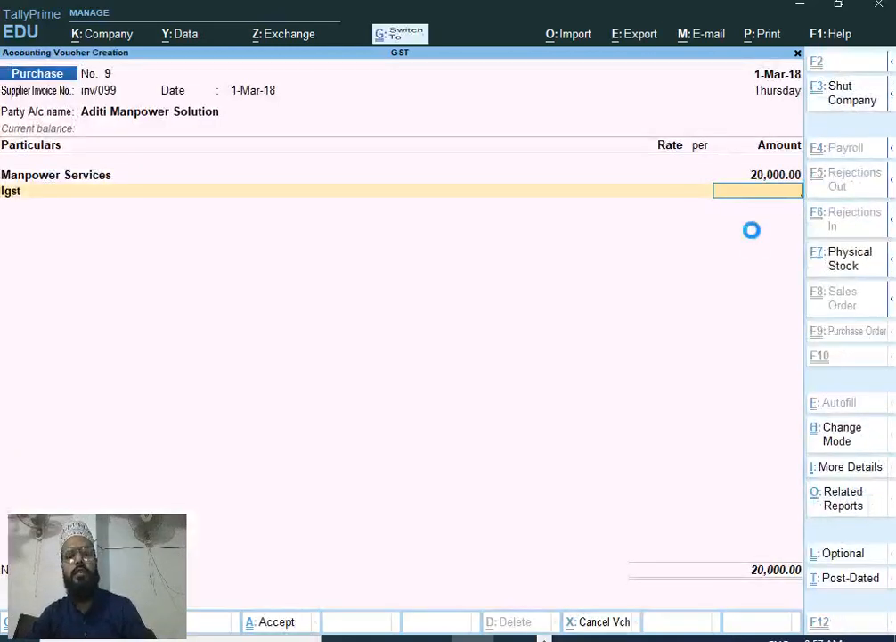
{"action": "key", "text": "ctrl+a"}
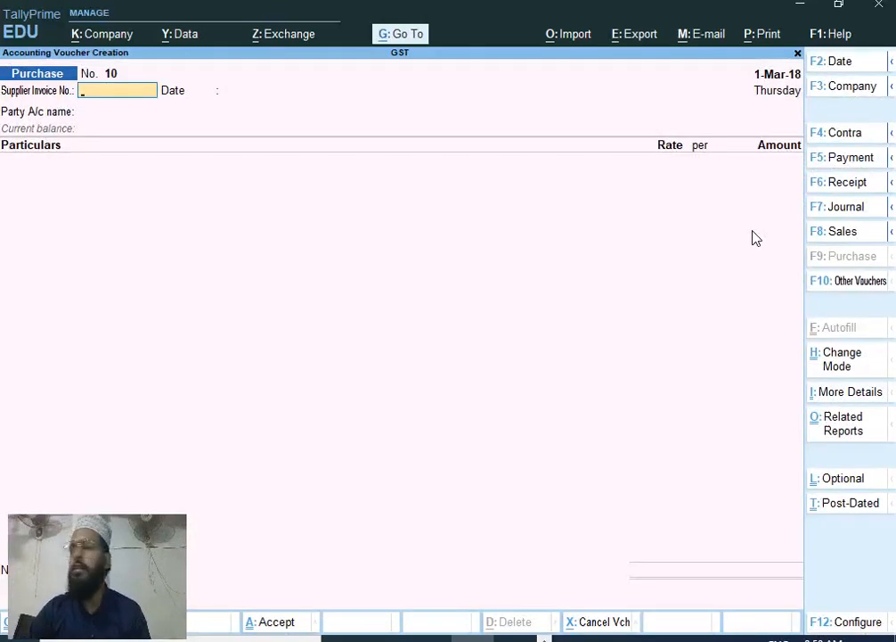
Check the manpower services transaction in the Word exercise, and start a TallyPrime payment voucher debiting Aditi Manpower Solution with 20000
{"action": "key", "text": "alt+Tab"}
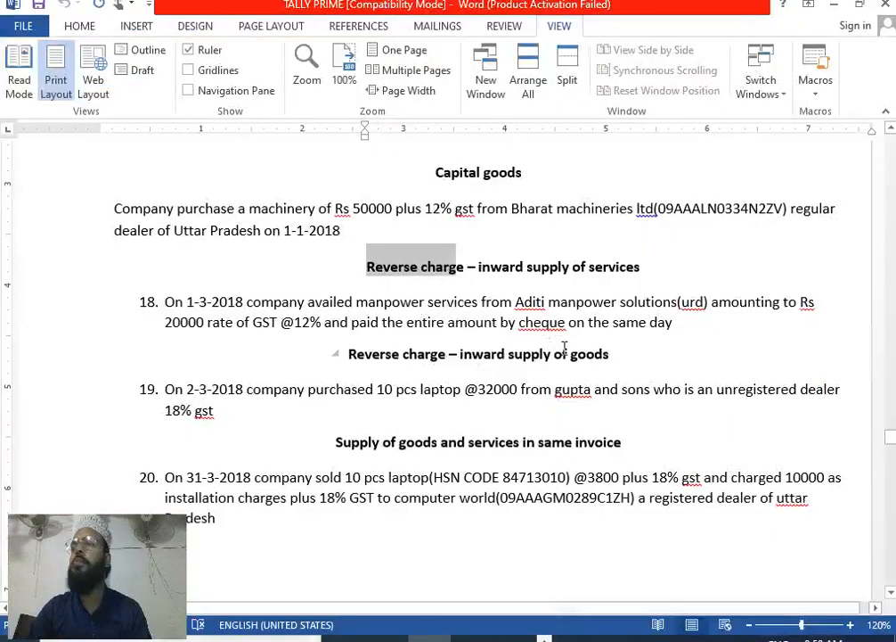
{"action": "key", "text": "alt+Tab"}
{"action": "key", "text": "F5"}
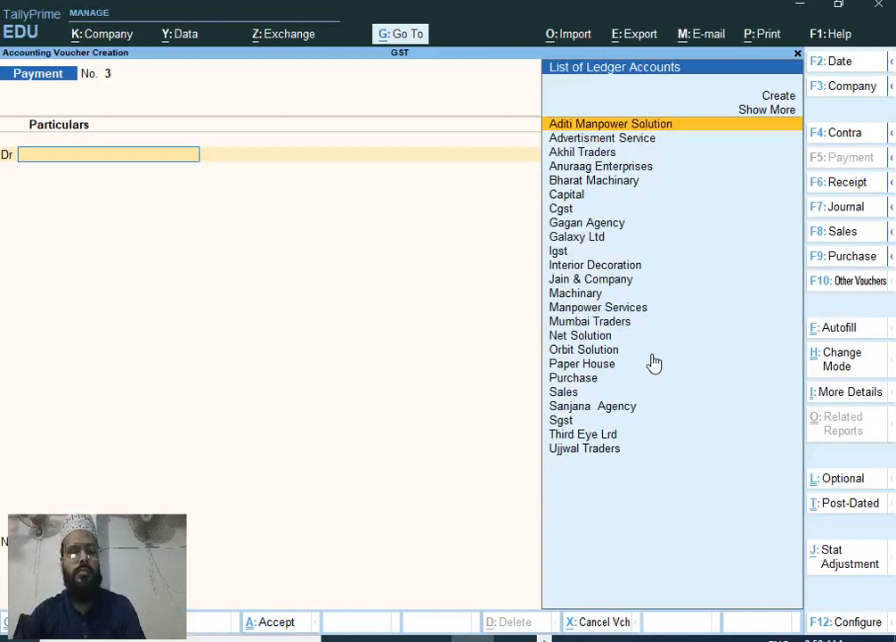
{"action": "type", "text": "Ad"}
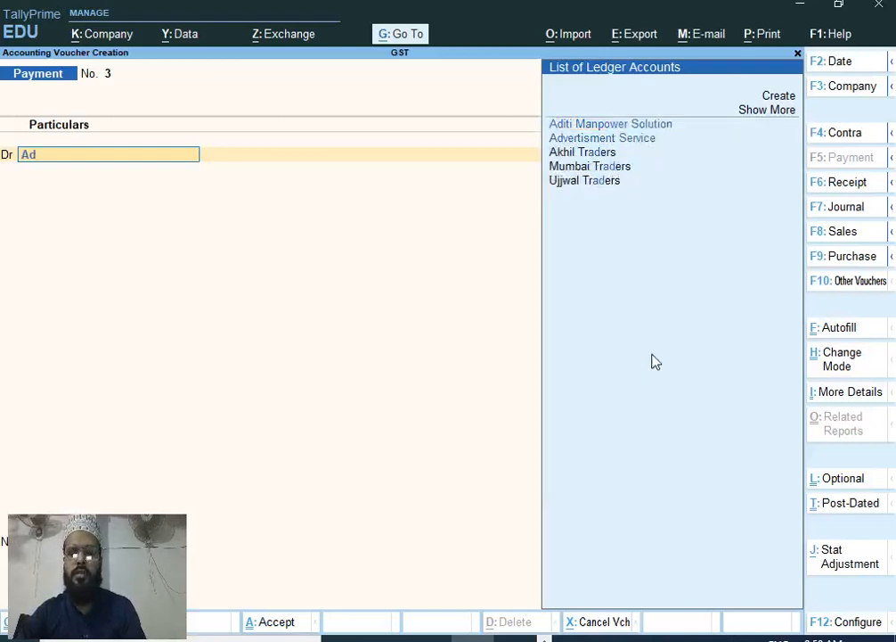
{"action": "key", "text": "Return"}
{"action": "type", "text": "20000"}
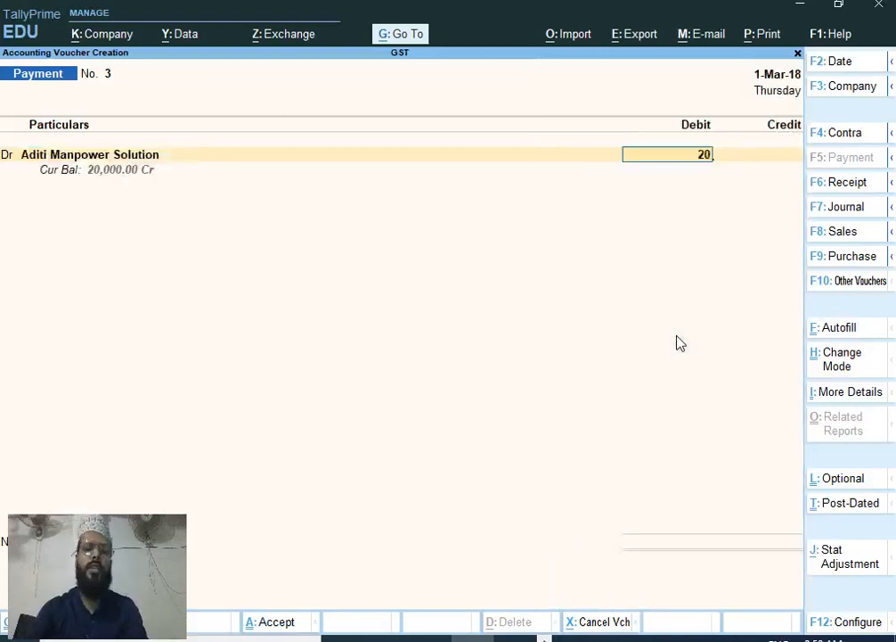
{"action": "key", "text": "Return"}
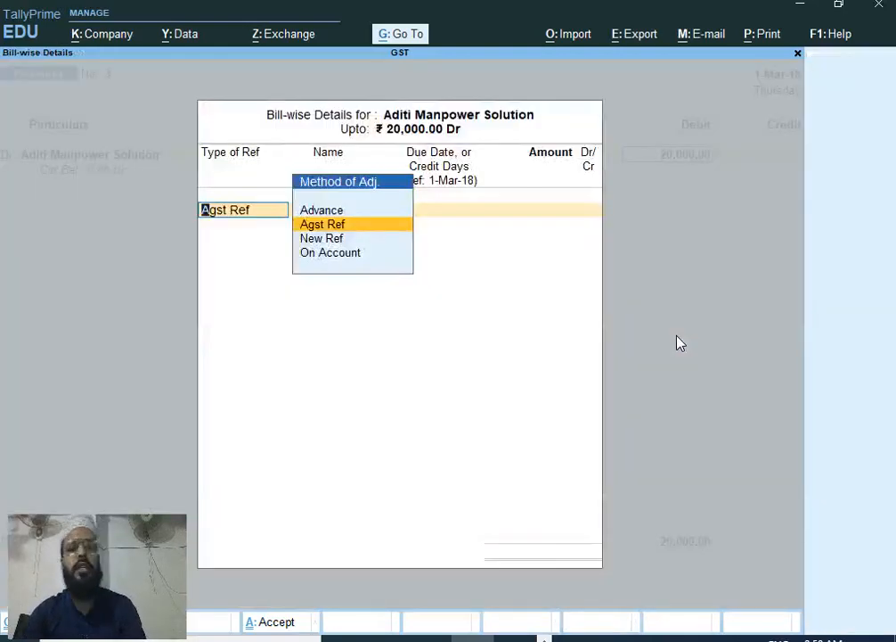
Settle the payment as Agst Ref for Aditi Manpower Solution, credit Hdfc Bank, and save the voucher
{"action": "key", "text": "Return"}
{"action": "key", "text": "Return"}
{"action": "key", "text": "Return"}
{"action": "key", "text": "Return"}
{"action": "key", "text": "Return"}
{"action": "type", "text": "h"}
{"action": "key", "text": "Return"}
{"action": "key", "text": "Return"}
{"action": "key", "text": "Return"}
{"action": "key", "text": "Return"}
{"action": "key", "text": "Return"}
{"action": "key", "text": "Return"}
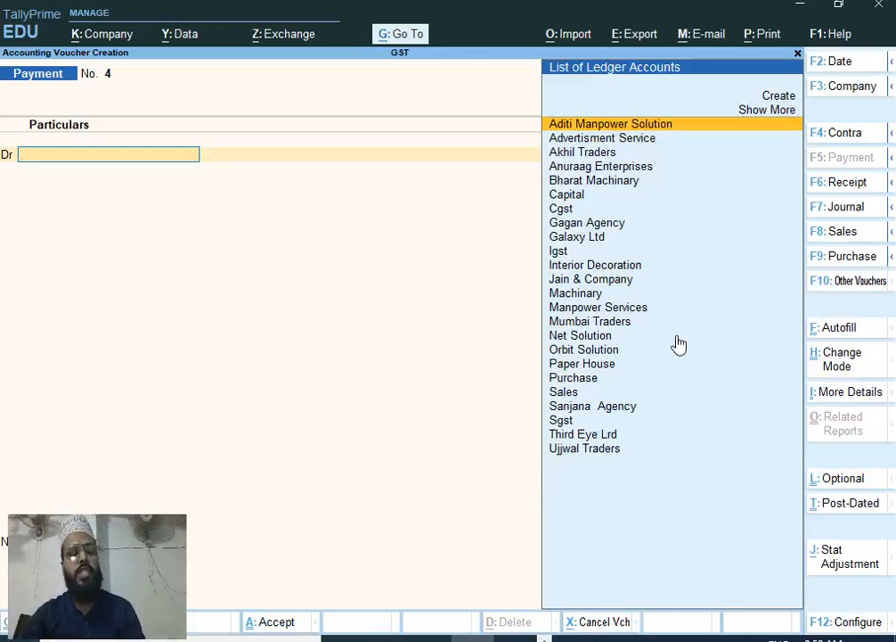
Autofill a GST Stat Payment of type Recipient Liability for the period 1-Mar-18 to 31-Mar-18
{"action": "key", "text": "ctrl+f"}
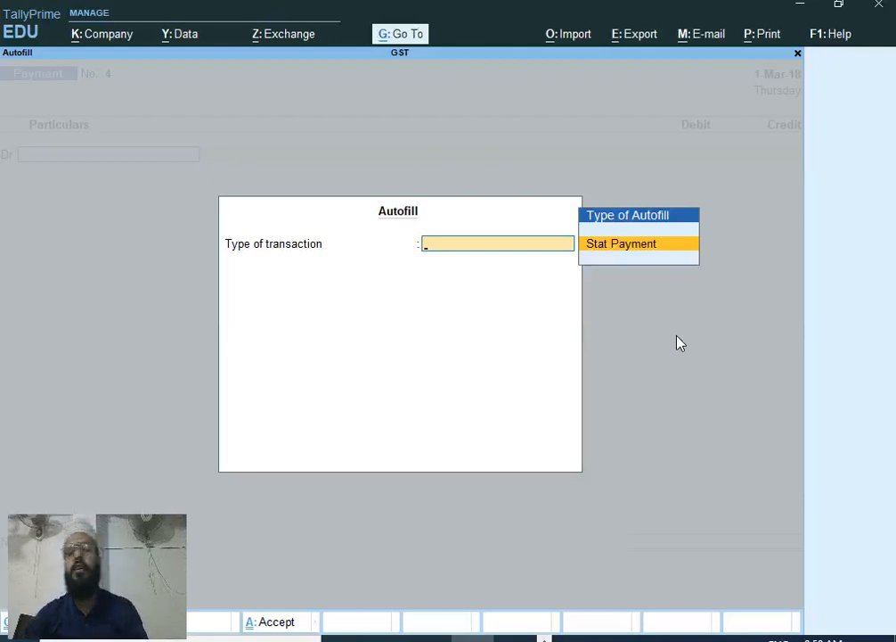
{"action": "key", "text": "Return"}
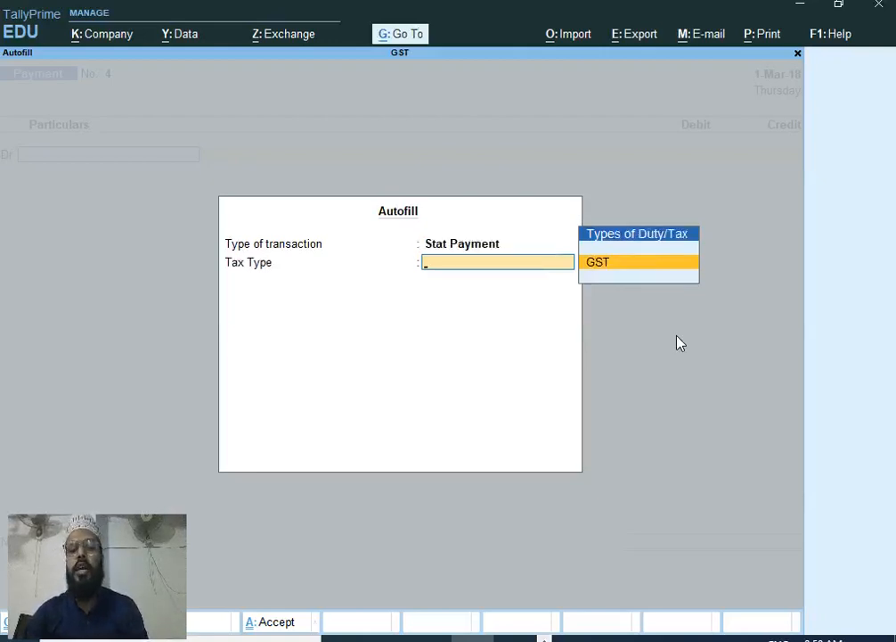
{"action": "key", "text": "Return"}
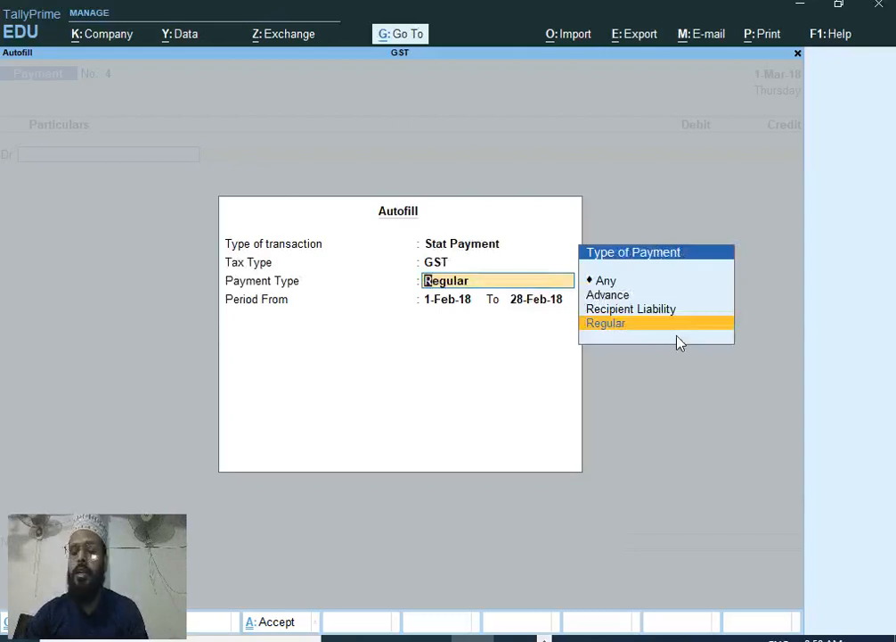
{"action": "key", "text": "Up"}
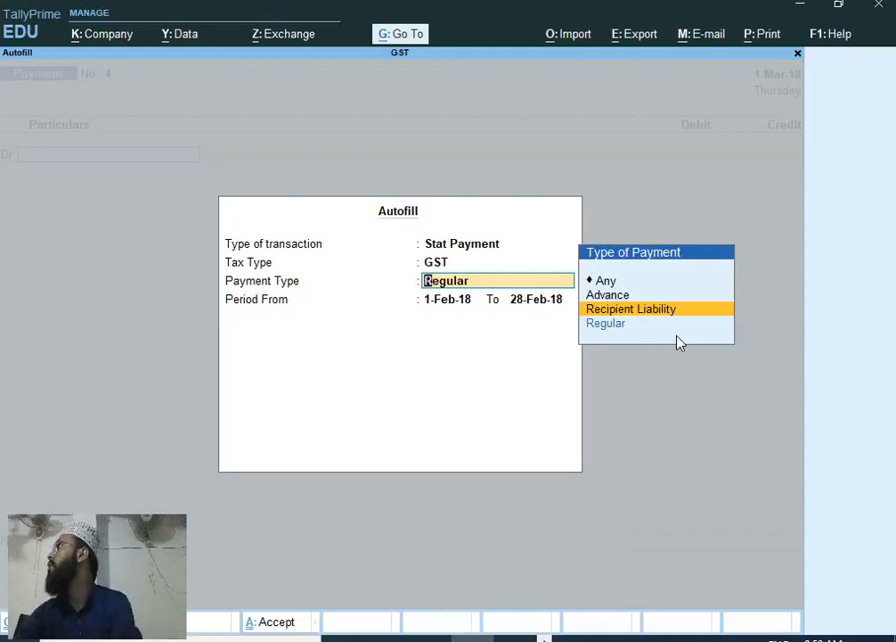
{"action": "key", "text": "Return"}
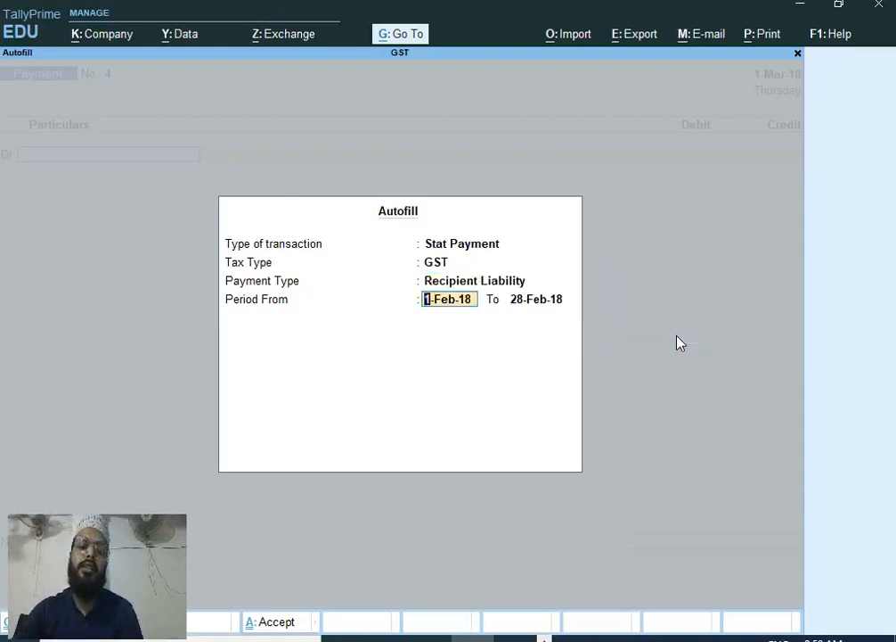
{"action": "type", "text": "1-3"}
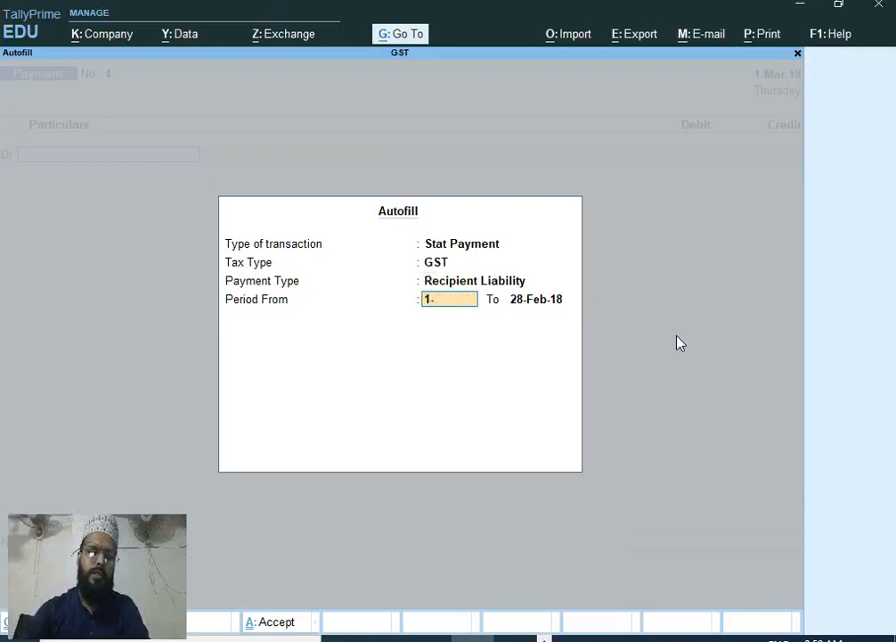
{"action": "key", "text": "Return"}
{"action": "type", "text": "31-3"}
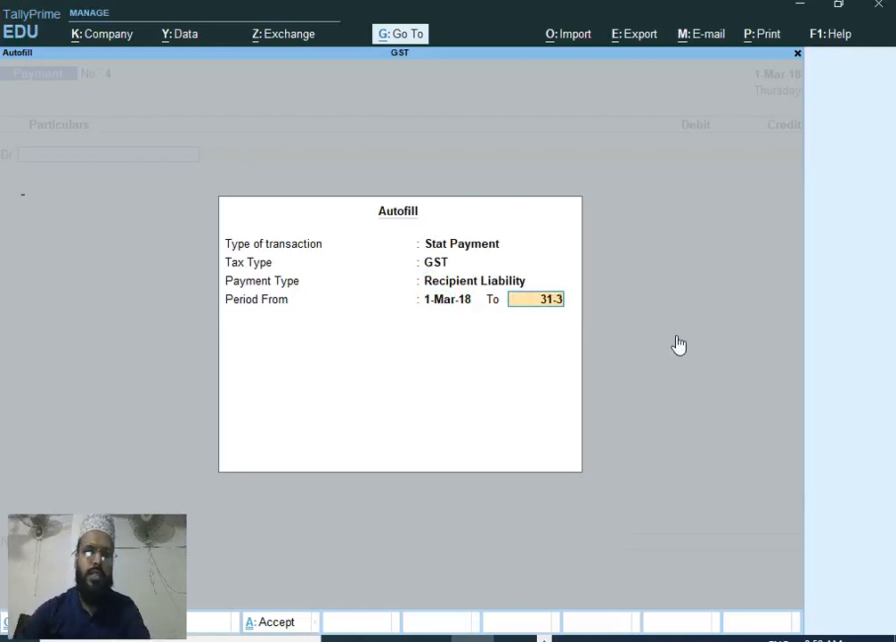
{"action": "key", "text": "Return"}
Debit the Cgst ledger with 1200 in the statutory payment voucher, with Hdfc Bank as the credit ledger
{"action": "type", "text": "c"}
{"action": "key", "text": "Down"}
{"action": "key", "text": "Return"}
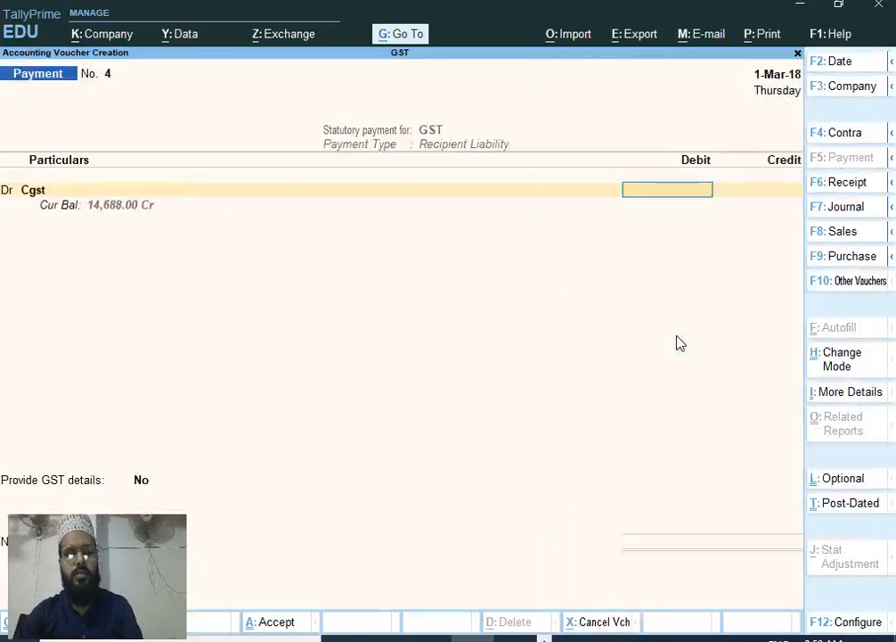
{"action": "type", "text": "1200"}
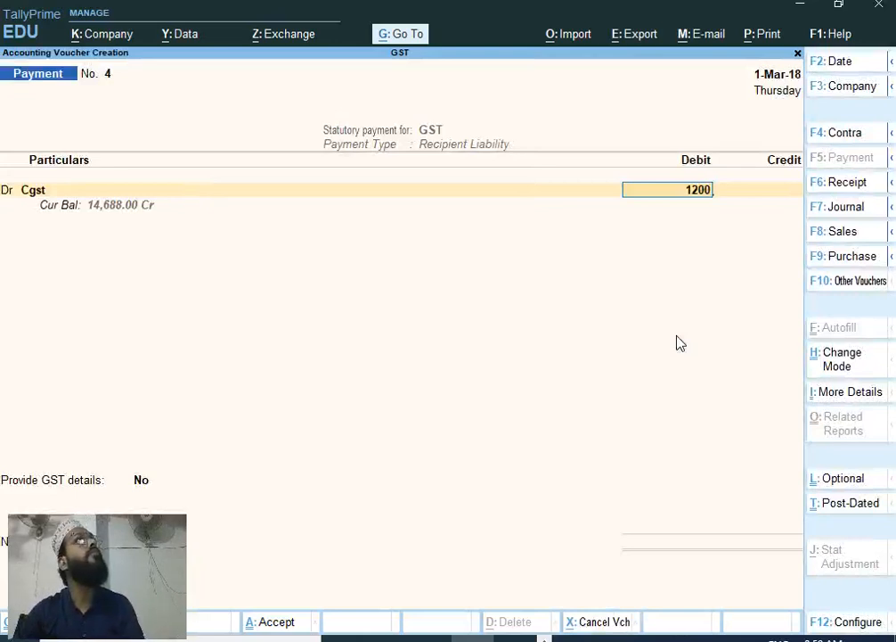
{"action": "key", "text": "Return"}
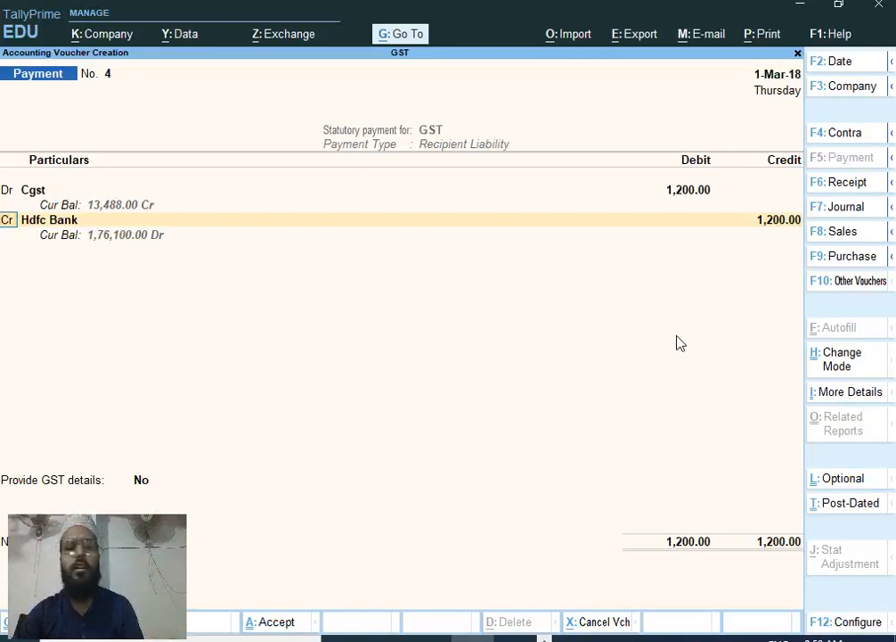
Replace the line below Cgst with a debit of 1200 to the Sgst ledger
{"action": "type", "text": "d"}
{"action": "key", "text": "Return"}
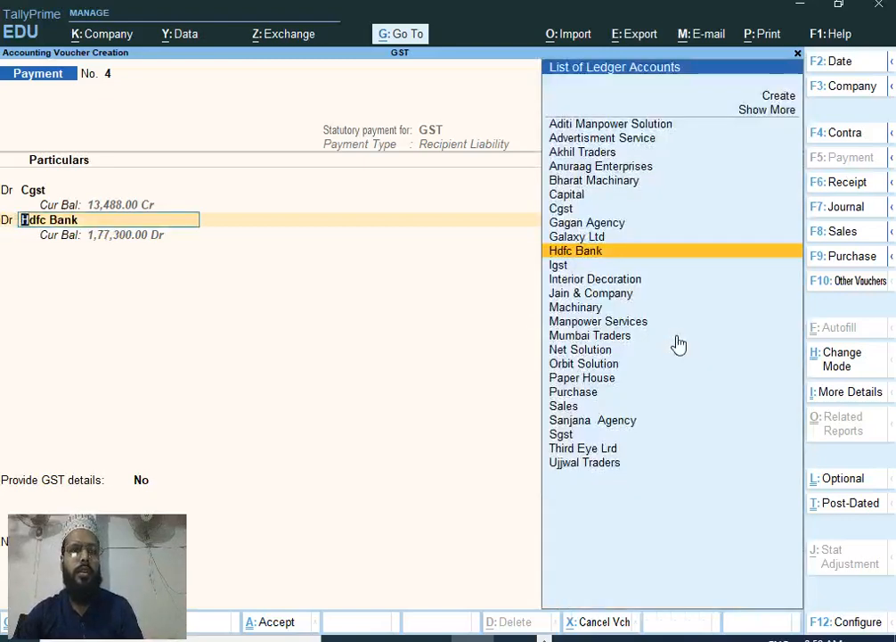
{"action": "type", "text": "S"}
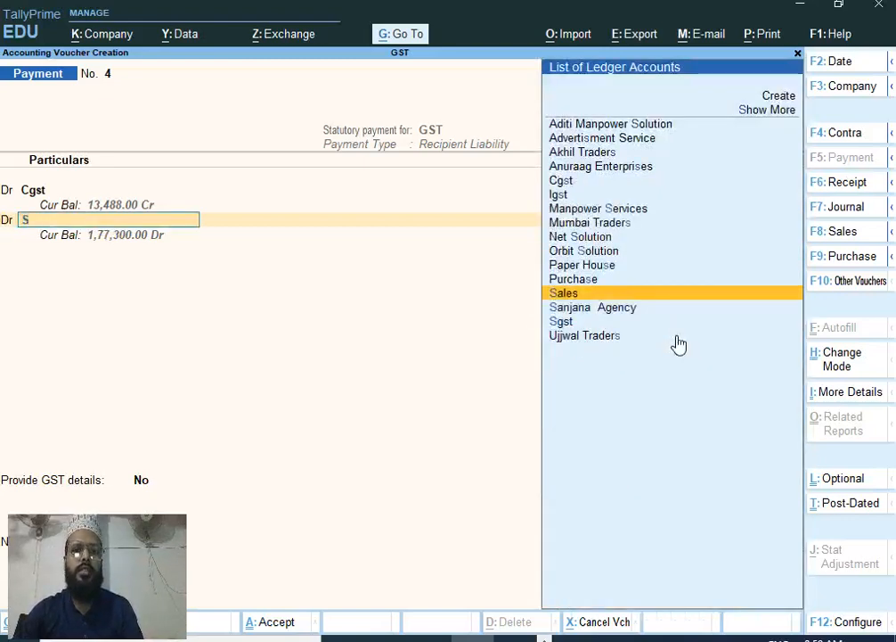
{"action": "key", "text": "Down"}
{"action": "key", "text": "Down"}
{"action": "key", "text": "Return"}
{"action": "type", "text": "1200"}
{"action": "key", "text": "Return"}
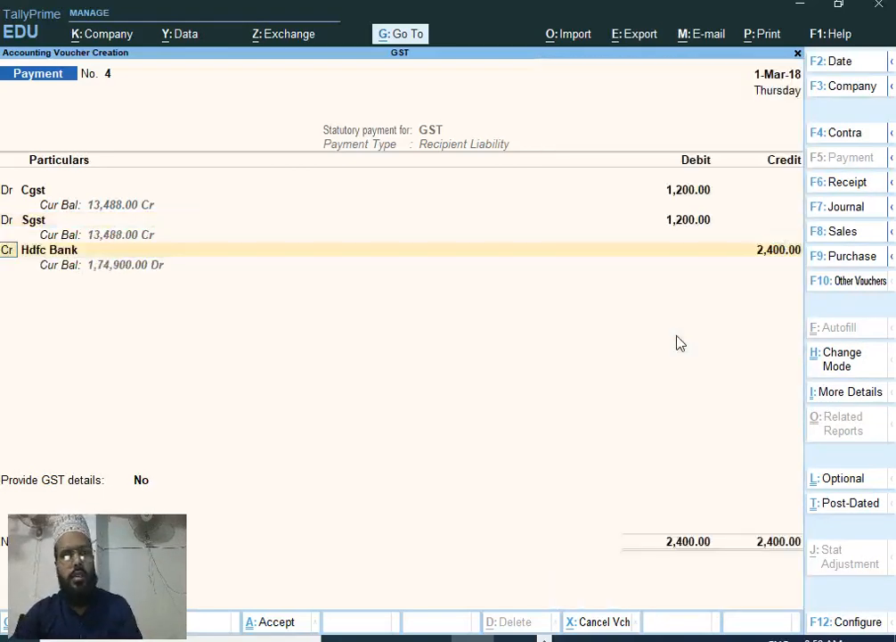
Keep Hdfc Bank credited with 2400, leave GST details set to No, and save the statutory payment voucher
{"action": "key", "text": "Return"}
{"action": "key", "text": "Return"}
{"action": "key", "text": "Return"}
{"action": "key", "text": "Return"}
{"action": "key", "text": "Return"}
{"action": "key", "text": "Return"}
{"action": "key", "text": "Return"}
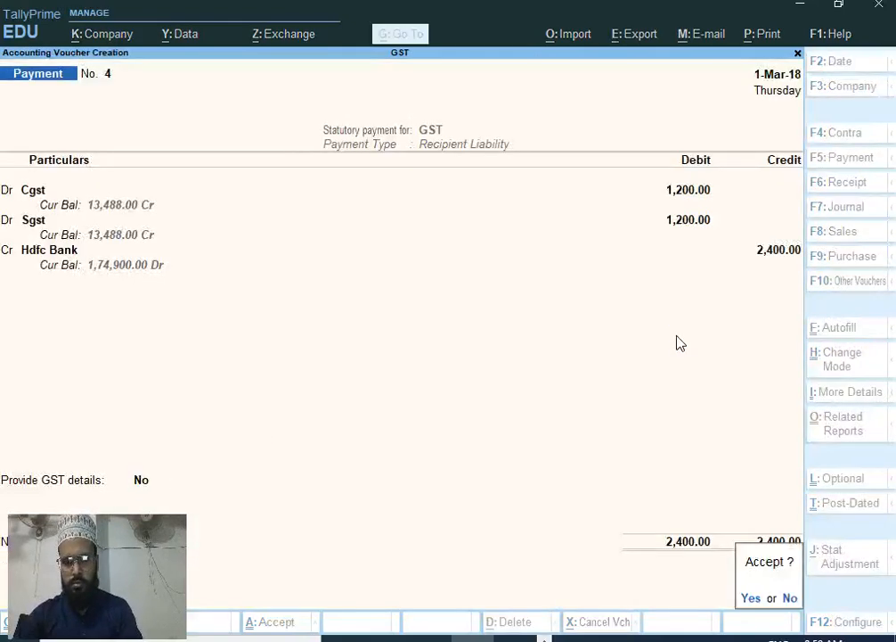
{"action": "key", "text": "Return"}
Check the laptop purchase transaction in the Word exercise, and open a TallyPrime purchase voucher dated 2-Mar-18
{"action": "key", "text": "alt+Tab"}
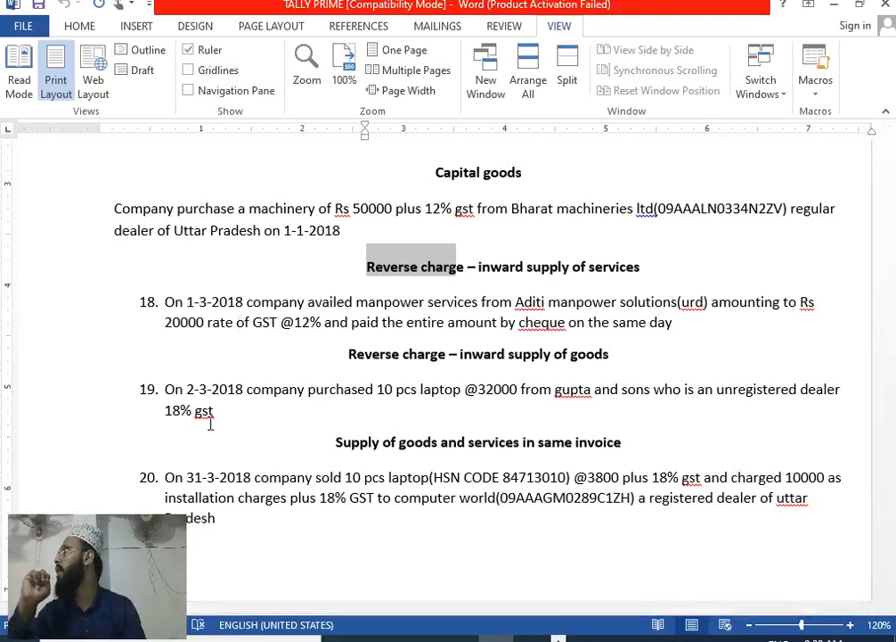
{"action": "key", "text": "alt+Tab"}
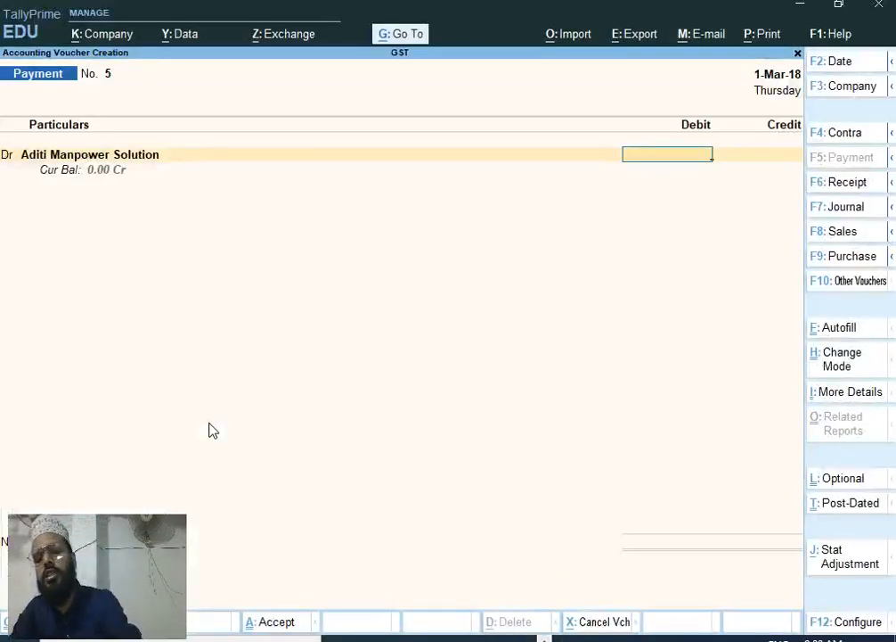
{"action": "key", "text": "F9"}
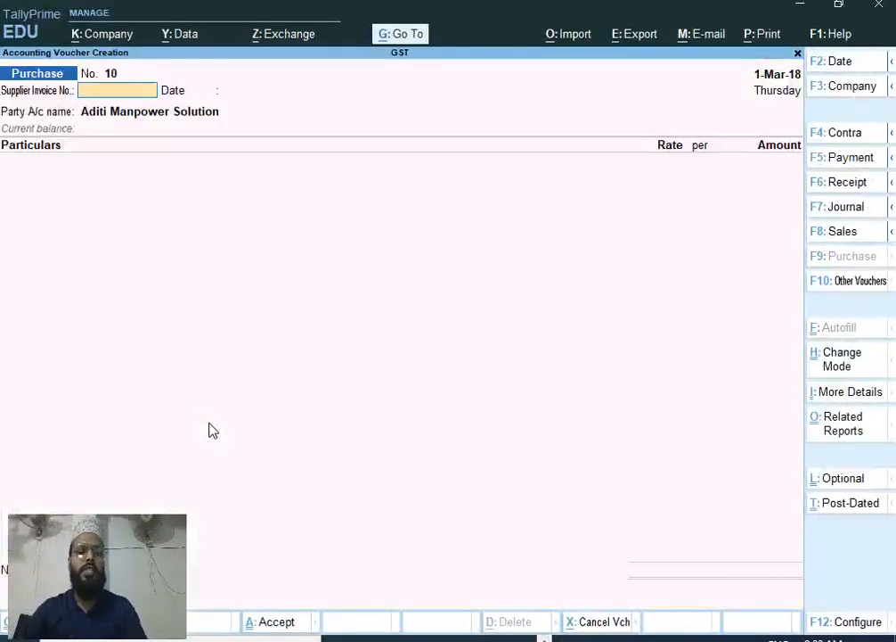
{"action": "key", "text": "F2"}
{"action": "type", "text": "2-4"}
{"action": "key", "text": "BackSpace"}
{"action": "type", "text": "3"}
{"action": "key", "text": "Return"}
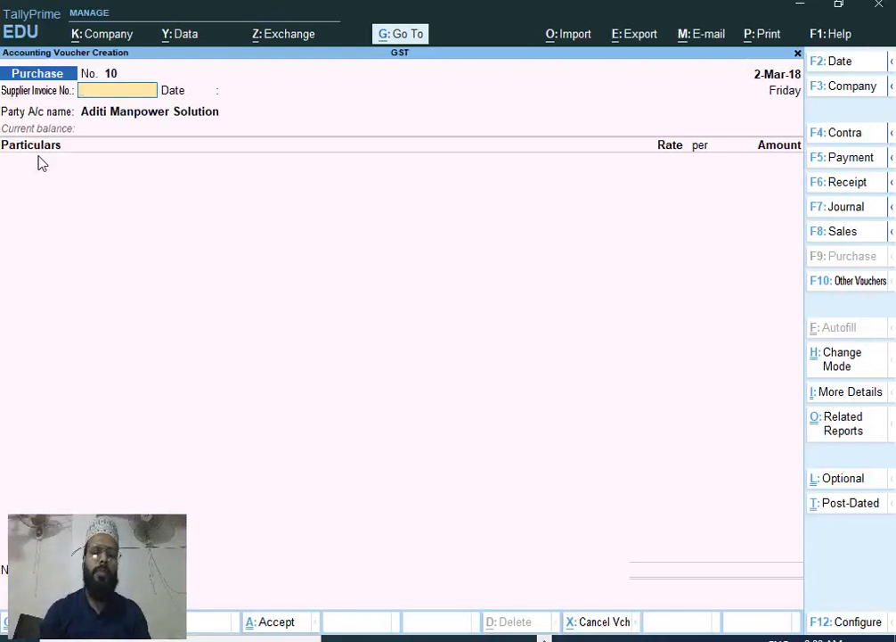
Change the purchase voucher to Item Invoice mode and enter fdfh as the supplier invoice number, dated 2-Mar-18
{"action": "key", "text": "ctrl+h"}
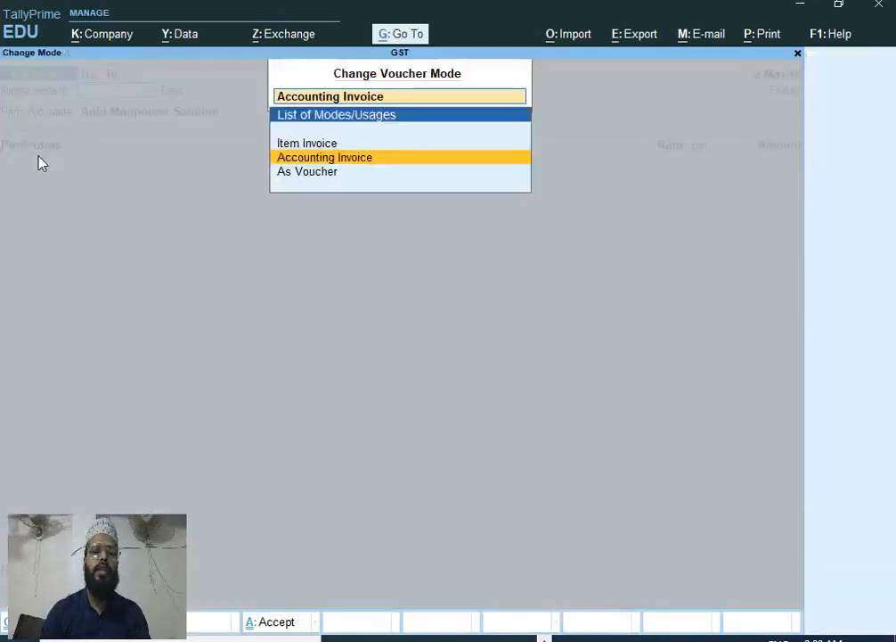
{"action": "key", "text": "Up"}
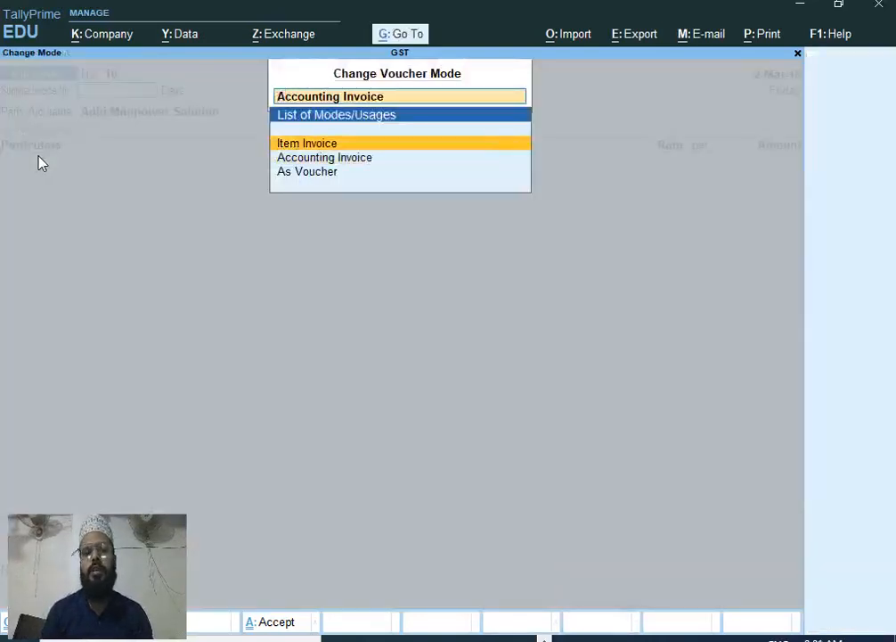
{"action": "key", "text": "Return"}
{"action": "type", "text": "fdfh"}
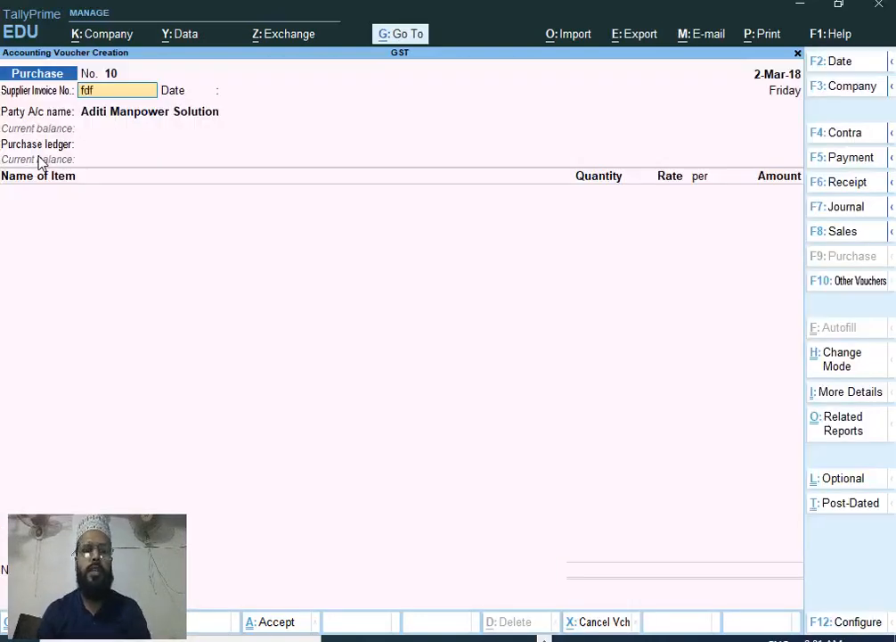
{"action": "key", "text": "Return"}
{"action": "key", "text": "Return"}
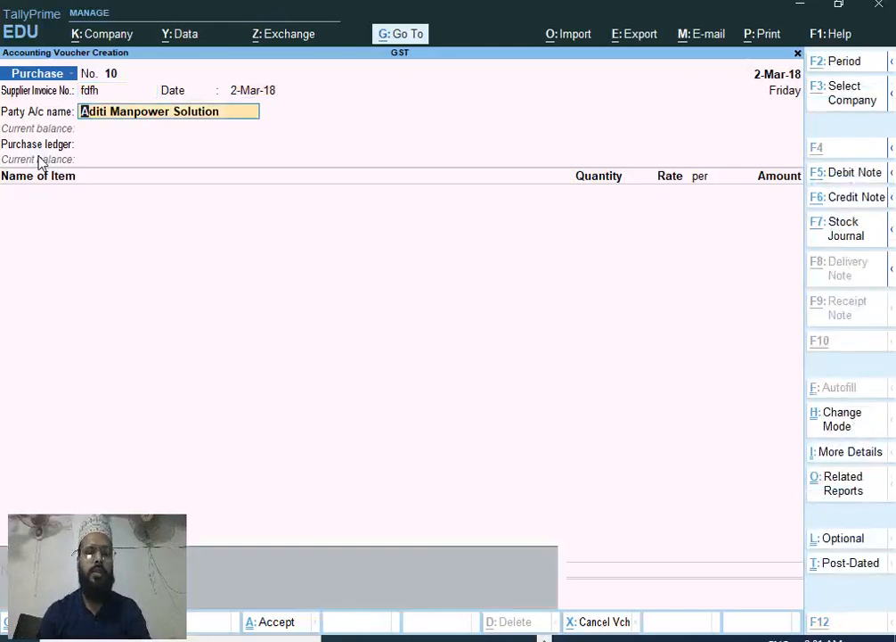
Create a party ledger named Gupta & Sons under Sundry Creditors from the purchase voucher
{"action": "key", "text": "alt+c"}
{"action": "type", "text": "Gupta"}
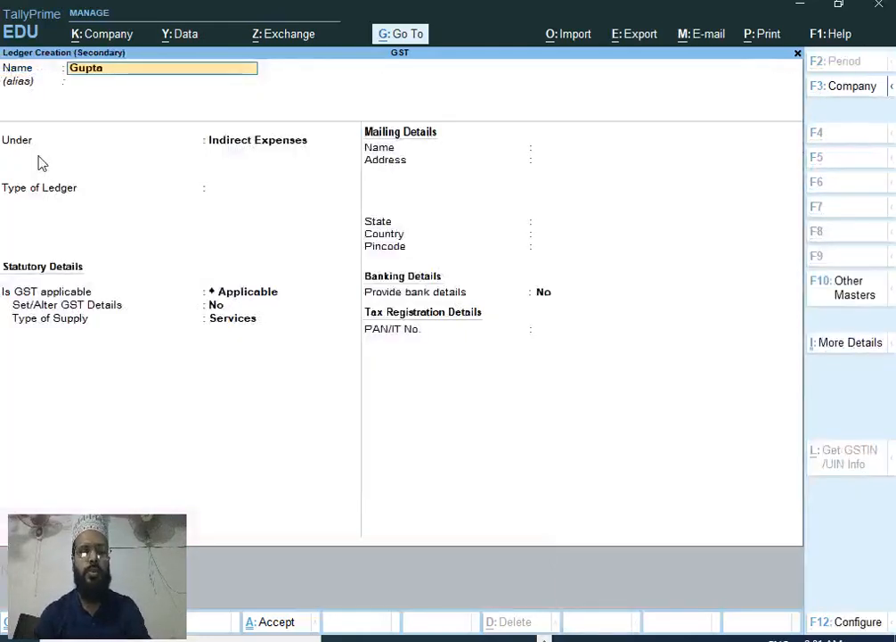
{"action": "type", "text": " & Sons"}
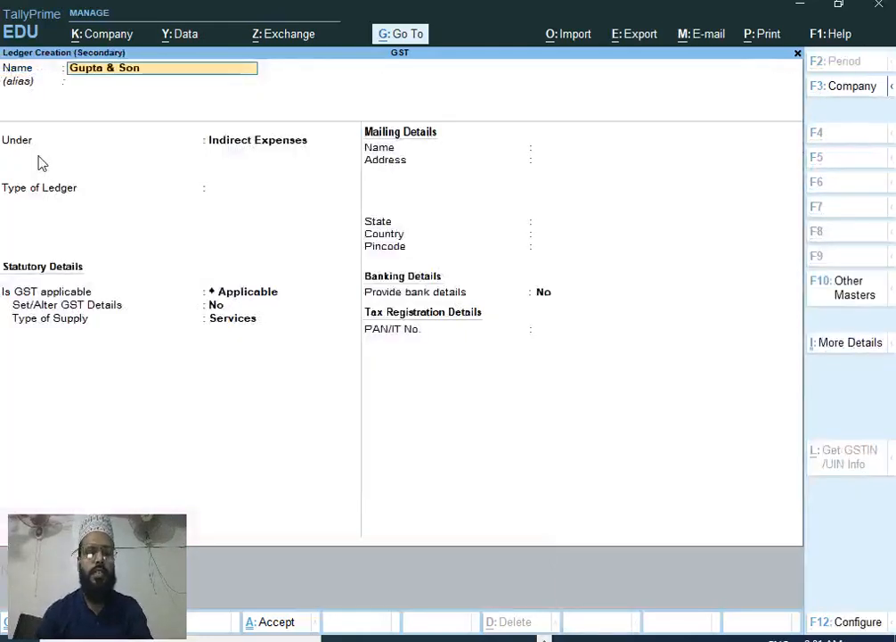
{"action": "key", "text": "Return"}
{"action": "type", "text": "S"}
{"action": "key", "text": "Down"}
{"action": "key", "text": "Down"}
{"action": "key", "text": "Down"}
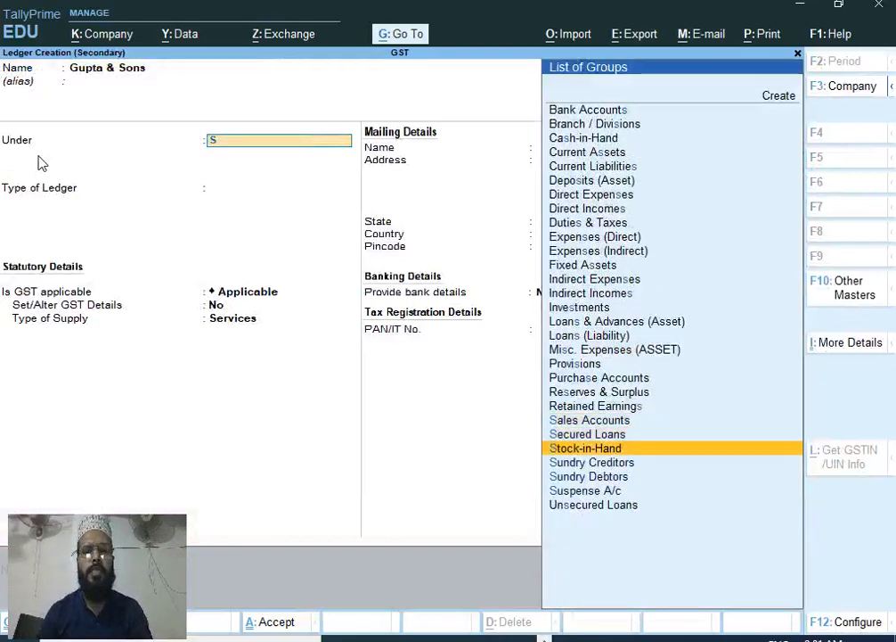
{"action": "key", "text": "Return"}
Save the Gupta & Sons ledger with registration type Unregistered and state Uttar Pradesh, and open its party details in the purchase voucher
{"action": "key", "text": "Return"}
{"action": "key", "text": "Return"}
{"action": "key", "text": "Return"}
{"action": "key", "text": "Return"}
{"action": "key", "text": "Return"}
{"action": "key", "text": "Return"}
{"action": "key", "text": "Return"}
{"action": "key", "text": "Return"}
{"action": "key", "text": "Return"}
{"action": "key", "text": "Return"}
{"action": "key", "text": "Down"}
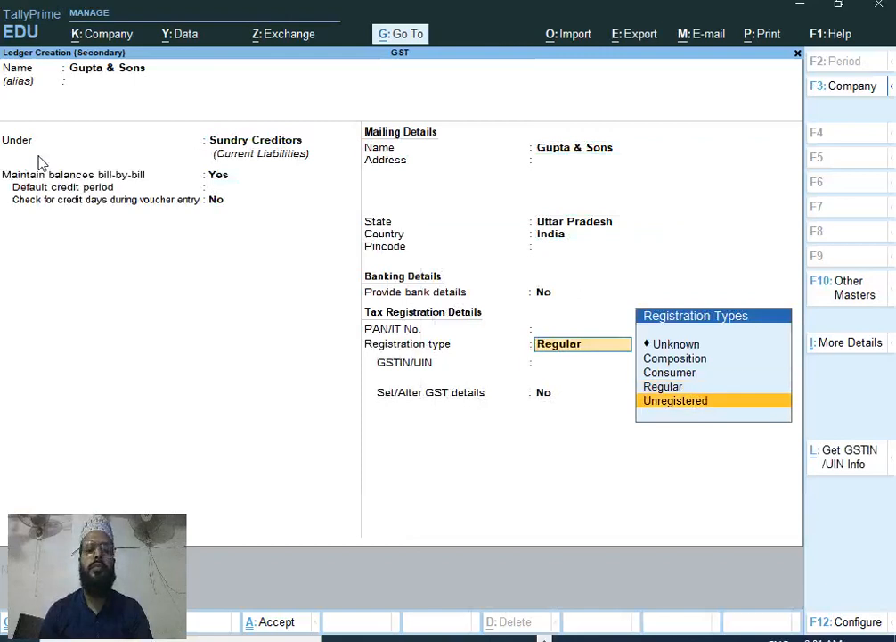
{"action": "key", "text": "Return"}
{"action": "key", "text": "Return"}
{"action": "key", "text": "Return"}
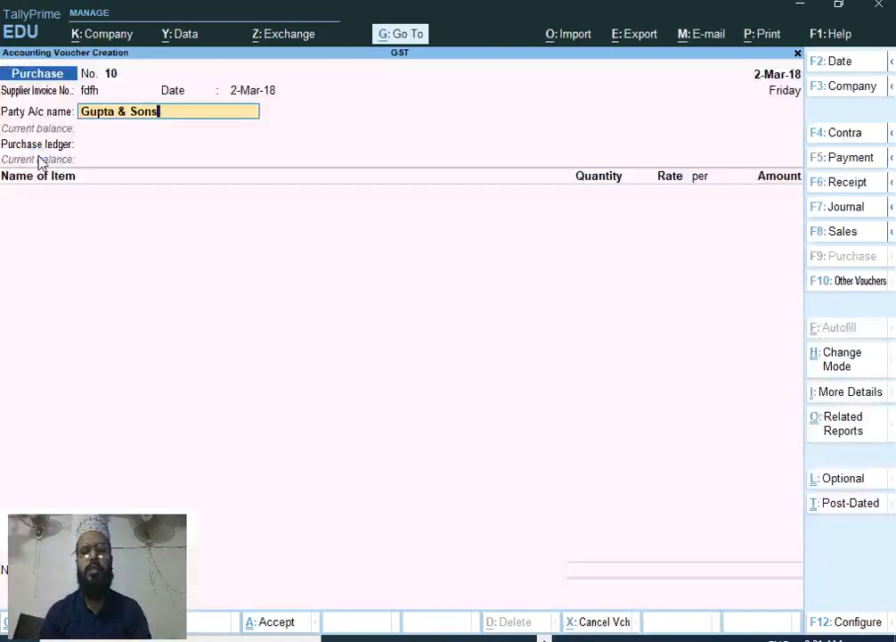
{"action": "key", "text": "Return"}
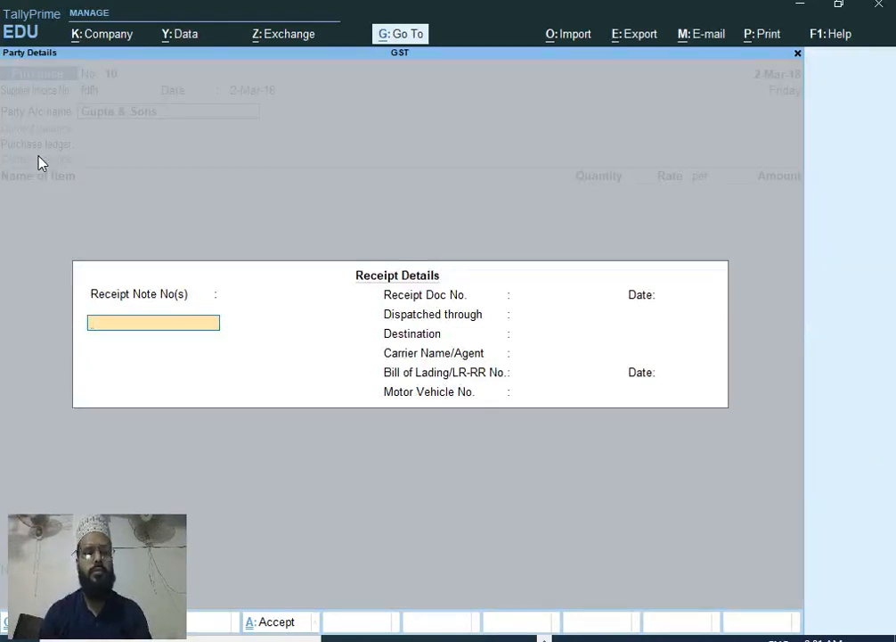
{"action": "key", "text": "Escape"}
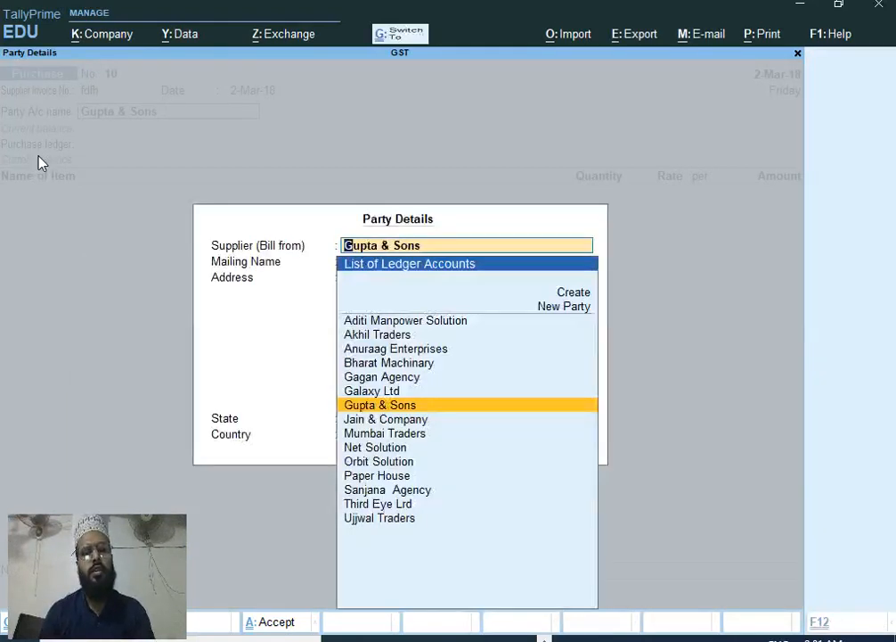
Accept the Gupta & Sons party details and set the voucher's purchase ledger to Purchase
{"action": "key", "text": "ctrl+a"}
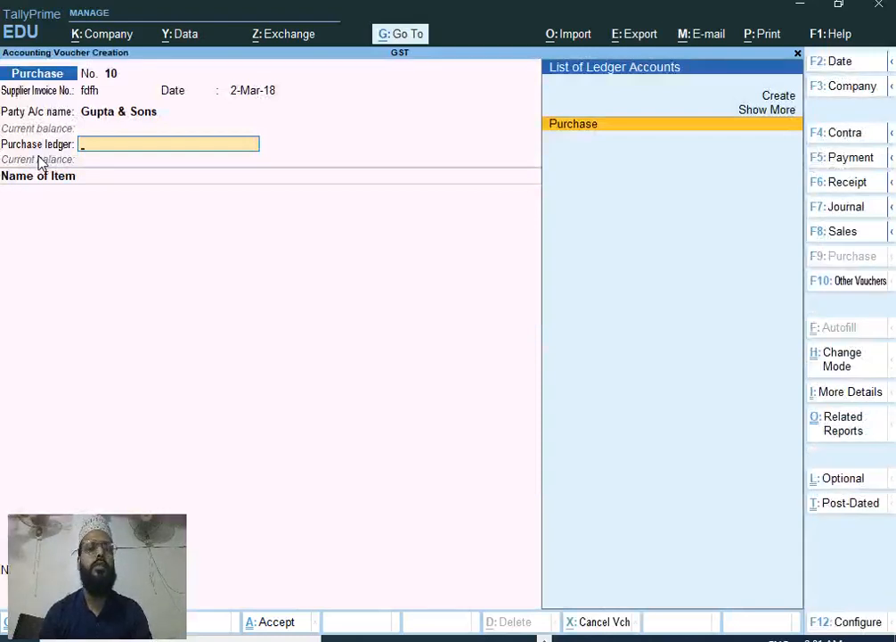
{"action": "key", "text": "Return"}
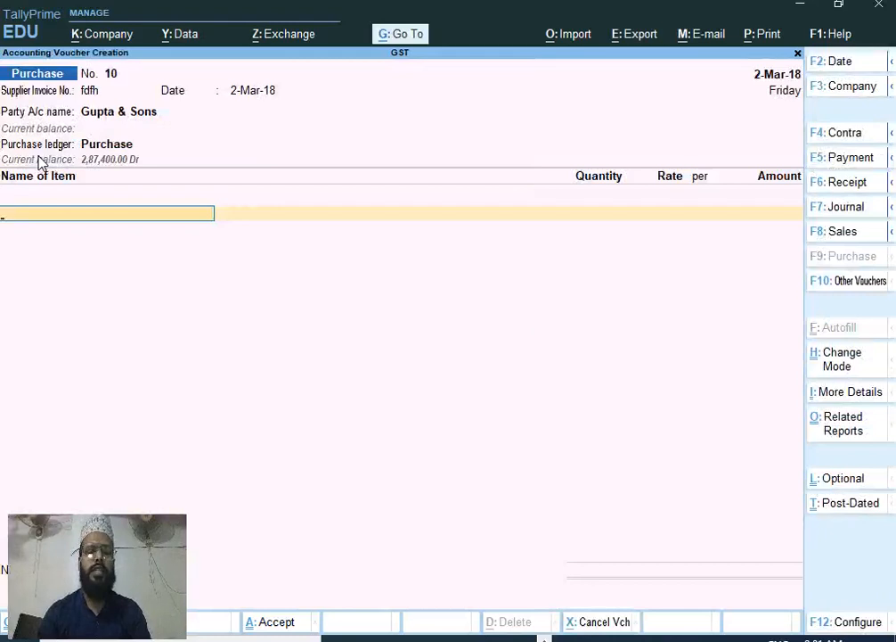
Create a stock item named Laptops under Primary with unit pcs from the voucher, and open its GST details
{"action": "type", "text": "L"}
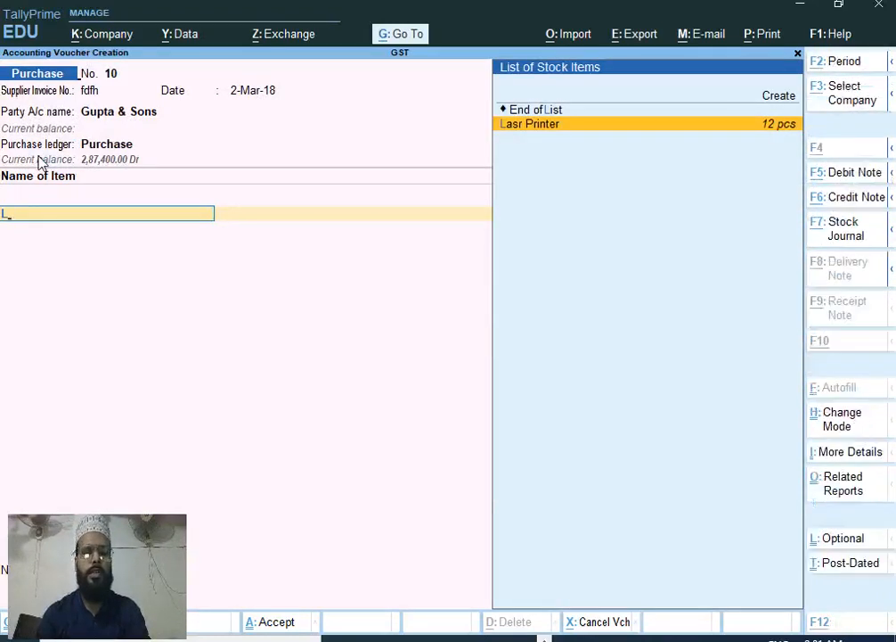
{"action": "key", "text": "alt+c"}
{"action": "type", "text": "aptops"}
{"action": "key", "text": "Return"}
{"action": "key", "text": "Return"}
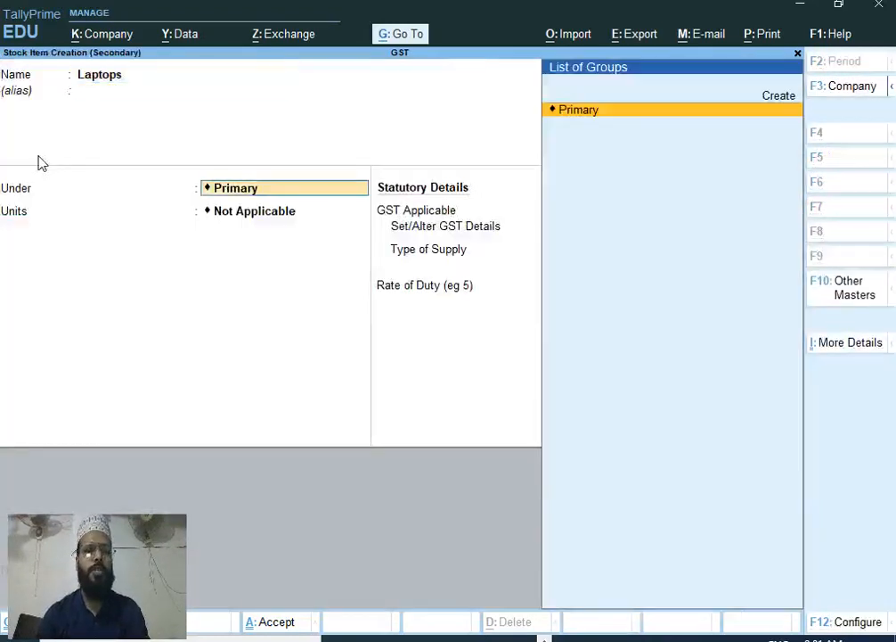
{"action": "key", "text": "Return"}
{"action": "key", "text": "Down"}
{"action": "key", "text": "Return"}
{"action": "key", "text": "Return"}
{"action": "key", "text": "Return"}
{"action": "key", "text": "Return"}
{"action": "type", "text": "y"}
{"action": "key", "text": "Return"}
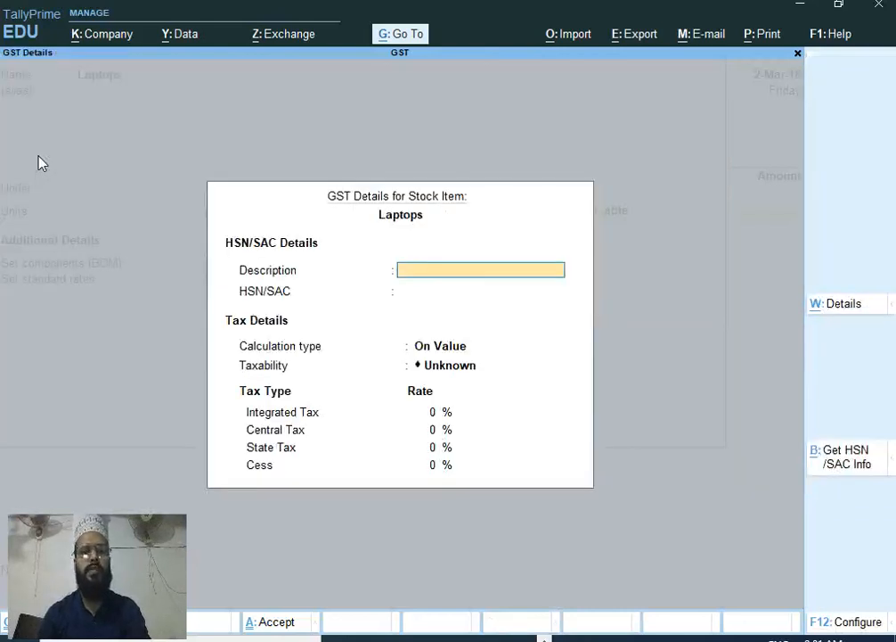
Enter the GST description Laptops and HSN/SAC code 5646767 for the stock item
{"action": "type", "text": "Laptp"}
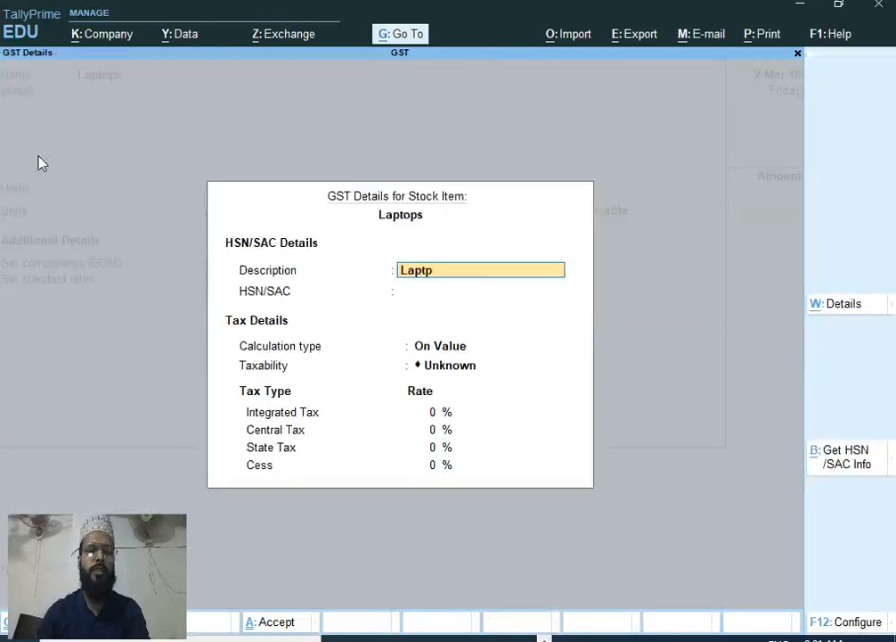
{"action": "key", "text": "BackSpace"}
{"action": "type", "text": "ops"}
{"action": "key", "text": "Return"}
{"action": "type", "text": "5646767"}
{"action": "key", "text": "Return"}
Set the item's taxability to Taxable at 18% integrated tax, and save the Laptops stock item with supply type Goods
{"action": "key", "text": "Return"}
{"action": "key", "text": "Down"}
{"action": "key", "text": "Down"}
{"action": "key", "text": "Down"}
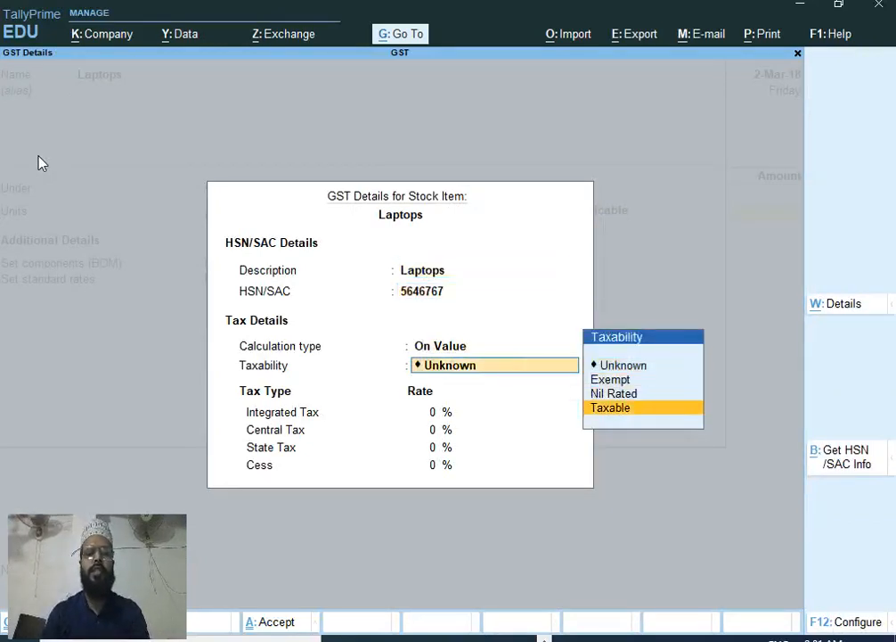
{"action": "key", "text": "Return"}
{"action": "type", "text": "18"}
{"action": "key", "text": "Return"}
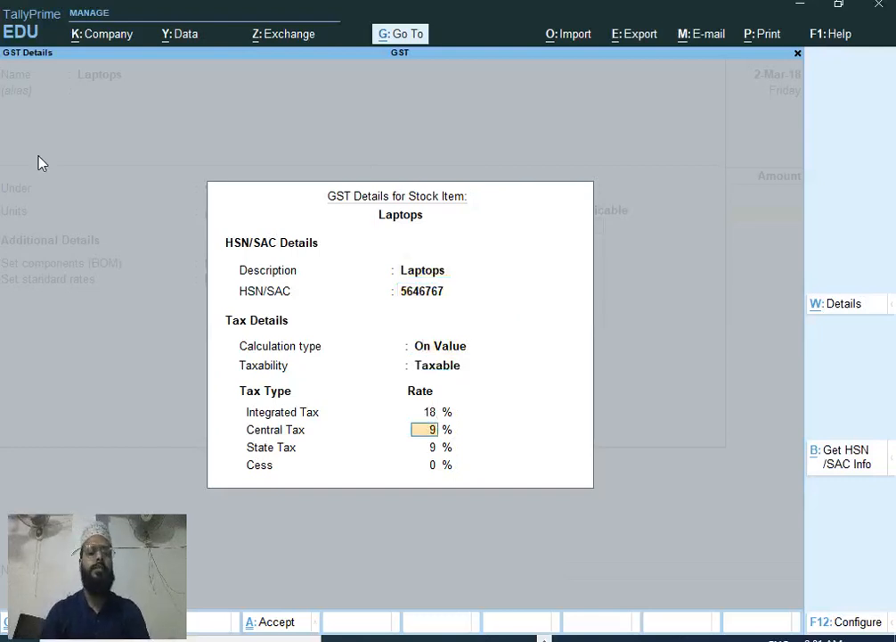
{"action": "key", "text": "ctrl+a"}
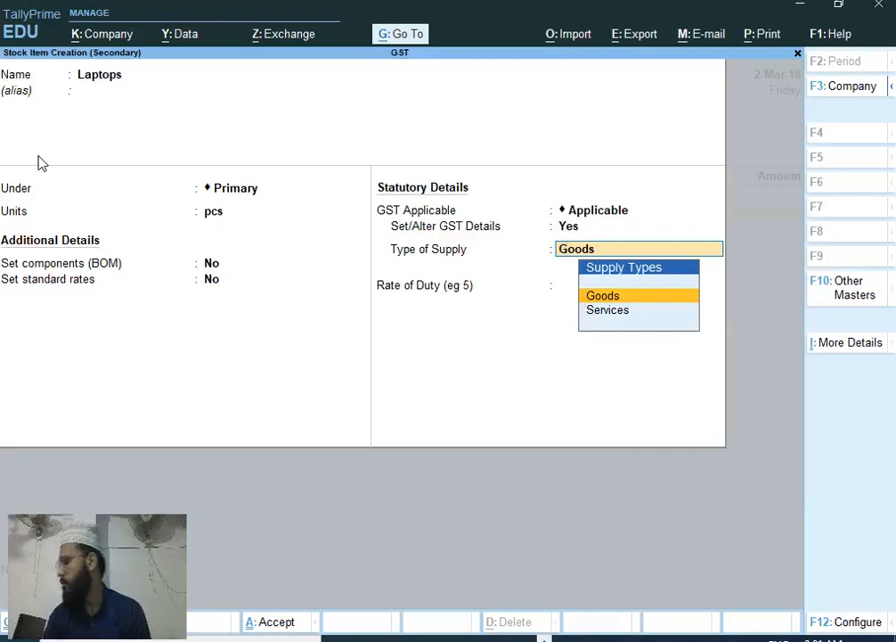
{"action": "key", "text": "Return"}
{"action": "key", "text": "Return"}
{"action": "key", "text": "Return"}
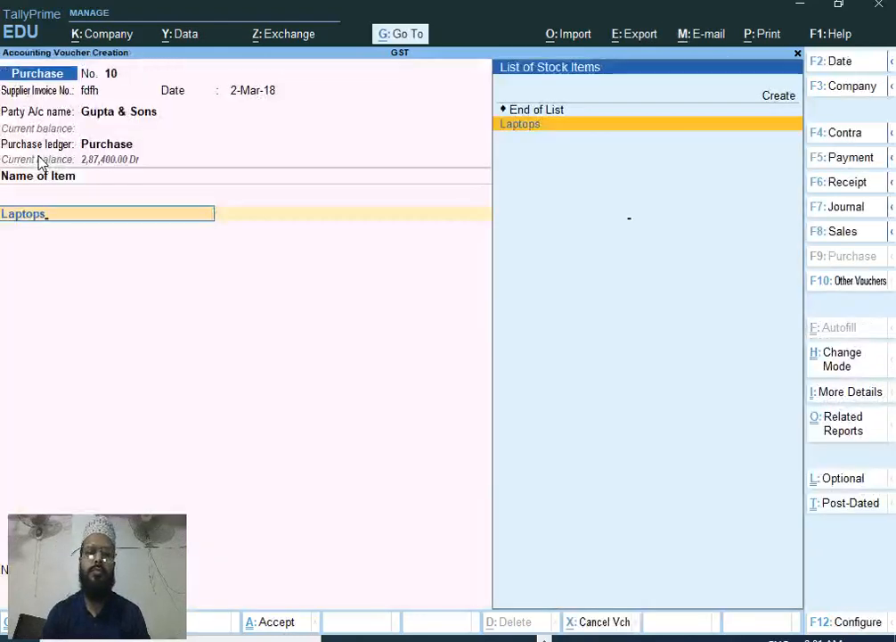
Enter 10 pcs of Laptops at a rate of 32000 in the purchase voucher and add a Cgst ledger line
{"action": "key", "text": "Return"}
{"action": "type", "text": "10"}
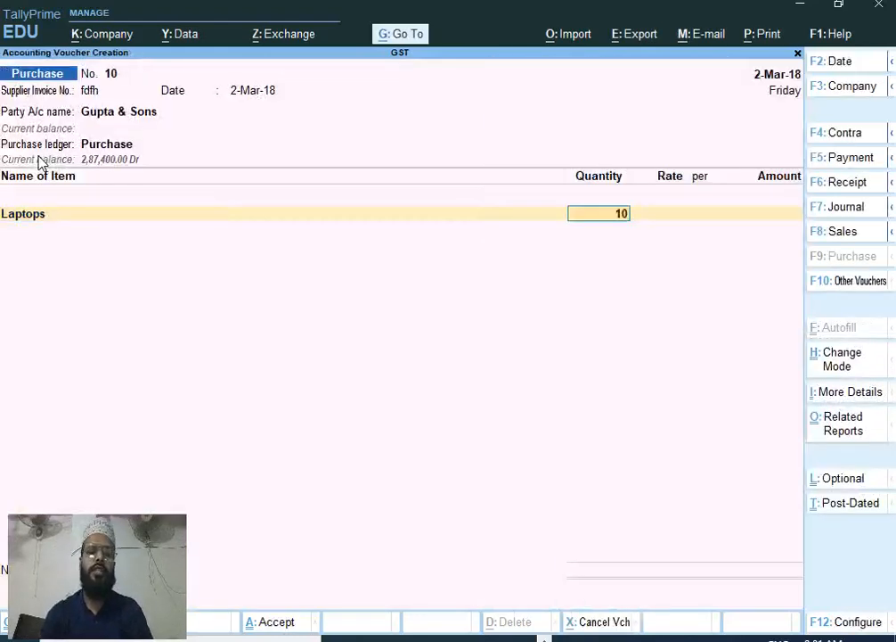
{"action": "key", "text": "Return"}
{"action": "type", "text": "32000"}
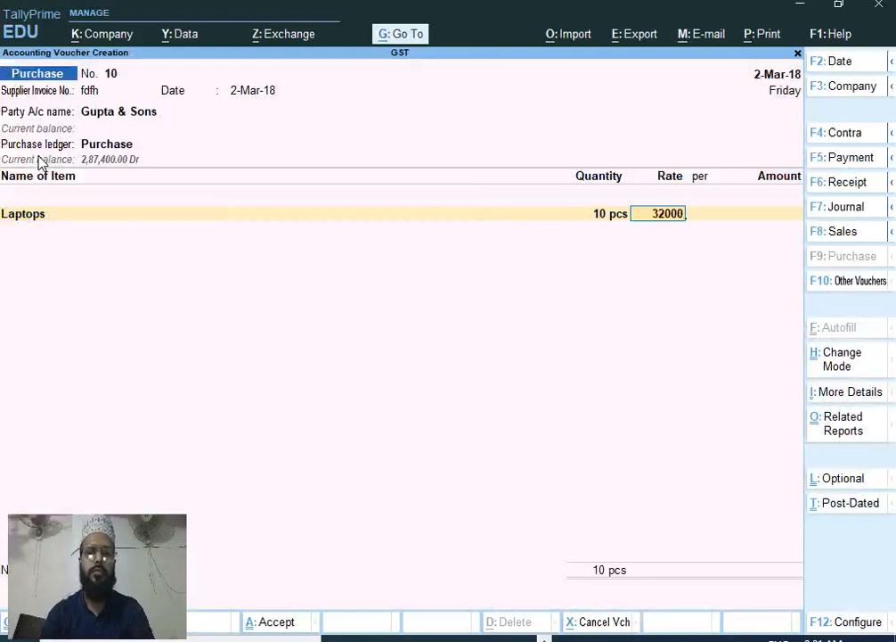
{"action": "key", "text": "Return"}
{"action": "key", "text": "Return"}
{"action": "key", "text": "Return"}
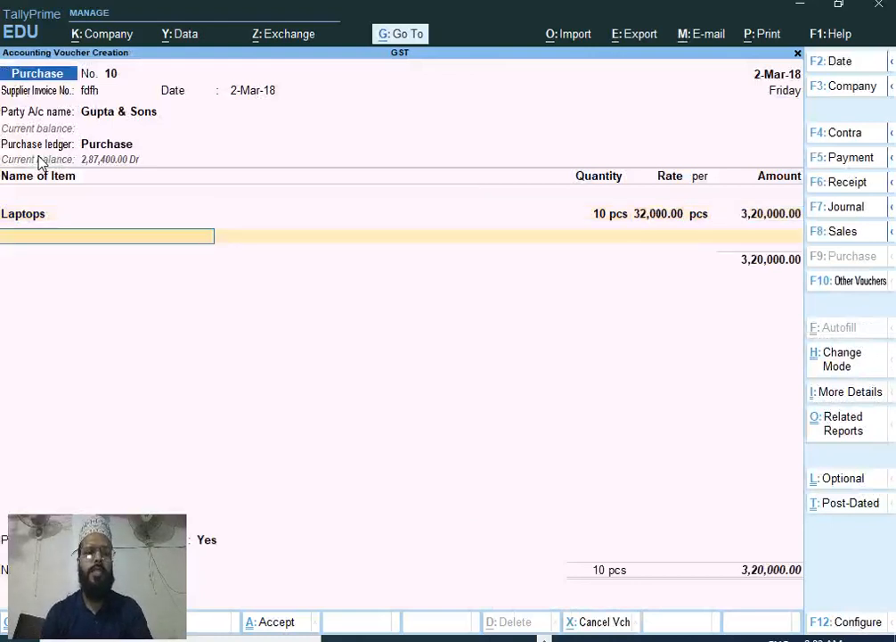
{"action": "type", "text": "C"}
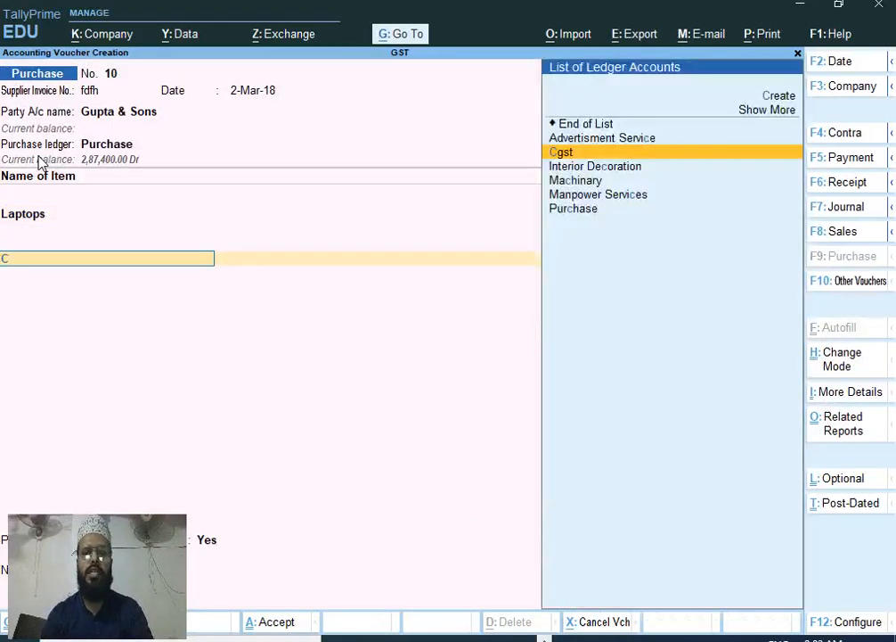
{"action": "key", "text": "Return"}
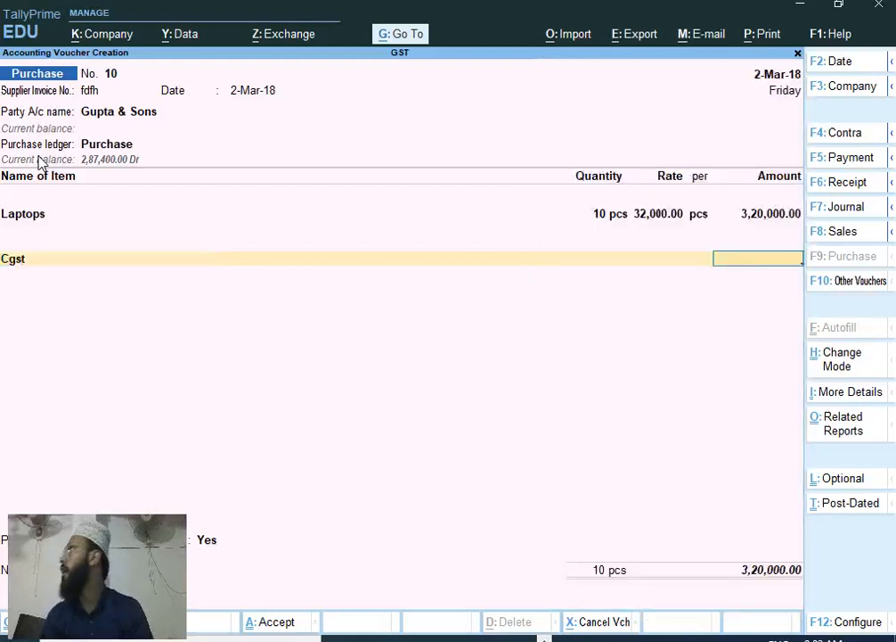
Check the detailed GST tax analysis of the laptop purchase and save the purchase voucher
{"action": "key", "text": "alt+a"}
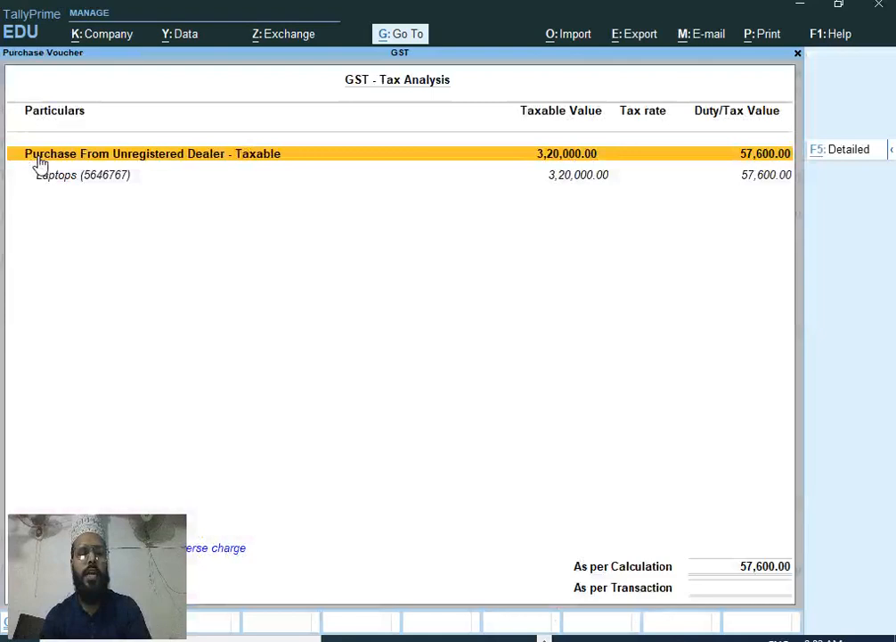
{"action": "key", "text": "alt+F5"}
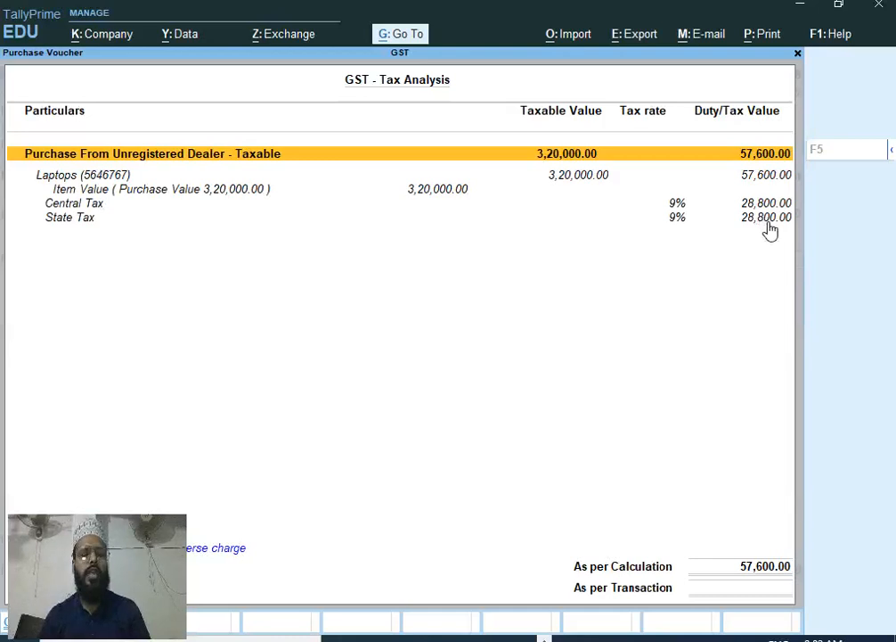
{"action": "key", "text": "Escape"}
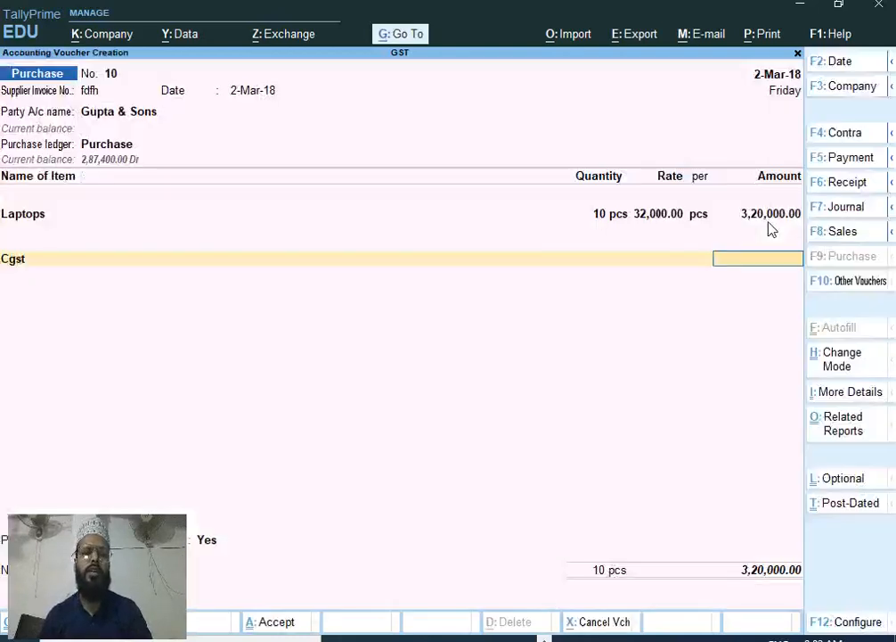
{"action": "key", "text": "ctrl+a"}
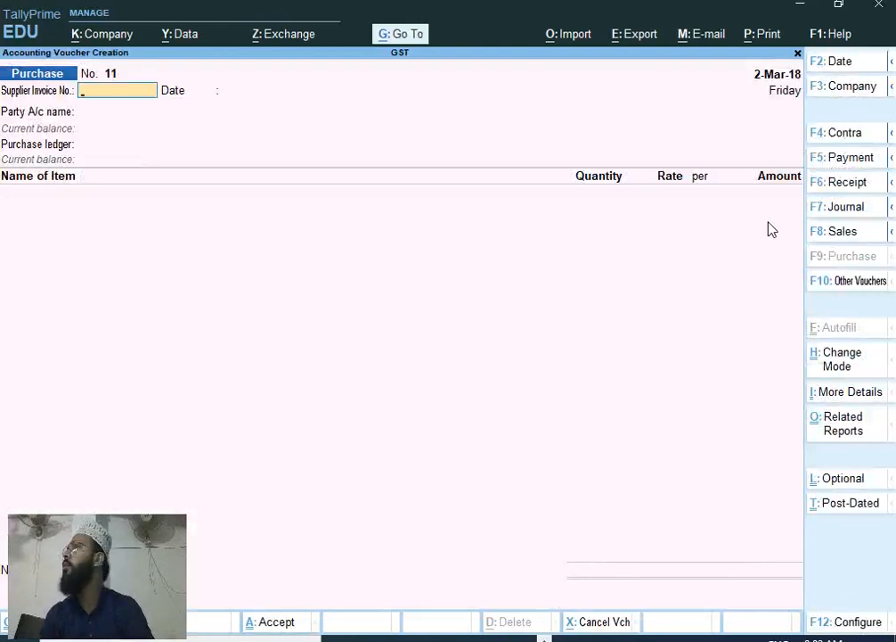
Open a payment voucher and autofill it as a GST stat payment of type Recipient Liability for 1-3 to 31-3
{"action": "key", "text": "F5"}
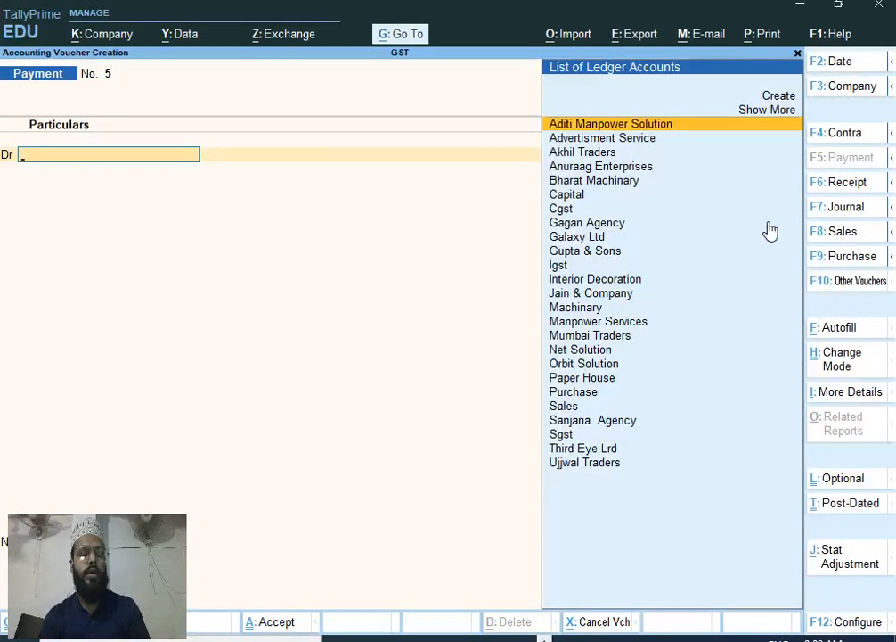
{"action": "key", "text": "ctrl+f"}
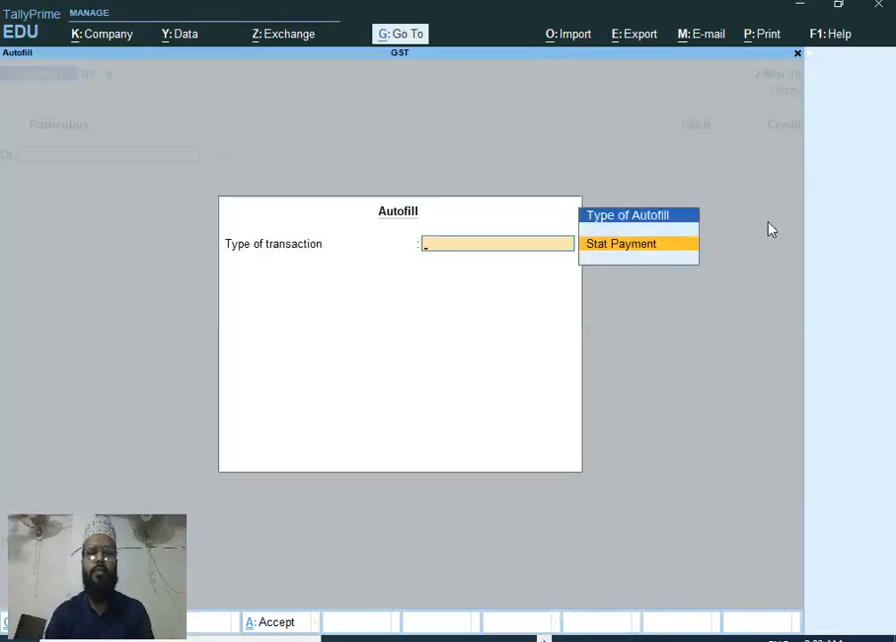
{"action": "key", "text": "Return"}
{"action": "key", "text": "Return"}
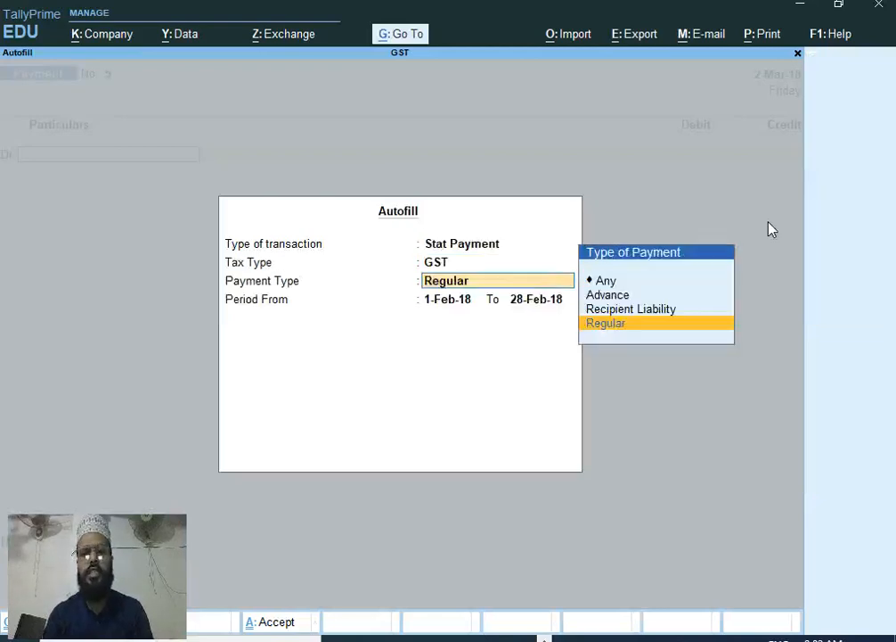
{"action": "key", "text": "Up"}
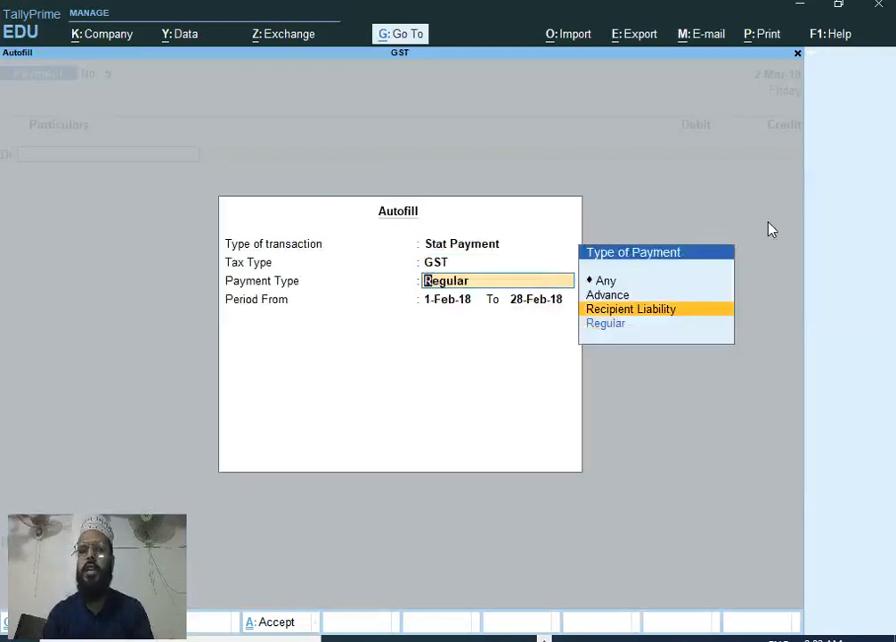
{"action": "key", "text": "Return"}
{"action": "type", "text": "1-3"}
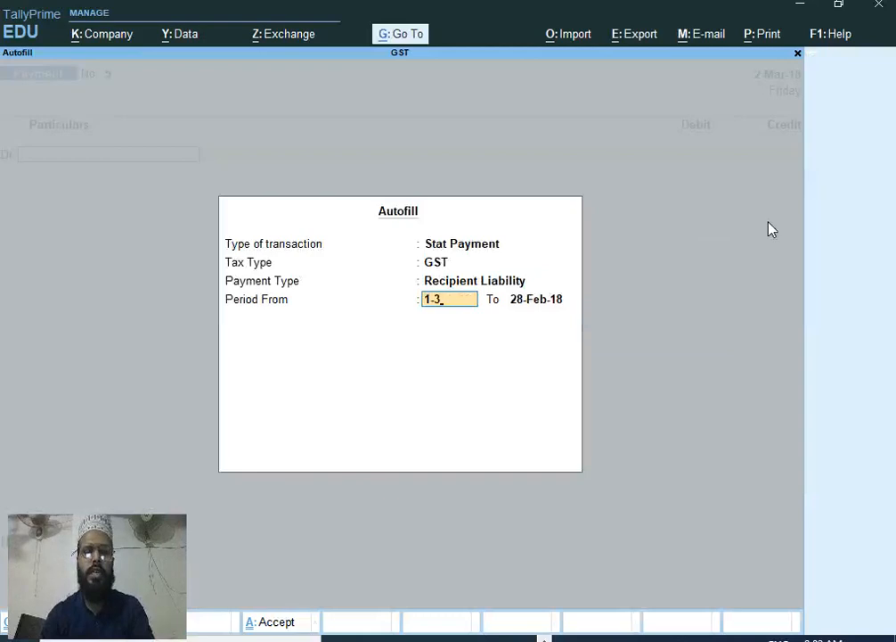
{"action": "key", "text": "Return"}
{"action": "type", "text": "31-3"}
{"action": "key", "text": "Return"}
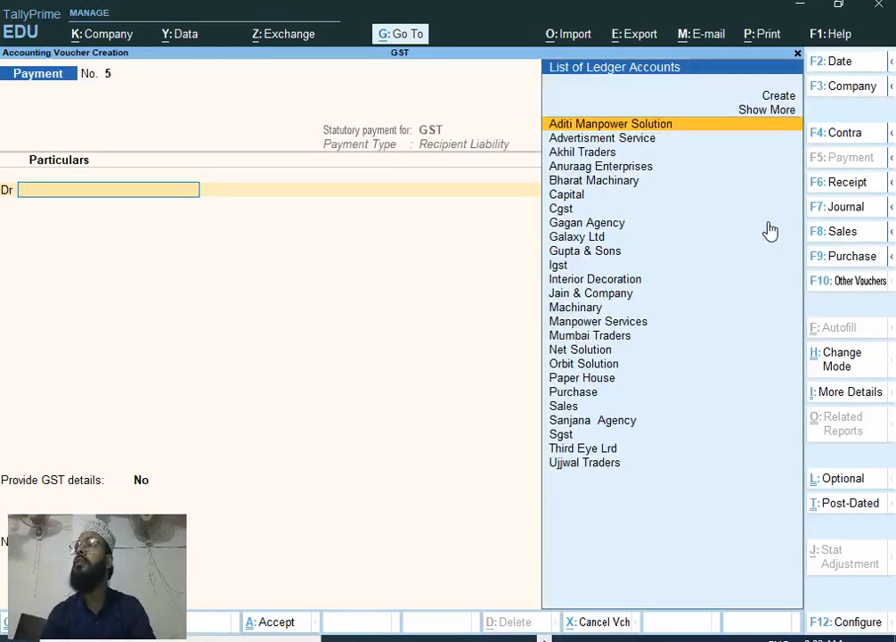
Debit the Cgst ledger with 28800 in the statutory payment voucher
{"action": "type", "text": "C"}
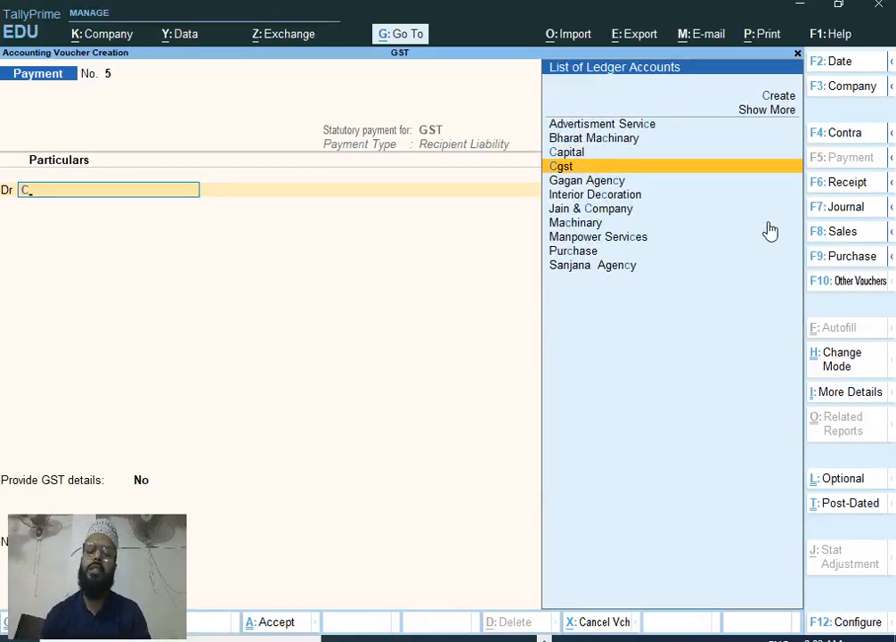
{"action": "key", "text": "Return"}
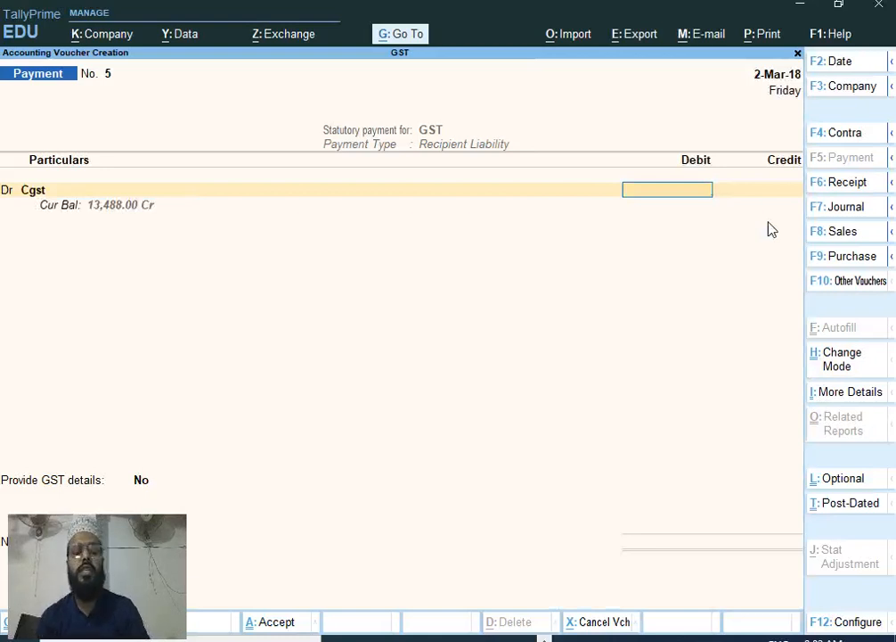
{"action": "type", "text": "28800"}
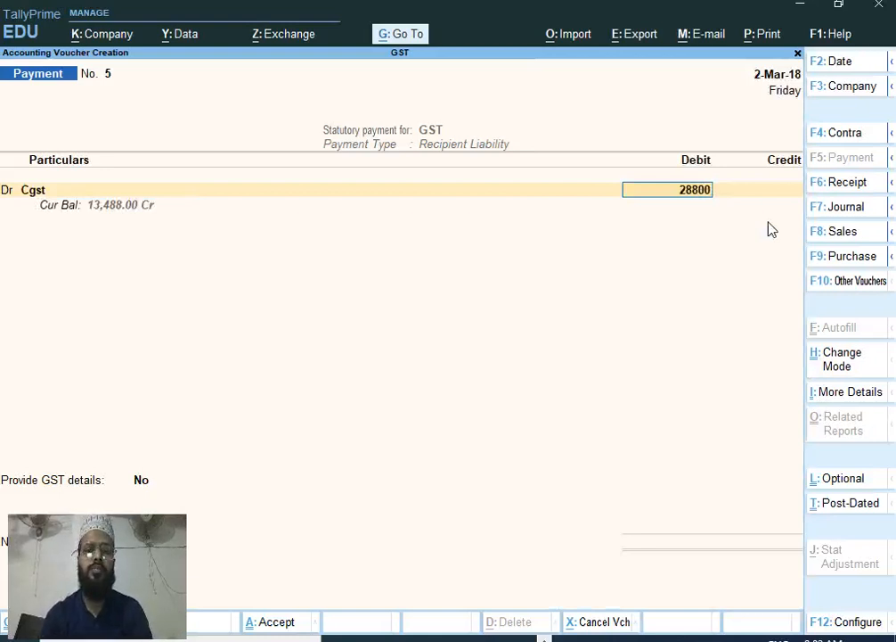
{"action": "key", "text": "Return"}
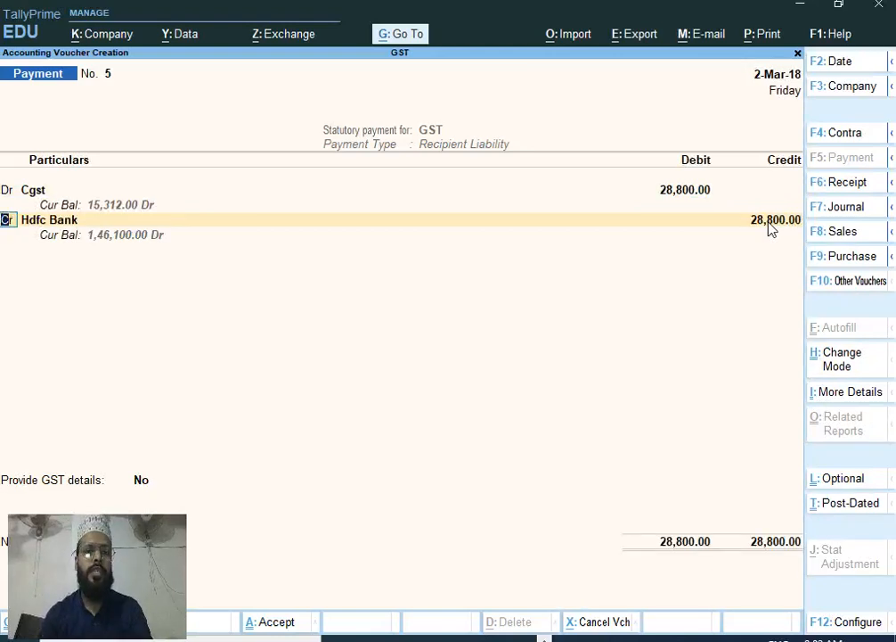
Add a second debit line for the Sgst ledger with an amount of 28800
{"action": "key", "text": "Return"}
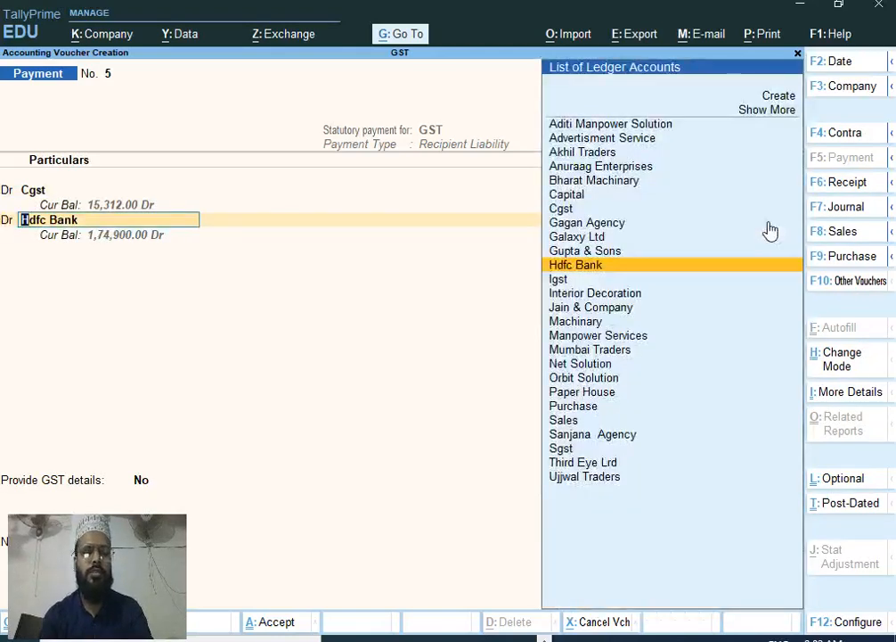
{"action": "type", "text": "C"}
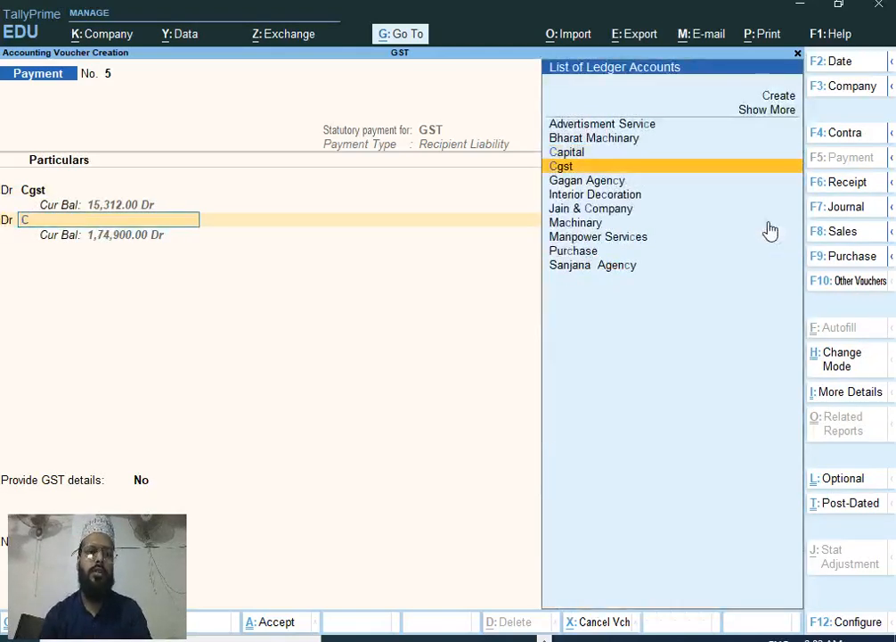
{"action": "key", "text": "BackSpace"}
{"action": "type", "text": "S"}
{"action": "key", "text": "Down"}
{"action": "key", "text": "Down"}
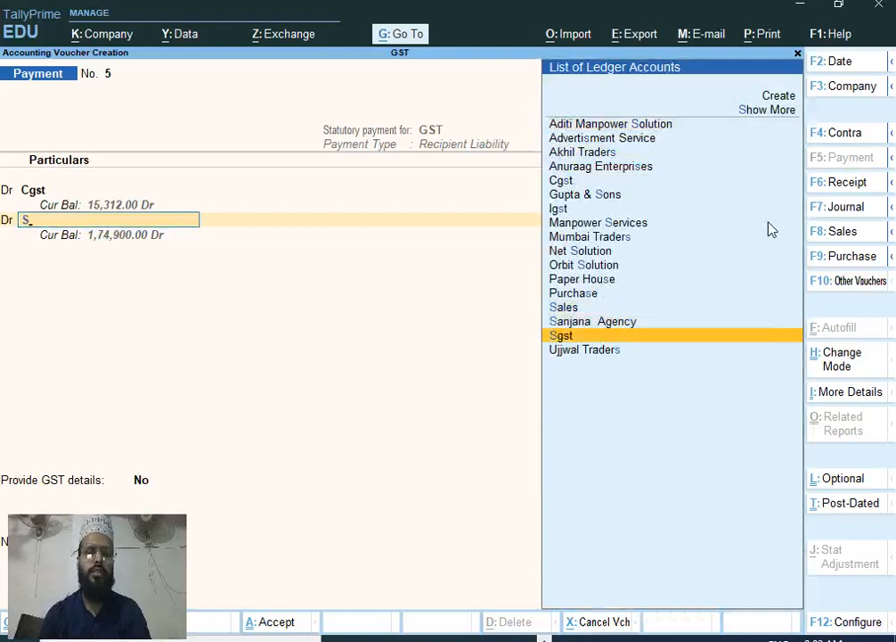
{"action": "key", "text": "Return"}
{"action": "type", "text": "28800"}
{"action": "key", "text": "Return"}
Credit the payment to Hdfc Bank and save the GST payment voucher
{"action": "key", "text": "Return"}
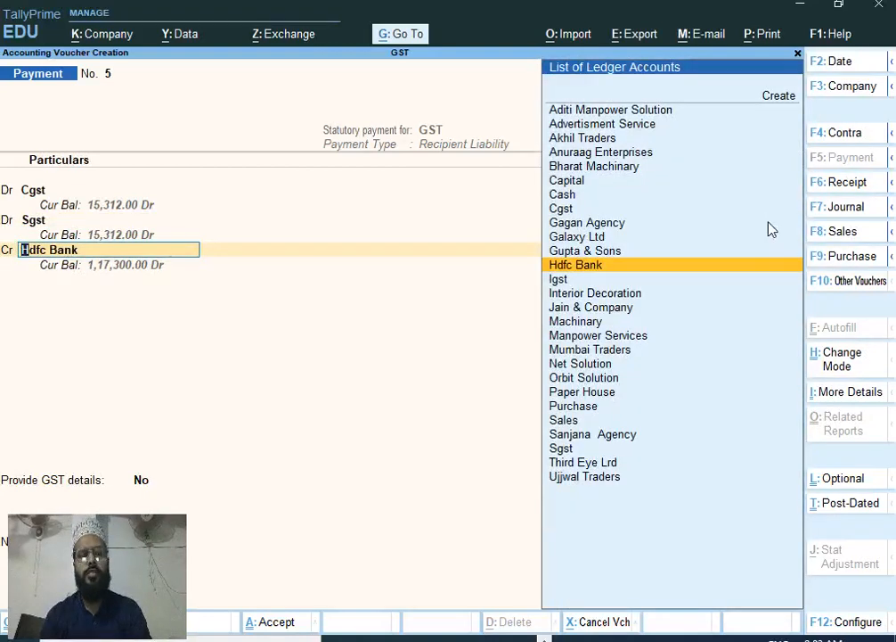
{"action": "key", "text": "Return"}
{"action": "key", "text": "ctrl+a"}
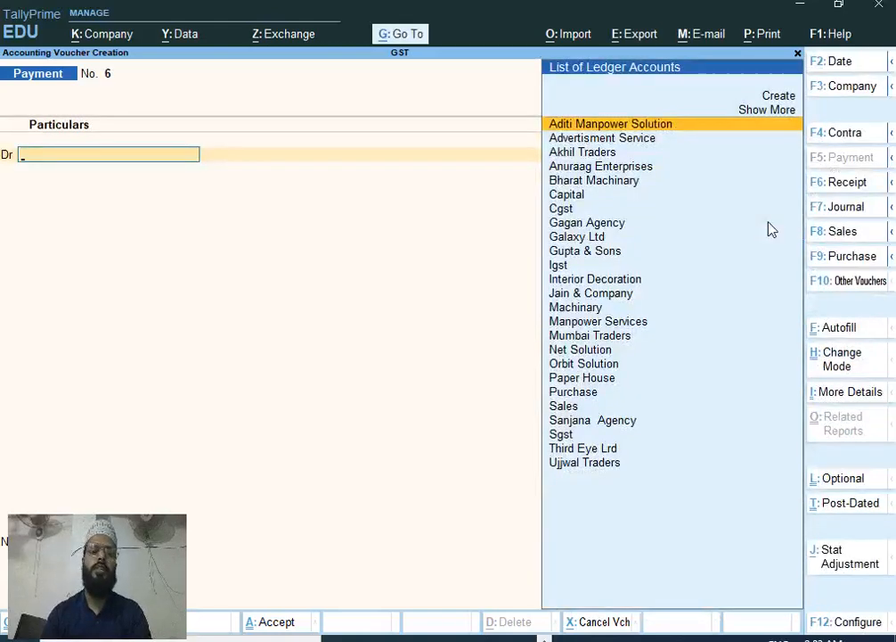
Switch to the Word exercise and read transaction 20 on supplying goods and services in the same invoice
{"action": "key", "text": "alt+Tab"}
{"action": "scroll", "coordinate": [255, 400], "scroll_direction": "down", "scroll_amount": 1}
{"action": "scroll", "coordinate": [258, 402], "scroll_direction": "down", "scroll_amount": 1}
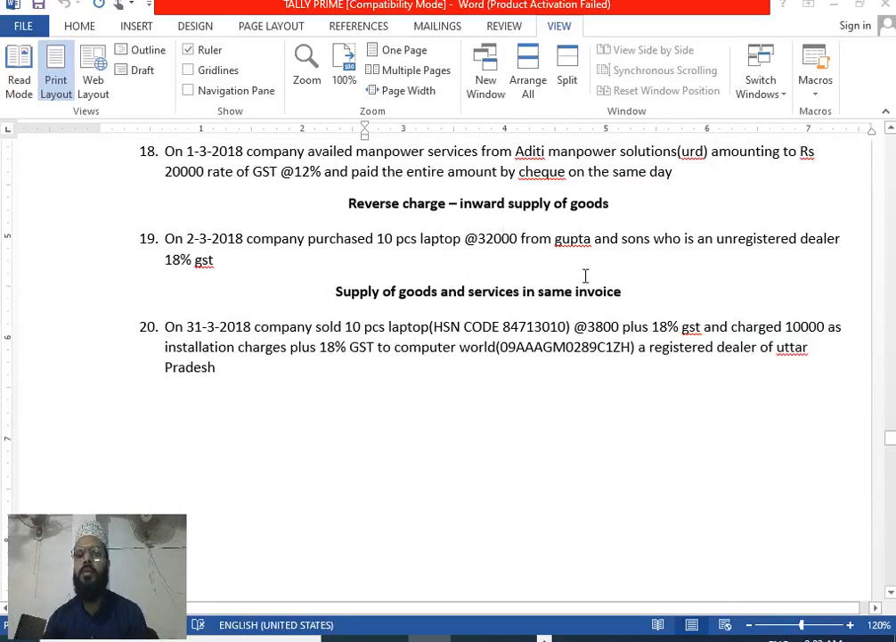
Correct the laptop rate in transaction 20 of the Word exercise to 38000
{"action": "left_click", "coordinate": [606, 328]}
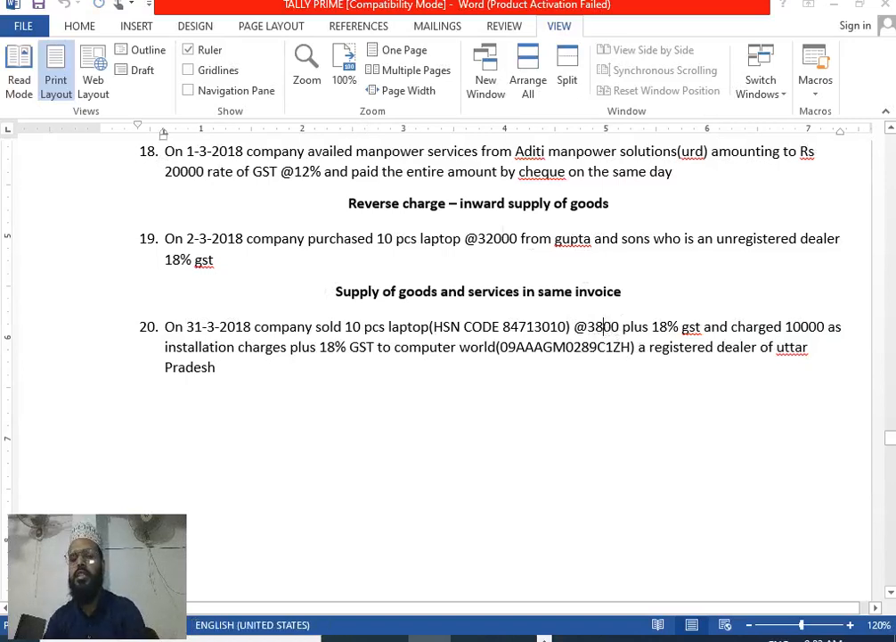
{"action": "type", "text": "0"}
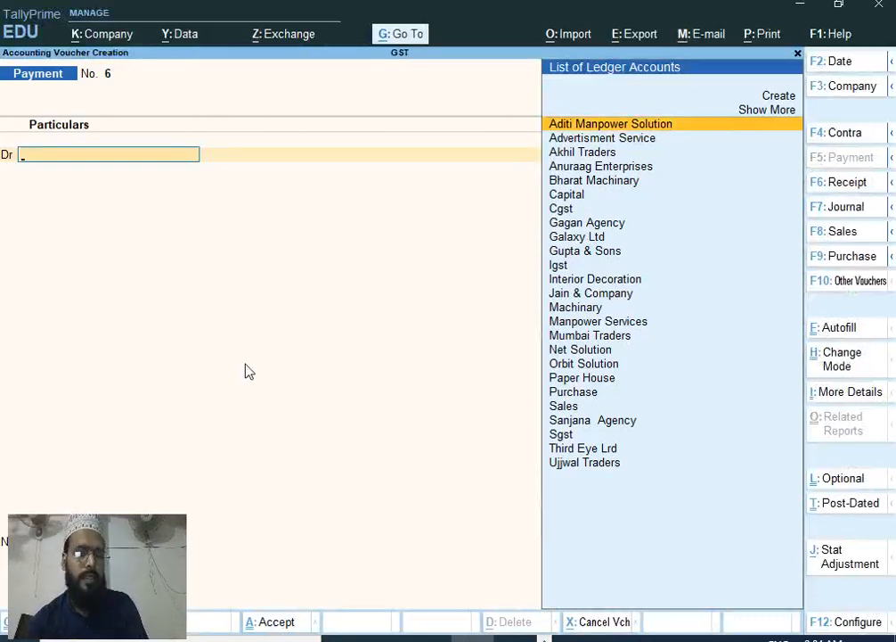
Switch to TallyPrime and start a sales voucher dated 31-3-2018
{"action": "key", "text": "F8"}
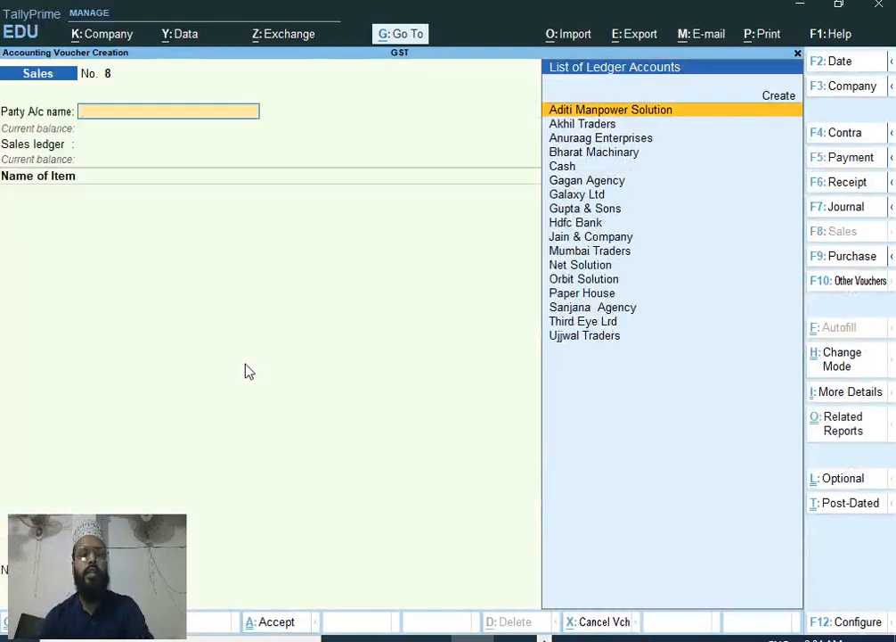
{"action": "key", "text": "F2"}
{"action": "type", "text": "31-3"}
{"action": "key", "text": "Return"}
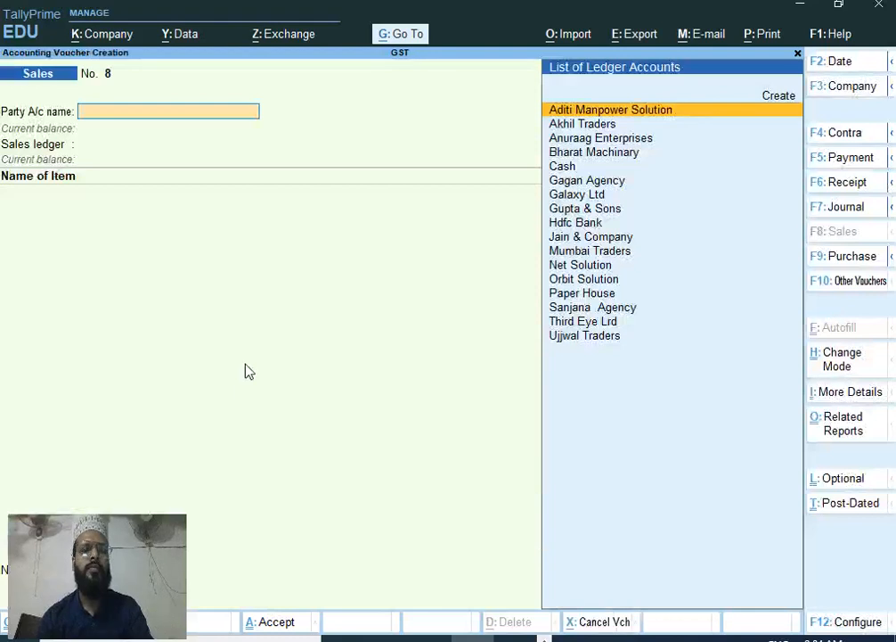
Create a party ledger named Computer World under Sundry Debtors in Uttar Pradesh, keeping the Regular registration type
{"action": "key", "text": "alt+c"}
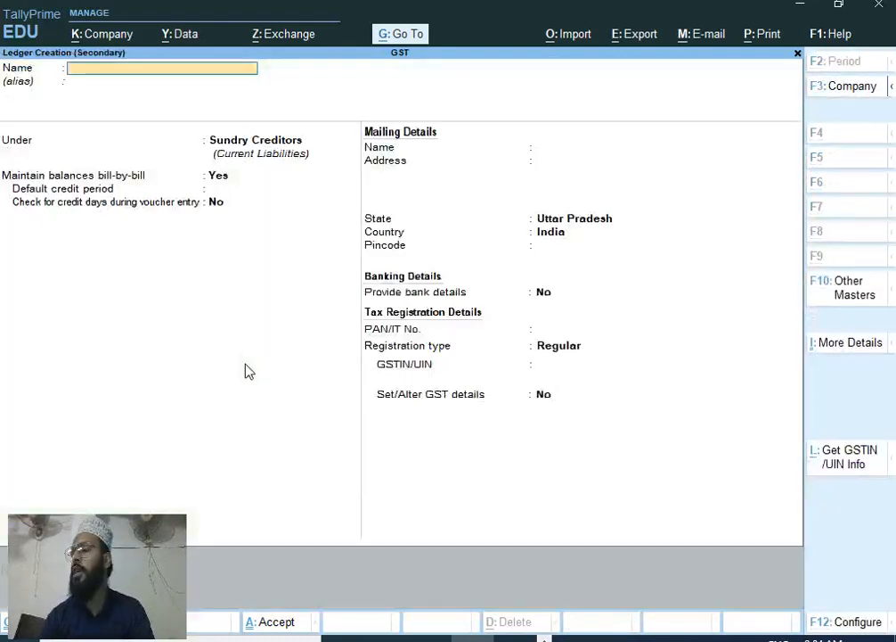
{"action": "type", "text": "Computer World"}
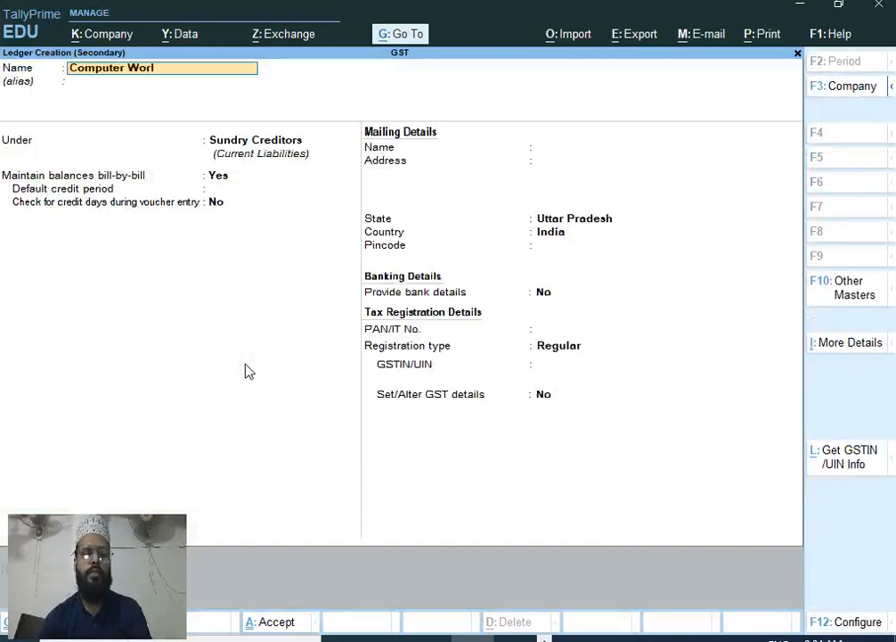
{"action": "key", "text": "Return"}
{"action": "key", "text": "Return"}
{"action": "type", "text": "S"}
{"action": "key", "text": "Down"}
{"action": "key", "text": "Down"}
{"action": "key", "text": "Down"}
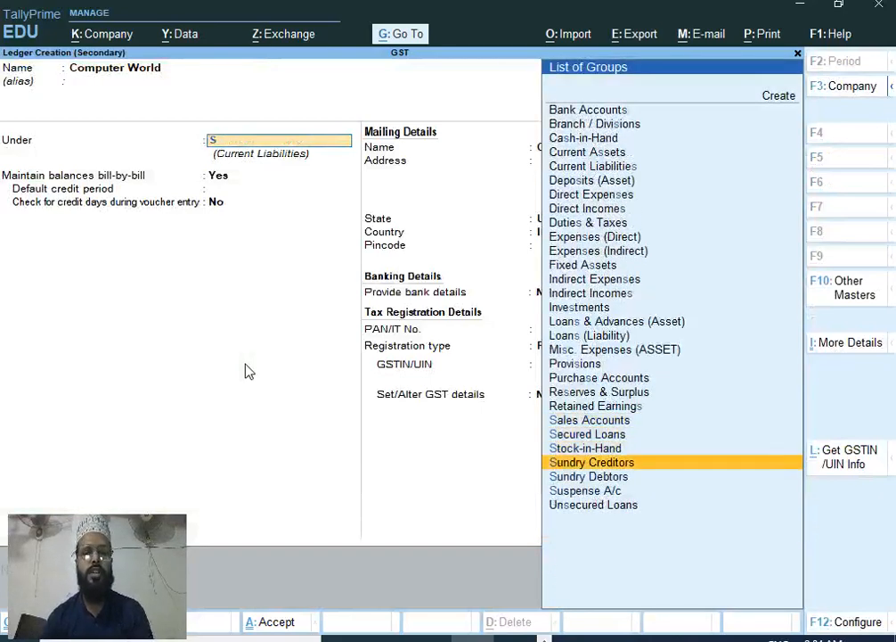
{"action": "key", "text": "Down"}
{"action": "key", "text": "Return"}
{"action": "key", "text": "Return"}
{"action": "key", "text": "Return"}
{"action": "key", "text": "Return"}
{"action": "key", "text": "Return"}
{"action": "key", "text": "Return"}
{"action": "key", "text": "Return"}
{"action": "key", "text": "Return"}
{"action": "key", "text": "Return"}
{"action": "key", "text": "Return"}
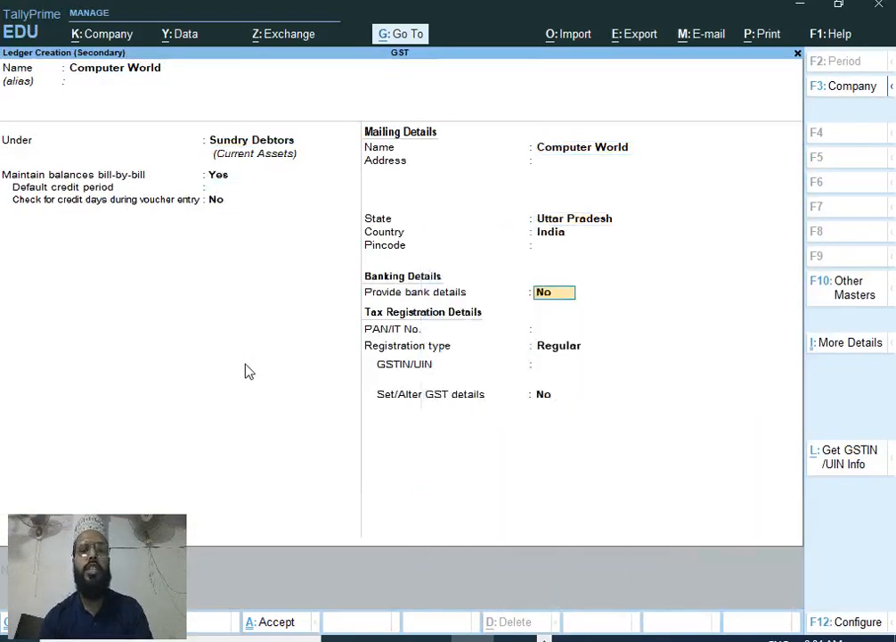
{"action": "key", "text": "Return"}
{"action": "key", "text": "Return"}
Copy Computer World's GSTIN from transaction 20 in Word into the ledger's GSTIN/UIN field and save the ledger
{"action": "key", "text": "alt+Tab"}
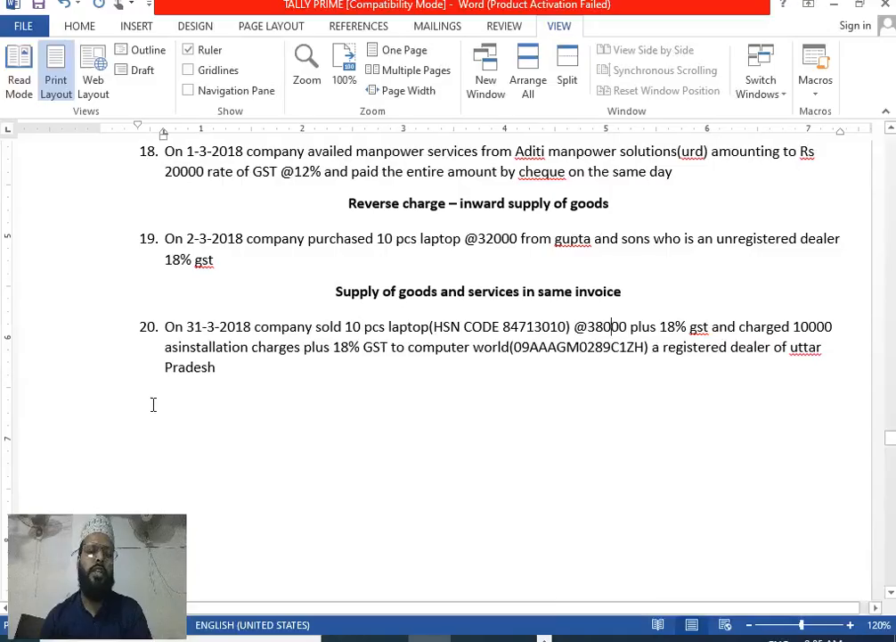
{"action": "double_click", "coordinate": [533, 348]}
{"action": "left_click", "coordinate": [531, 349]}
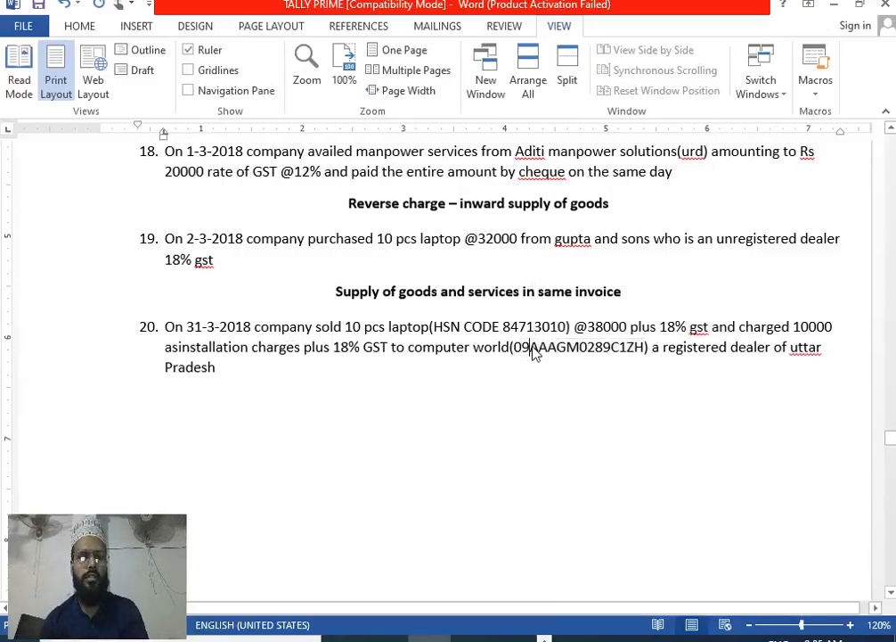
{"action": "double_click", "coordinate": [533, 349]}
{"action": "key", "text": "ctrl+c"}
{"action": "key", "text": "alt+Tab"}
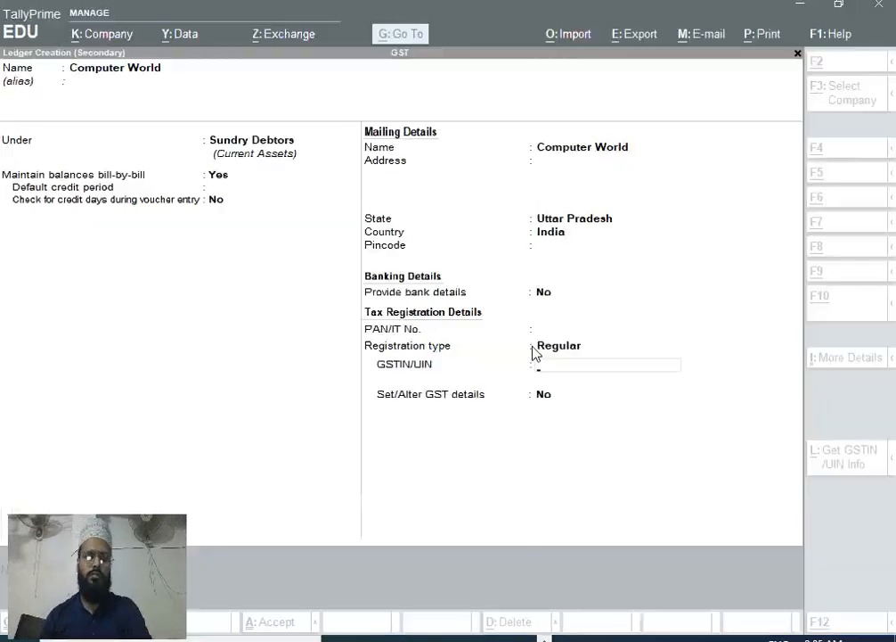
{"action": "key", "text": "ctrl+alt+v"}
{"action": "key", "text": "Return"}
{"action": "key", "text": "Return"}
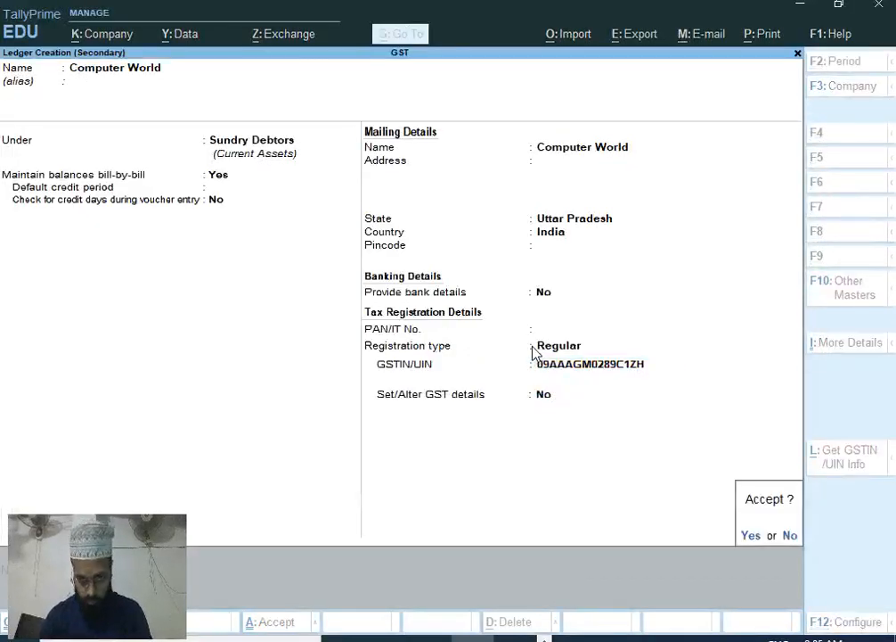
{"action": "key", "text": "Return"}
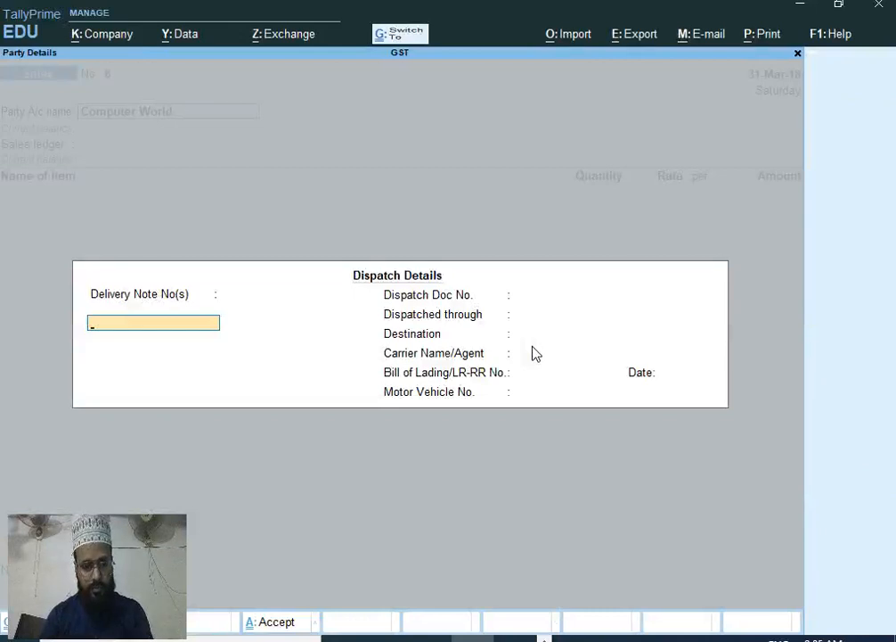
Accept the party details without dispatch information and choose Sales as the sales ledger
{"action": "key", "text": "Escape"}
{"action": "key", "text": "ctrl+a"}
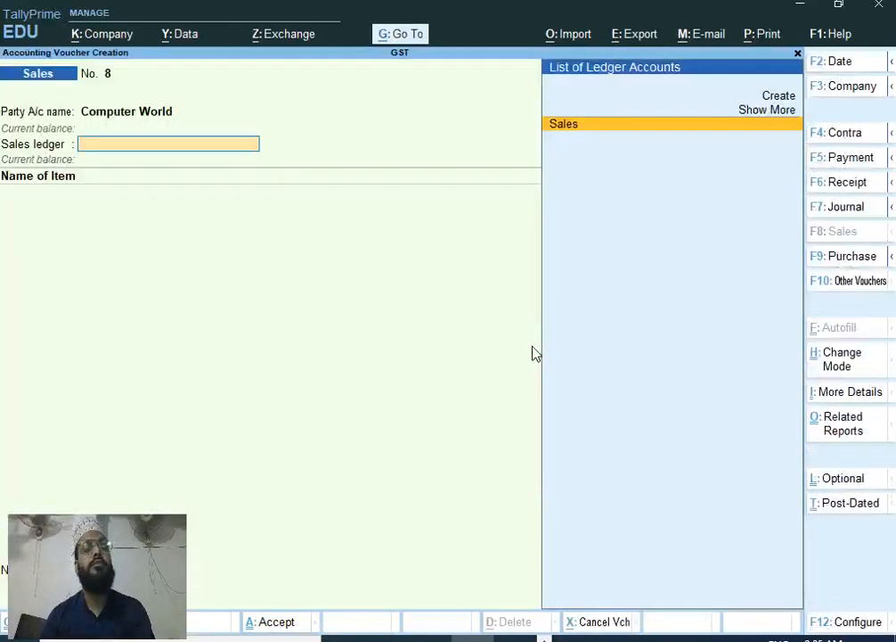
{"action": "key", "text": "Return"}
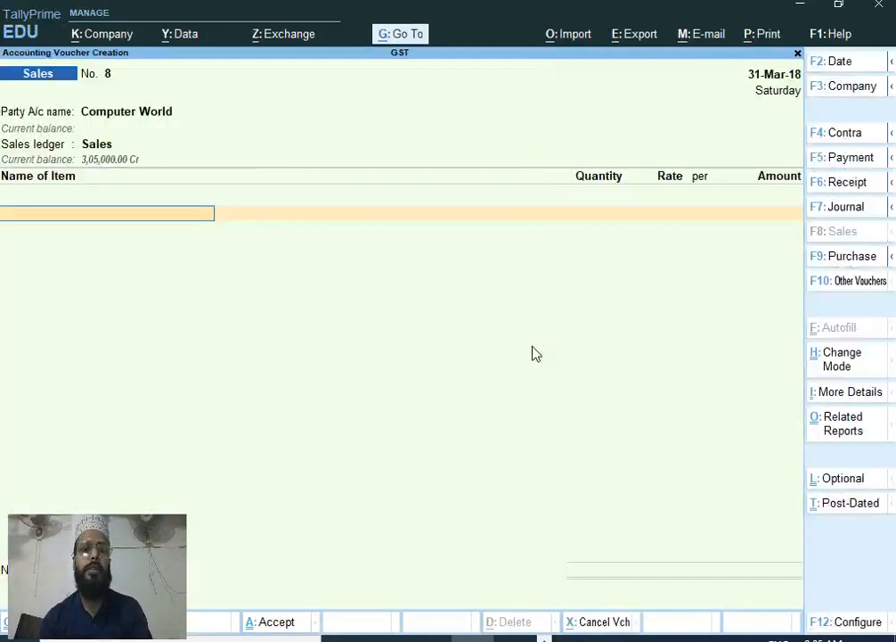
Add the Laptops item to the sales voucher with a quantity of 10 pcs at a rate of 38000
{"action": "type", "text": "L"}
{"action": "key", "text": "Down"}
{"action": "key", "text": "Down"}
{"action": "key", "text": "Up"}
{"action": "key", "text": "Return"}
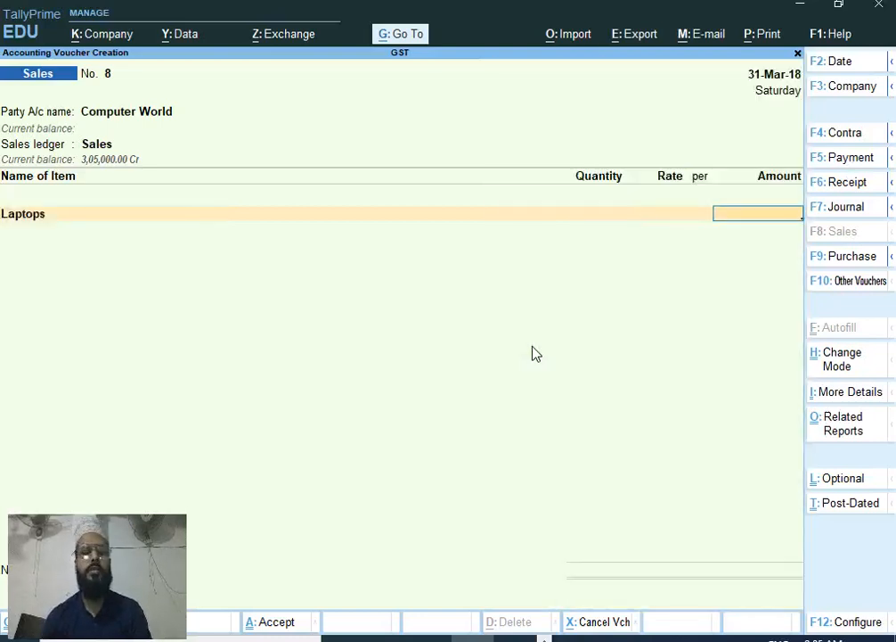
{"action": "type", "text": "10"}
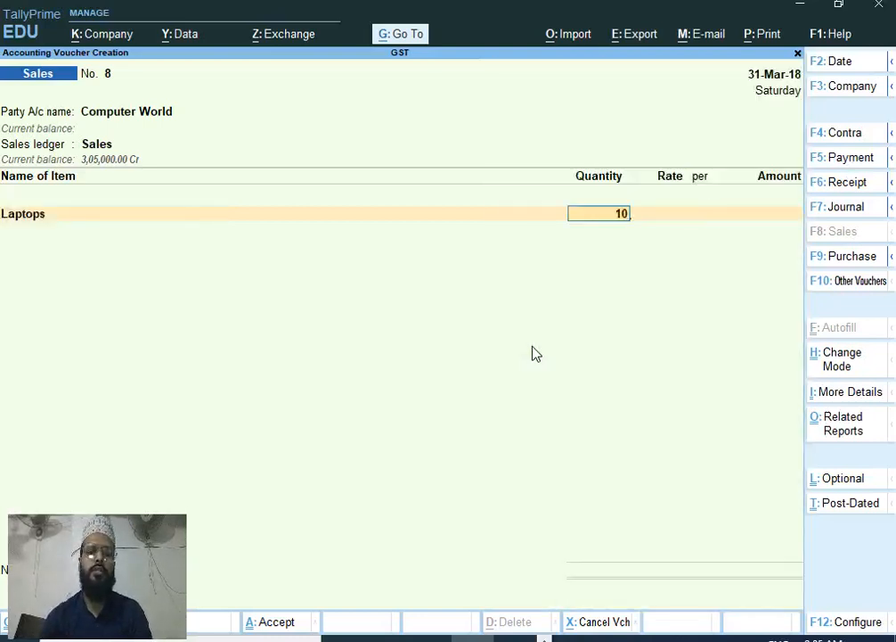
{"action": "key", "text": "Return"}
{"action": "key", "text": "BackSpace"}
{"action": "type", "text": "3"}
{"action": "type", "text": "000"}
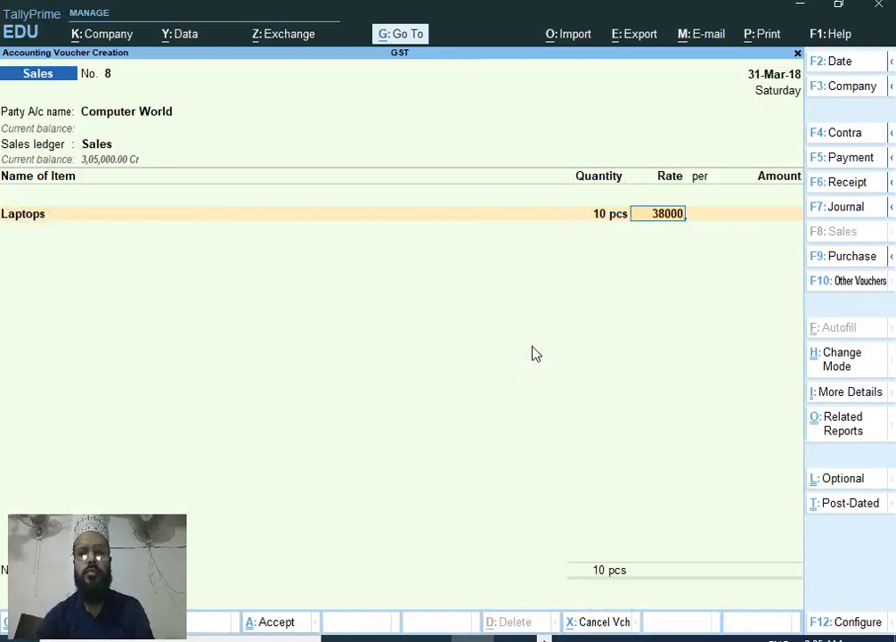
{"action": "key", "text": "Return"}
{"action": "key", "text": "Return"}
{"action": "key", "text": "Return"}
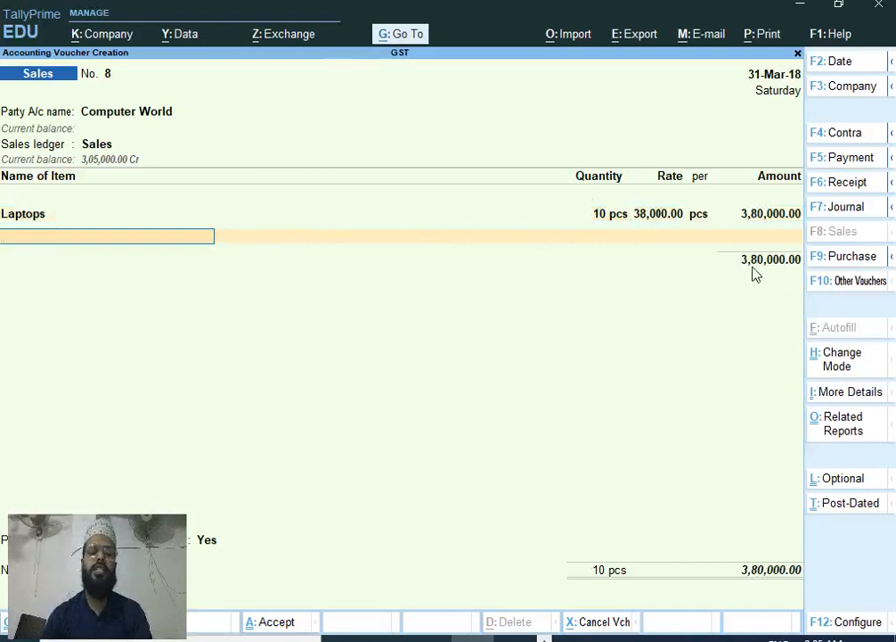
End the item list and create a ledger named Installation Charge under Direct Incomes
{"action": "key", "text": "Return"}
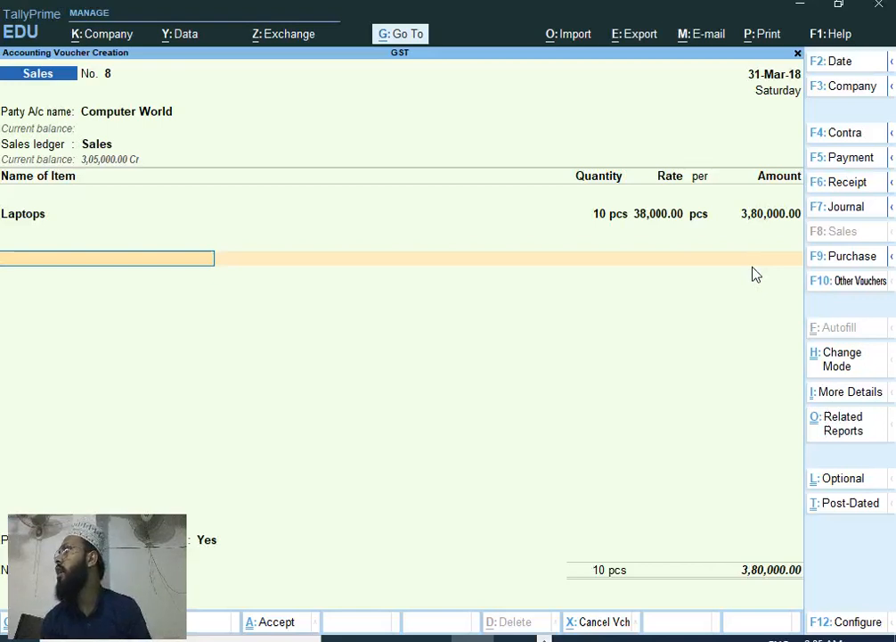
{"action": "key", "text": "alt+c"}
{"action": "type", "text": "Inst"}
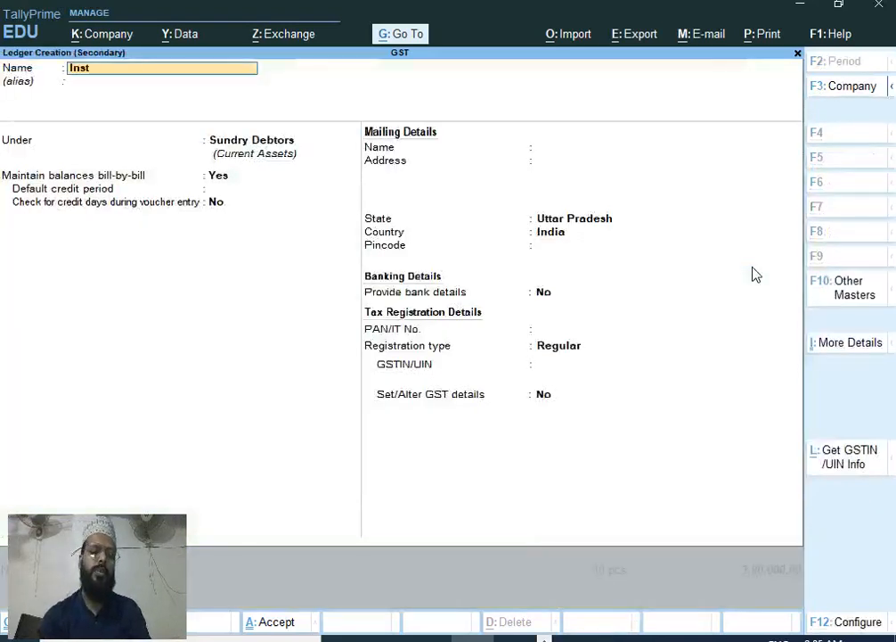
{"action": "type", "text": "allation Ch"}
{"action": "key", "text": "Return"}
{"action": "key", "text": "Return"}
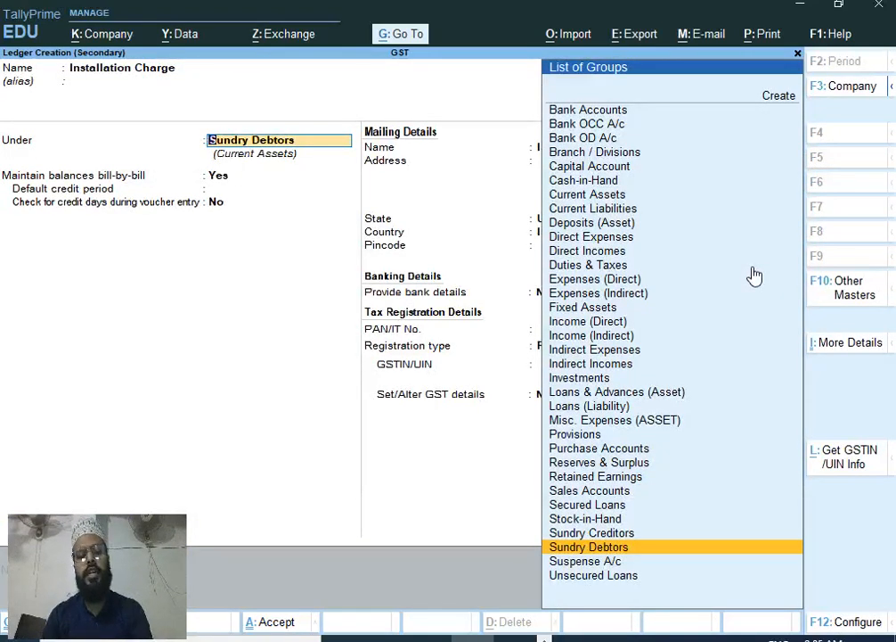
{"action": "type", "text": "D"}
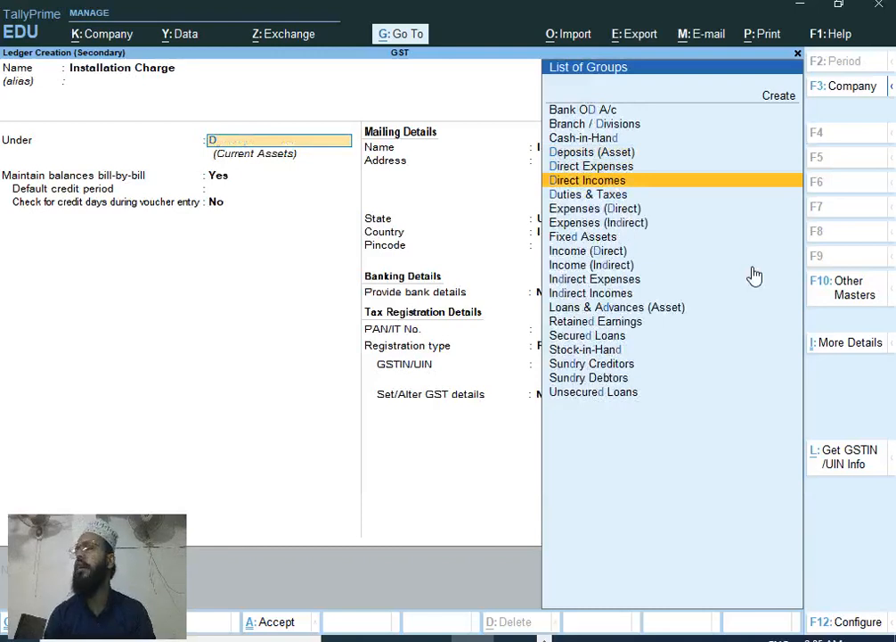
{"action": "key", "text": "Return"}
{"action": "key", "text": "Return"}
Enable GST details for the Installation Charge ledger with the description Installation and HSN/SAC 35647567
{"action": "type", "text": "y"}
{"action": "key", "text": "Return"}
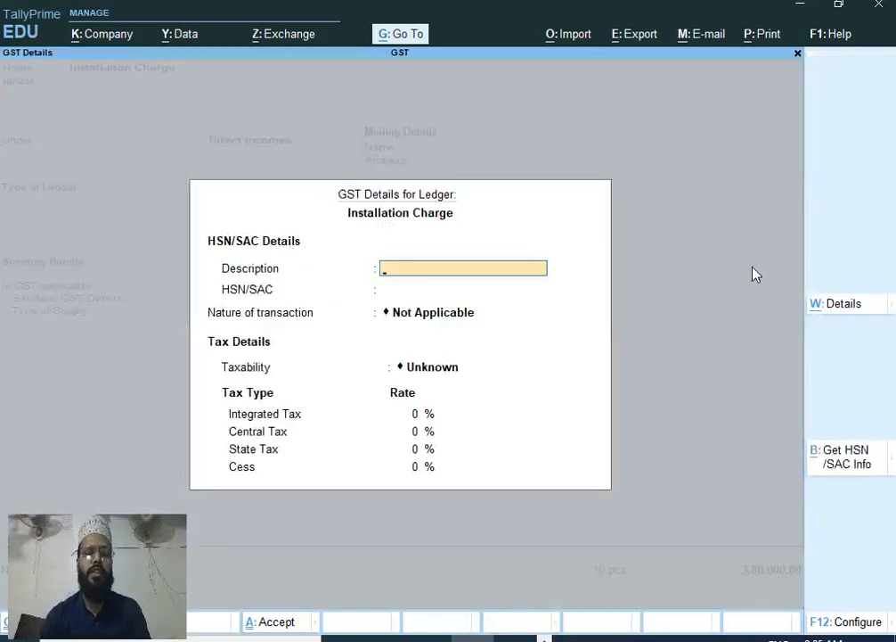
{"action": "type", "text": "Installation"}
{"action": "key", "text": "Return"}
{"action": "type", "text": "35647567"}
{"action": "key", "text": "Return"}
{"action": "key", "text": "Return"}
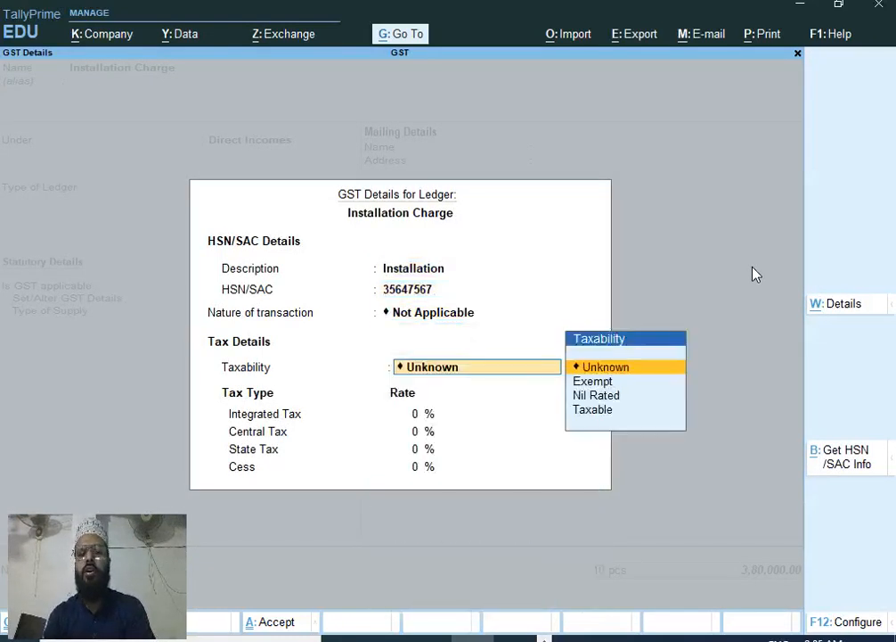
Make the Installation Charge ledger Taxable with an integrated tax rate of 18% and accept its GST details
{"action": "key", "text": "Down"}
{"action": "key", "text": "Down"}
{"action": "key", "text": "Down"}
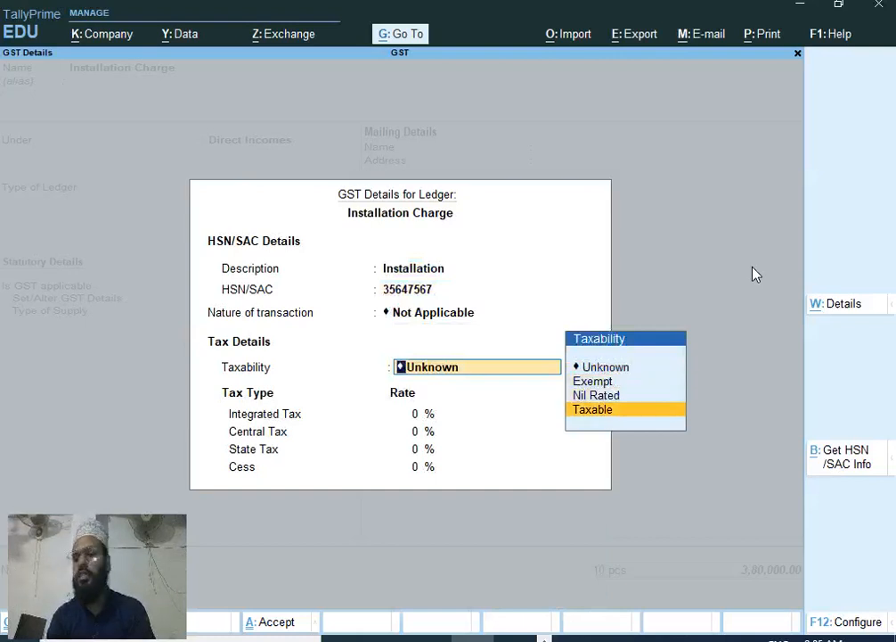
{"action": "key", "text": "Return"}
{"action": "type", "text": "18"}
{"action": "key", "text": "Return"}
{"action": "key", "text": "Return"}
{"action": "key", "text": "Return"}
{"action": "key", "text": "Return"}
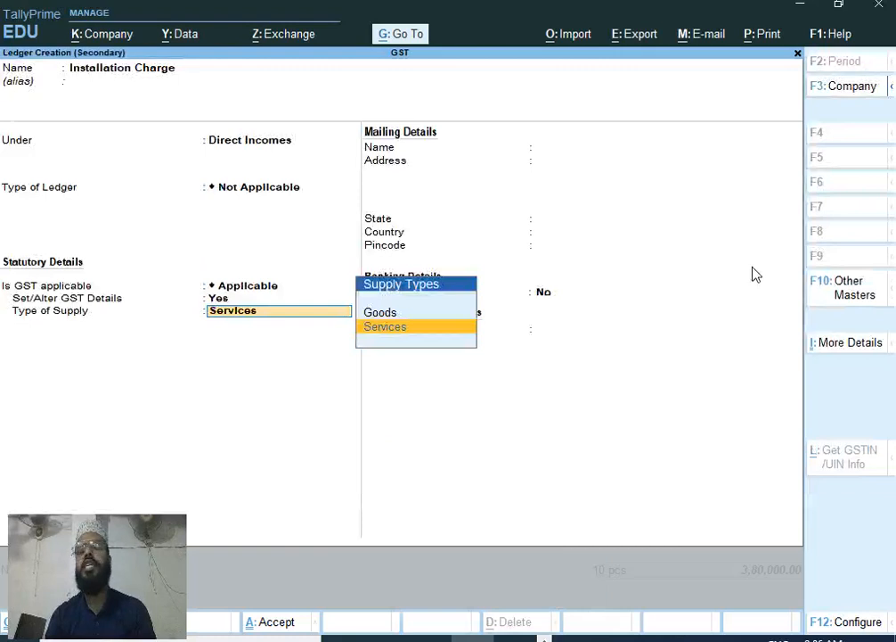
Keep Services as the type of supply, save the Installation Charge ledger and use it in the sales voucher
{"action": "key", "text": "Return"}
{"action": "key", "text": "Return"}
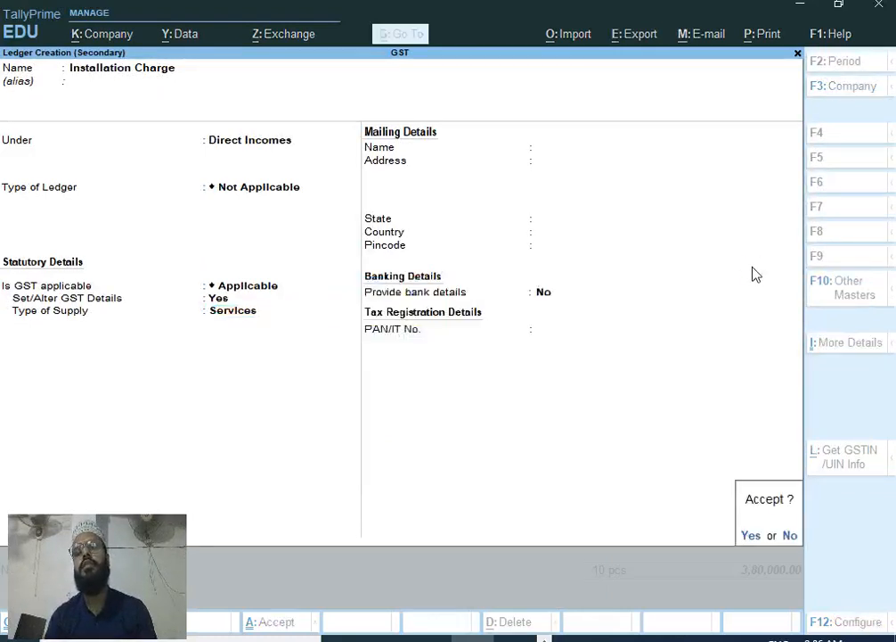
{"action": "key", "text": "Return"}
{"action": "key", "text": "Return"}
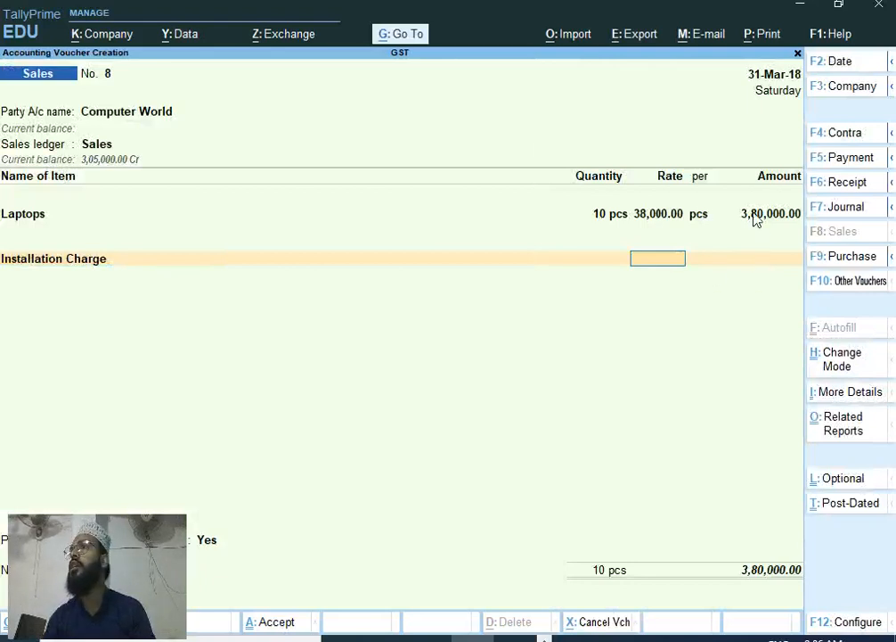
{"action": "type", "text": "10000"}
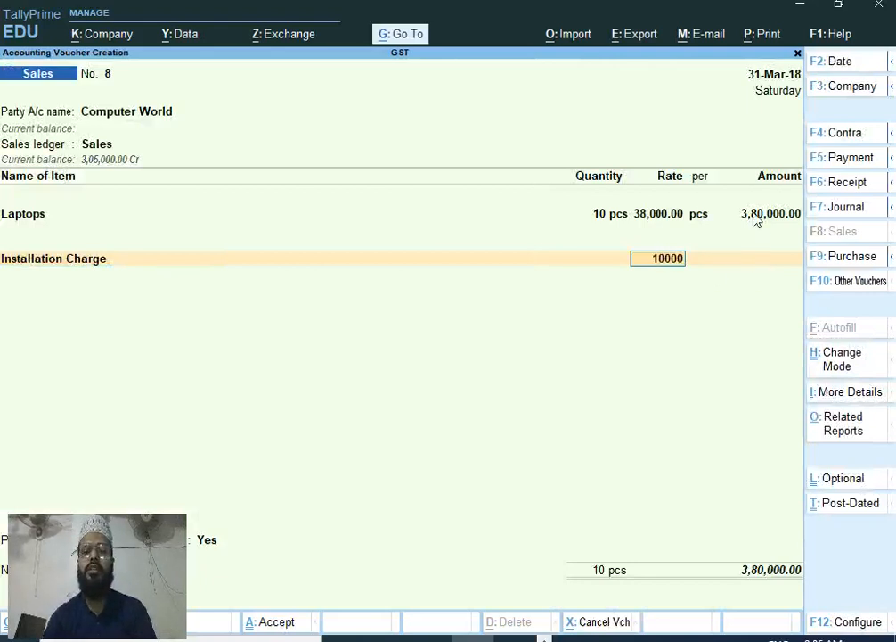
{"action": "key", "text": "Return"}
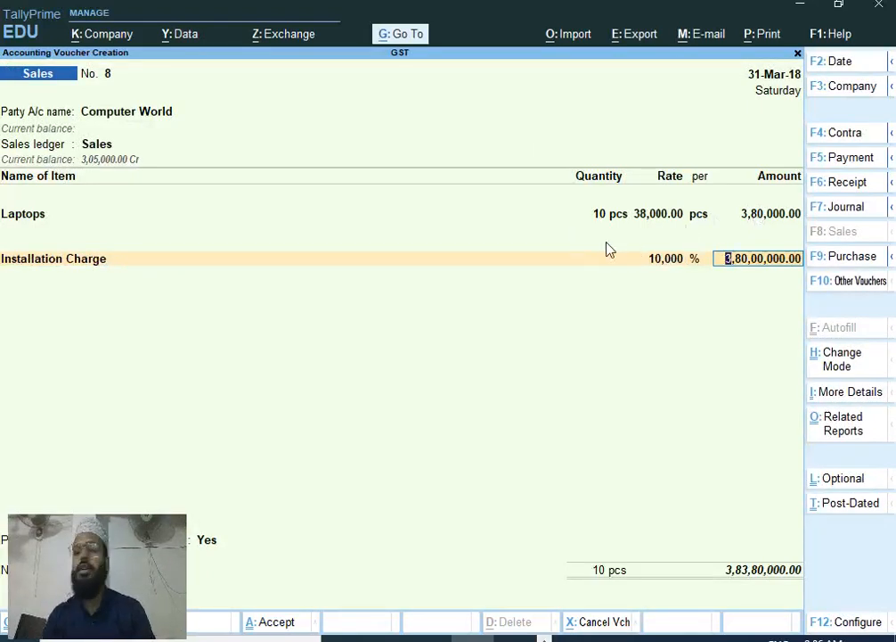
{"action": "left_click", "coordinate": [662, 264]}
{"action": "key", "text": "BackSpace"}
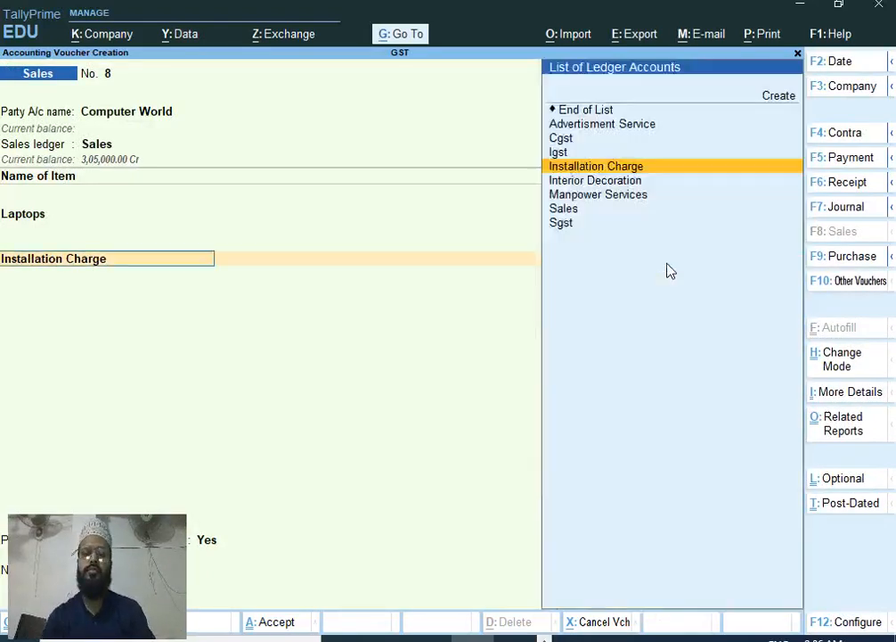
{"action": "key", "text": "Return"}
{"action": "key", "text": "BackSpace"}
Leave the Installation Charge rate blank and set its amount to 10000
{"action": "key", "text": "Return"}
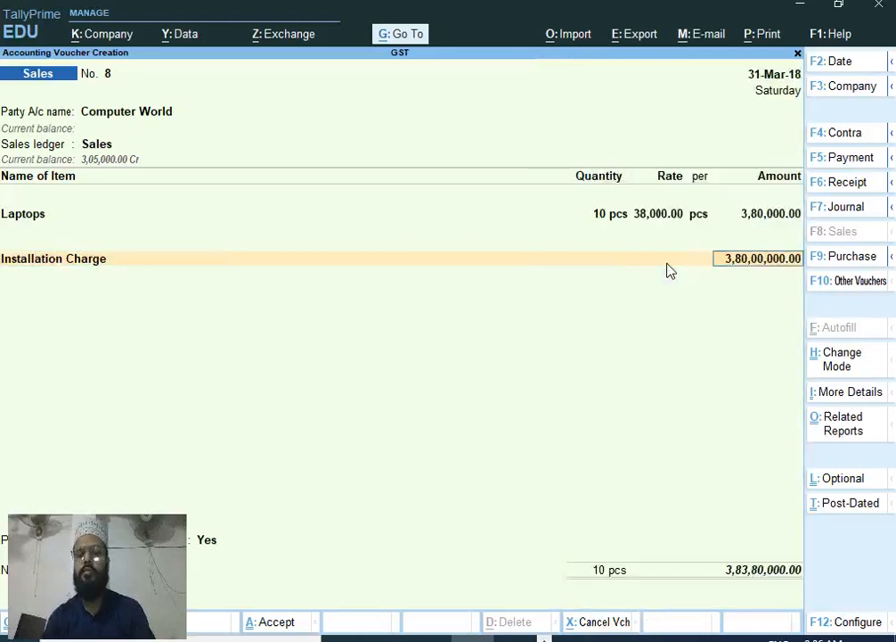
{"action": "type", "text": "10000"}
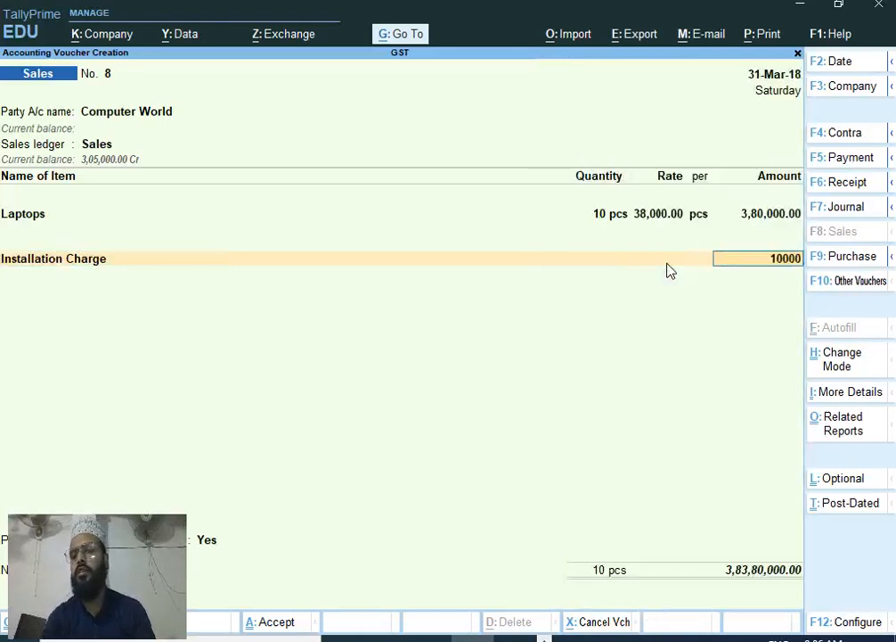
{"action": "key", "text": "Return"}
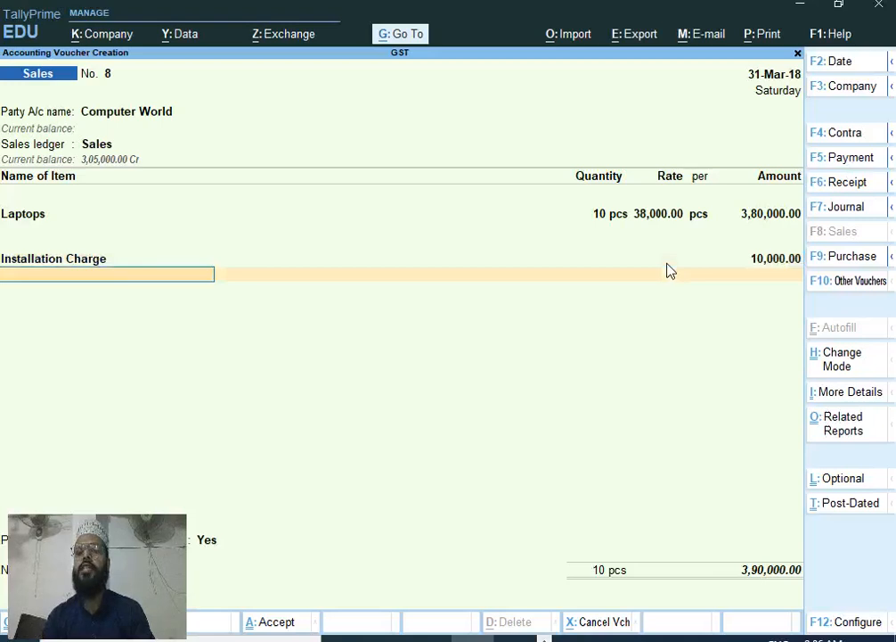
Review the detailed GST tax analysis of the sales voucher against transaction 20 in the Word exercise document and return to the voucher
{"action": "key", "text": "ctrl+o"}
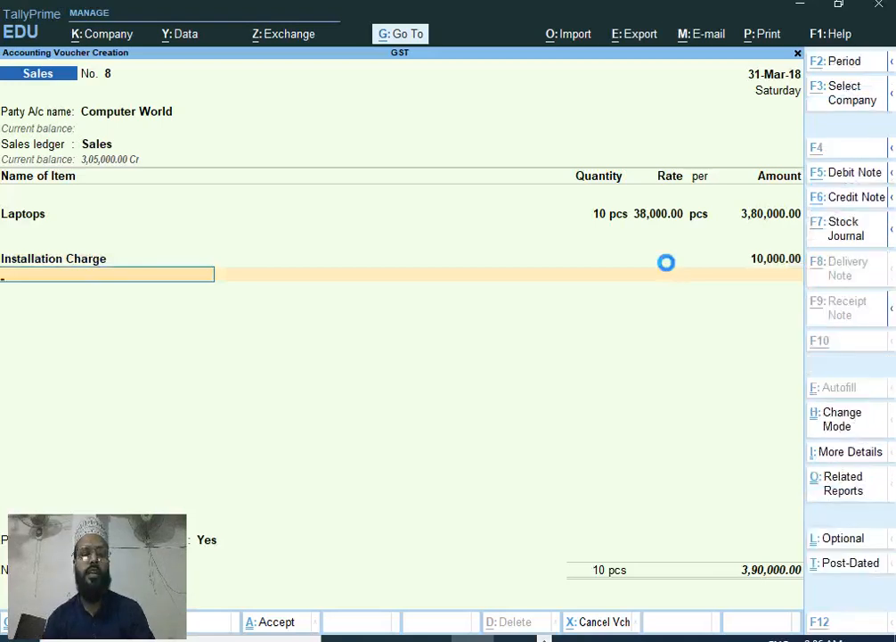
{"action": "key", "text": "F5"}
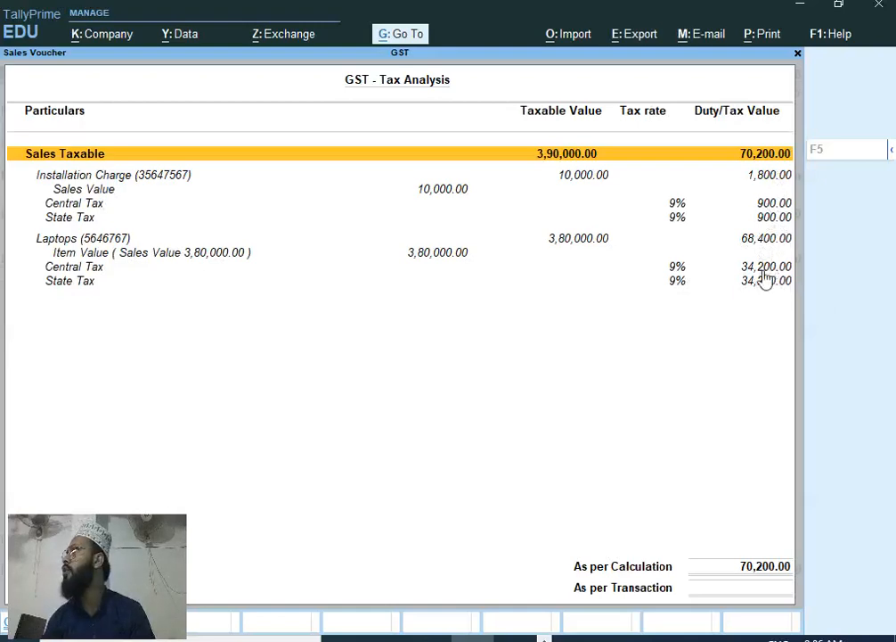
{"action": "key", "text": "alt+Tab"}
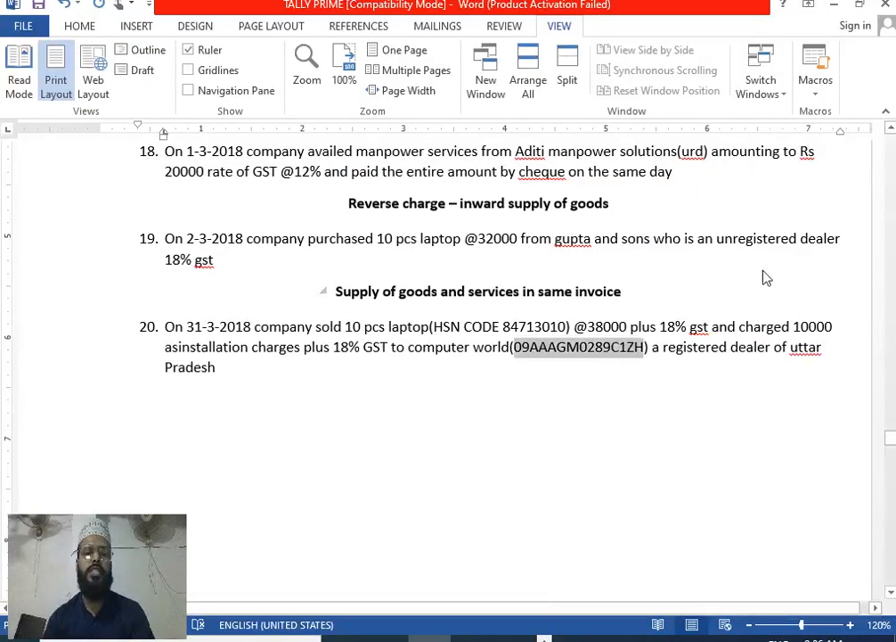
{"action": "key", "text": "alt+Tab"}
{"action": "key", "text": "Escape"}
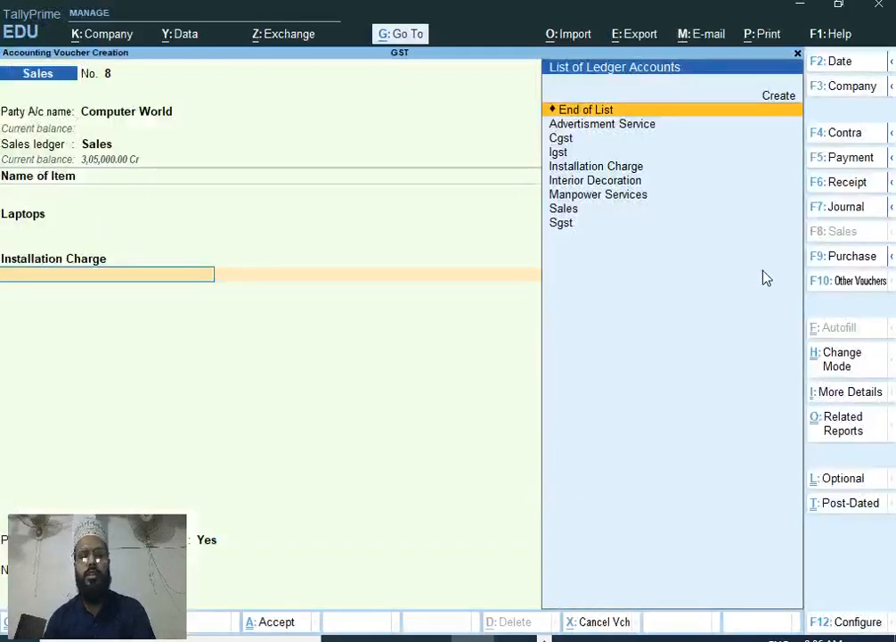
Add the Cgst and Sgst ledgers below Installation Charge, accepting the calculated amount of 35,100.00 for Cgst and for Sgst
{"action": "key", "text": "Down"}
{"action": "key", "text": "Down"}
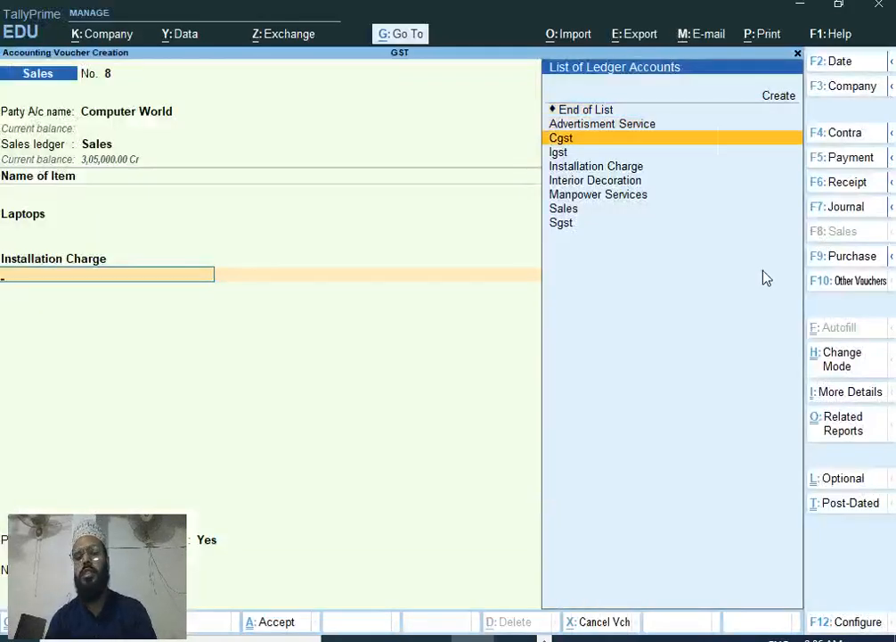
{"action": "key", "text": "Return"}
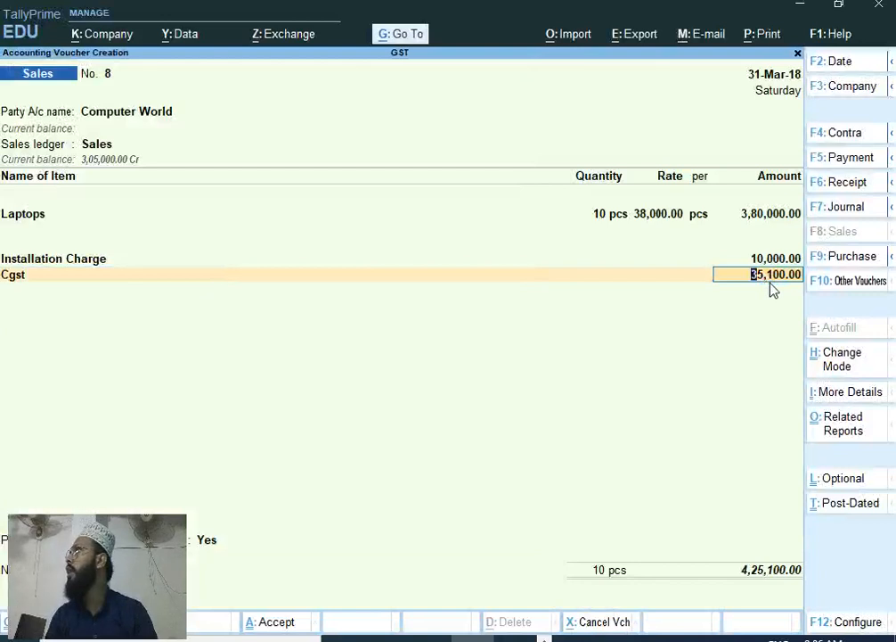
{"action": "key", "text": "Return"}
{"action": "type", "text": "S"}
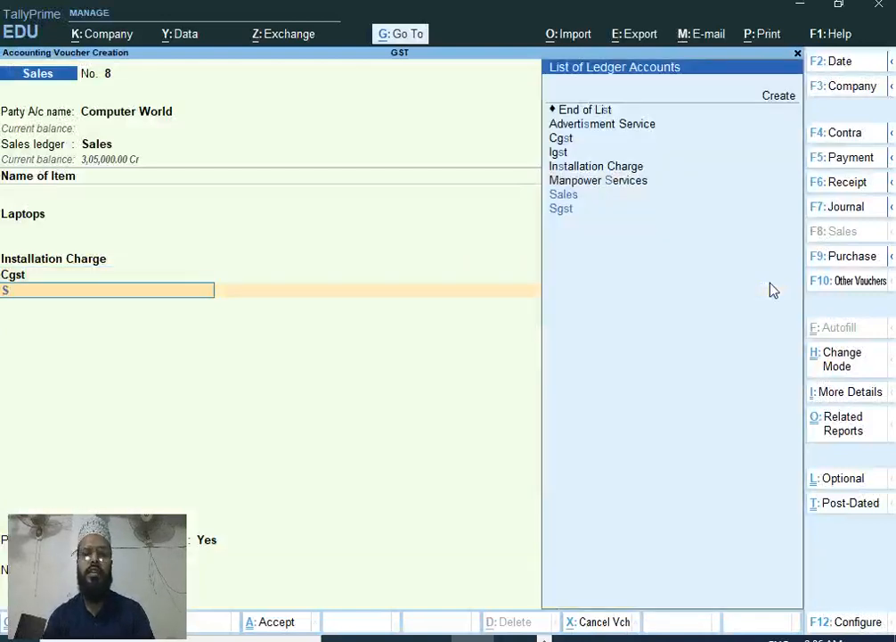
{"action": "key", "text": "Down"}
{"action": "key", "text": "Return"}
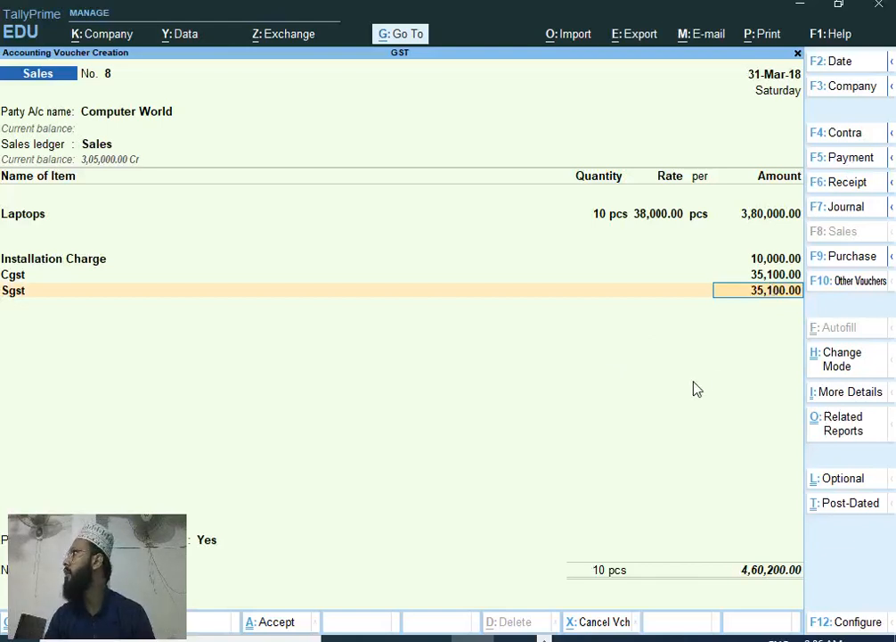
Save the sales voucher, answer Yes to sending its details for e-Way Bill generation, and leave the blank new voucher for the Gateway of Tally
{"action": "key", "text": "ctrl"}
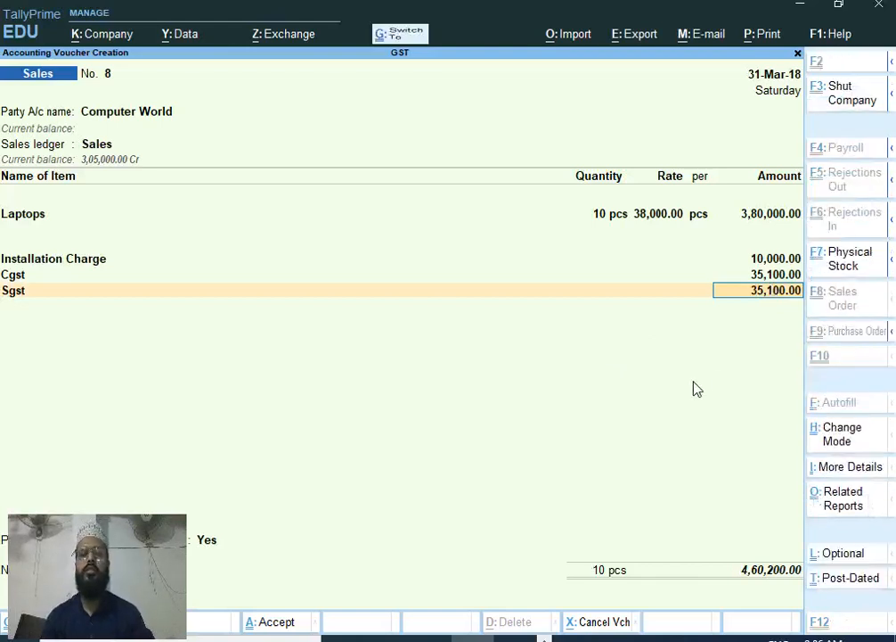
{"action": "key", "text": "ctrl+a"}
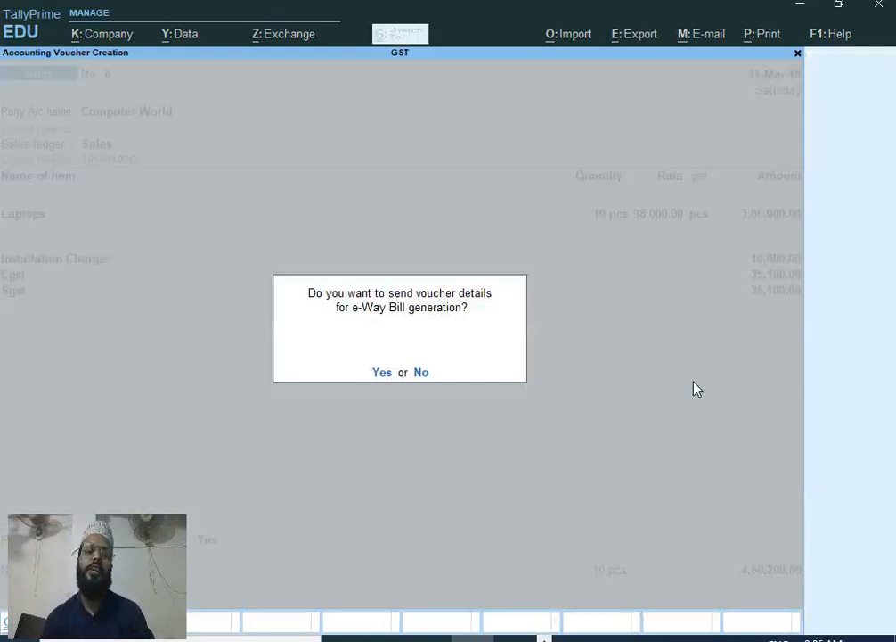
{"action": "key", "text": "y"}
{"action": "key", "text": "Return"}
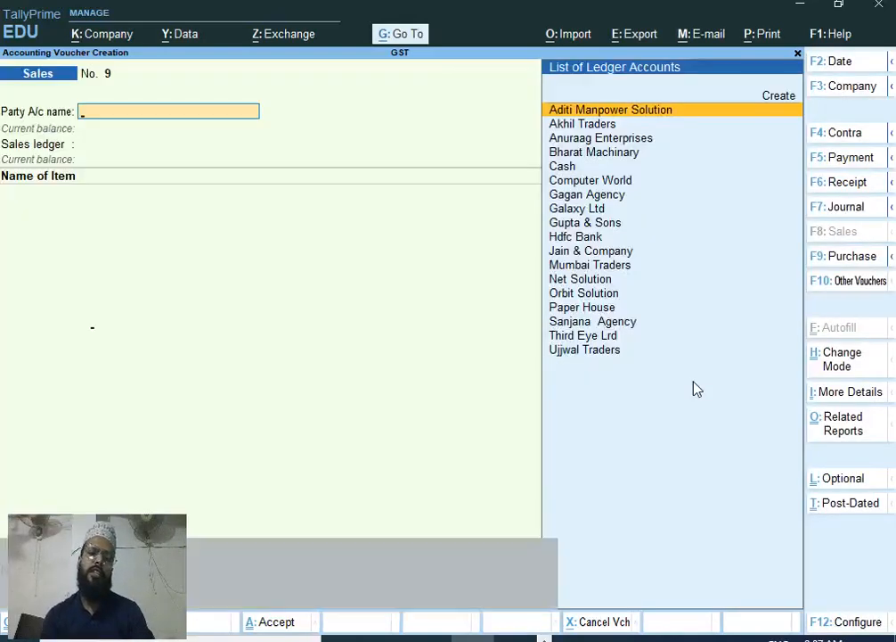
{"action": "key", "text": "Return"}
{"action": "key", "text": "Escape"}
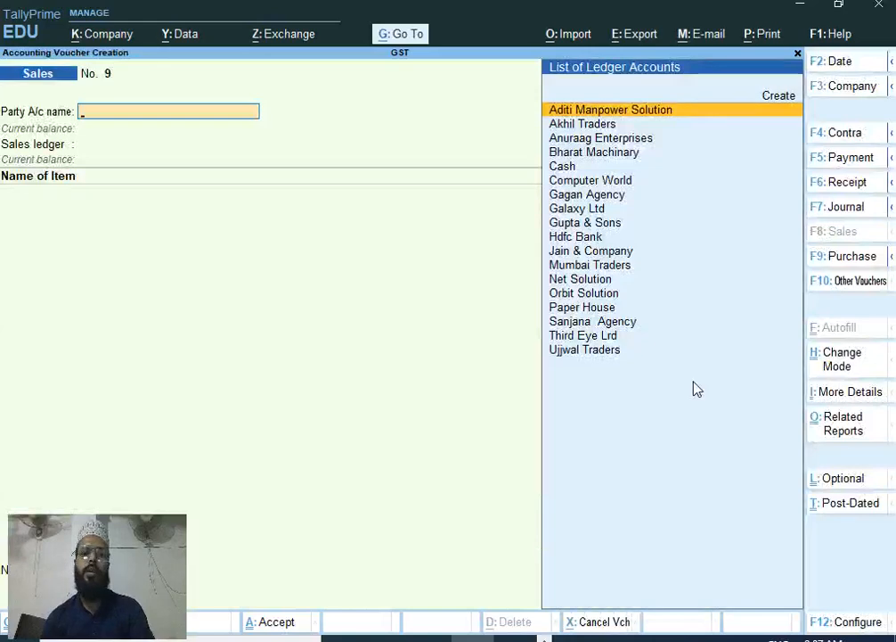
{"action": "key", "text": "Escape"}
{"action": "key", "text": "y"}
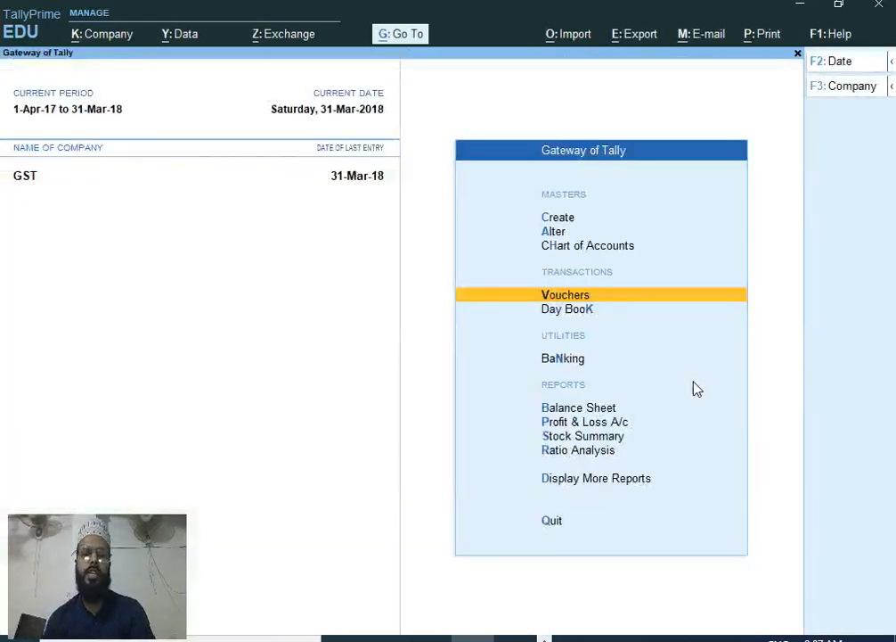
Examine the Balance Sheet in its detailed view, moving from the liabilities to the Fixed Assets group
{"action": "key", "text": "Down"}
{"action": "key", "text": "Down"}
{"action": "key", "text": "Down"}
{"action": "key", "text": "Return"}
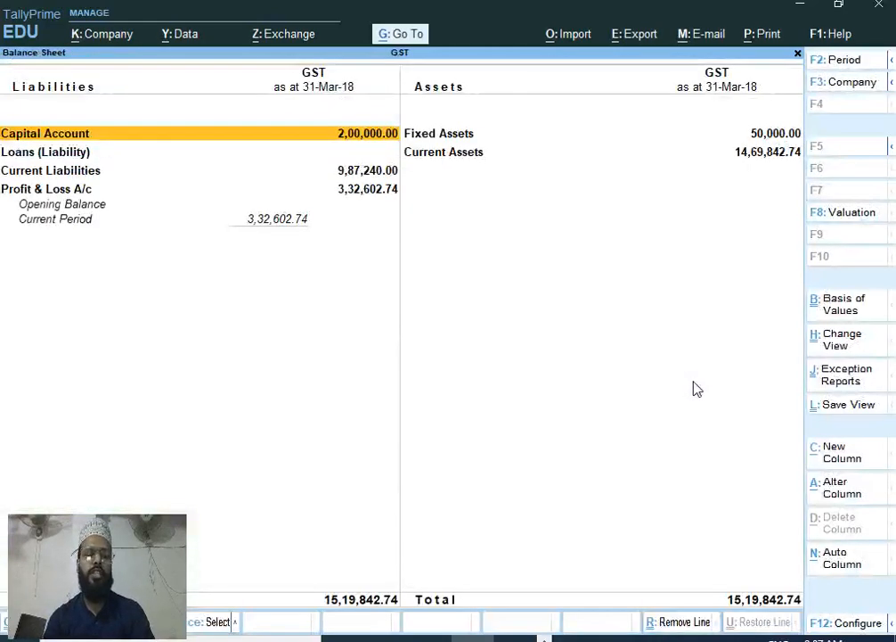
{"action": "key", "text": "alt+F5"}
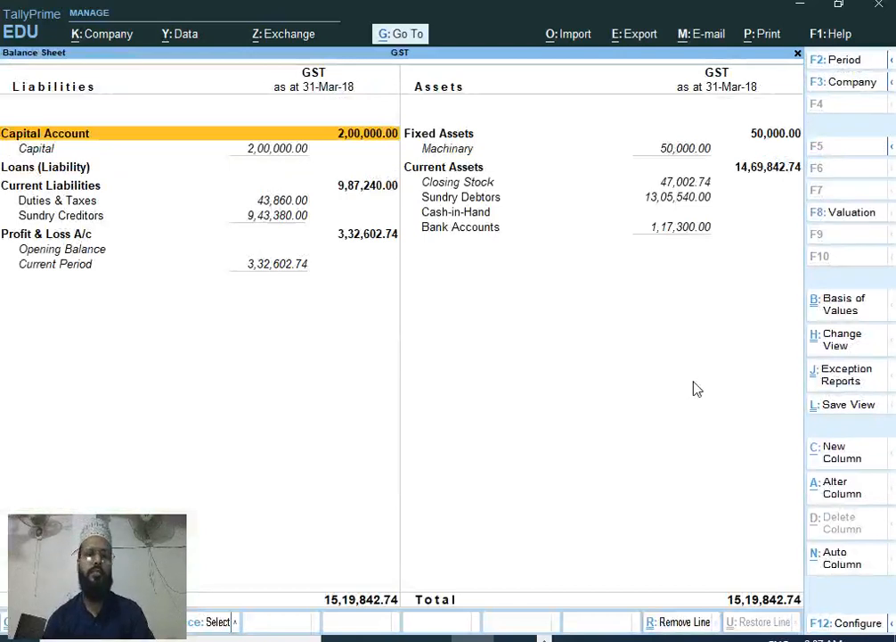
{"action": "key", "text": "Right"}
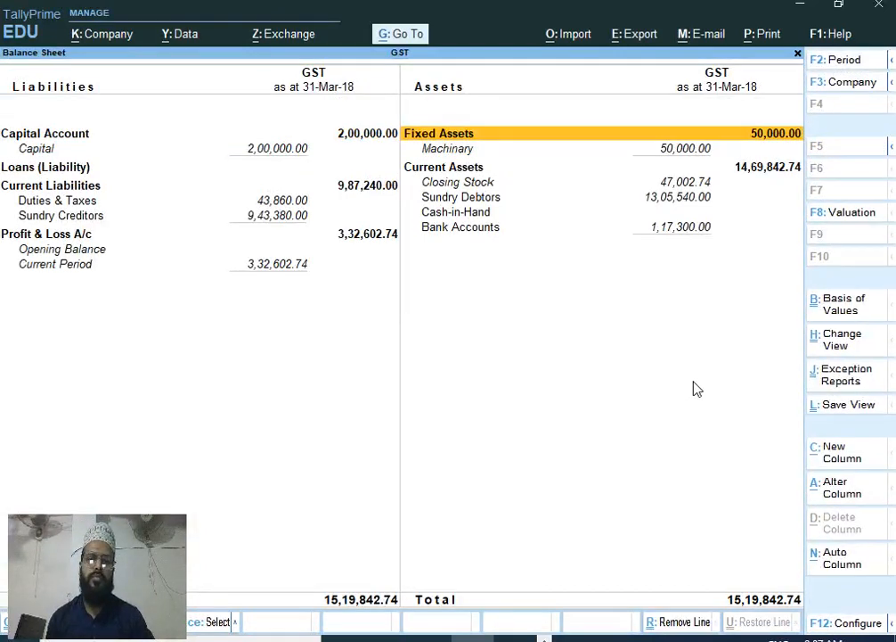